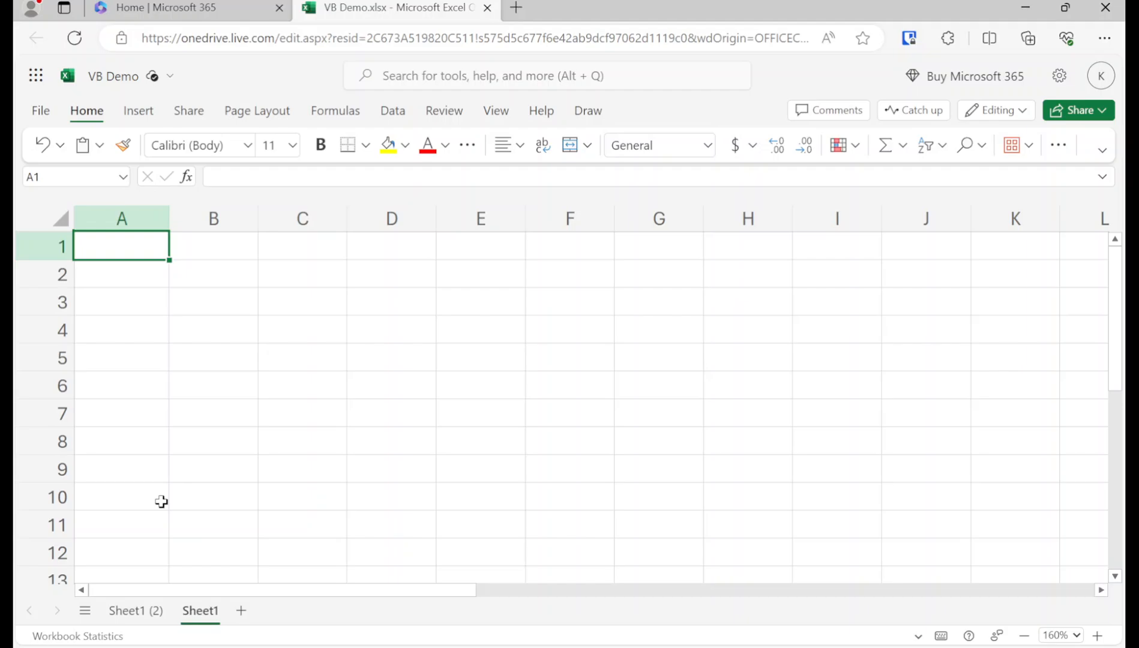
Look over the finished comparison on Sheet1 (2) and return to the blank Sheet1
click(164, 602)
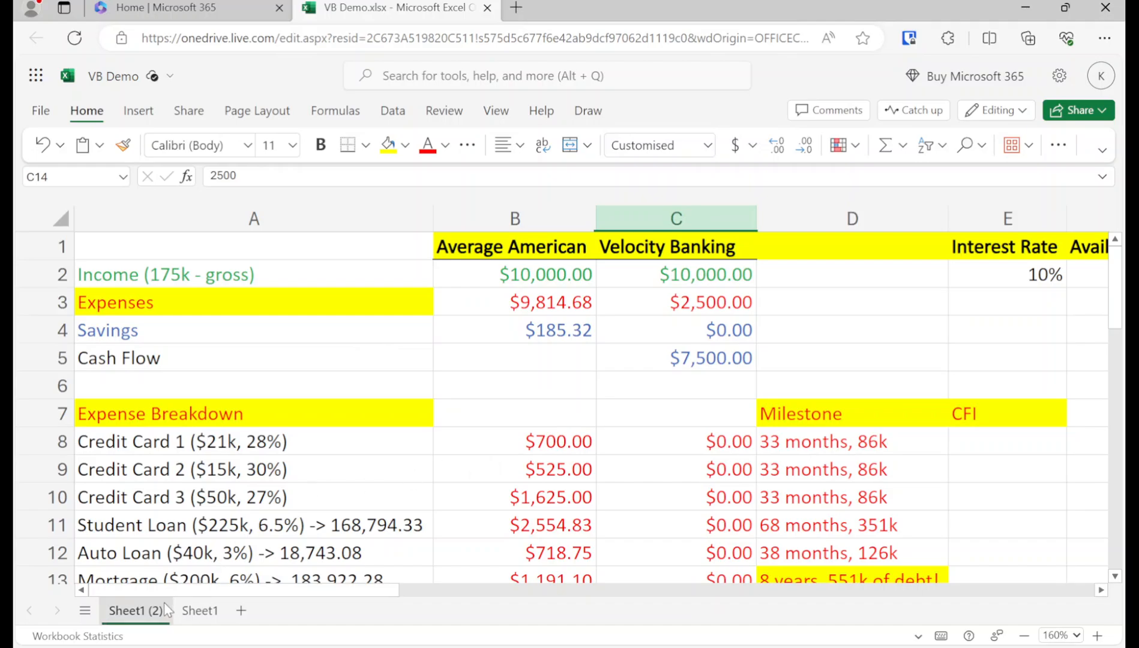
click(200, 610)
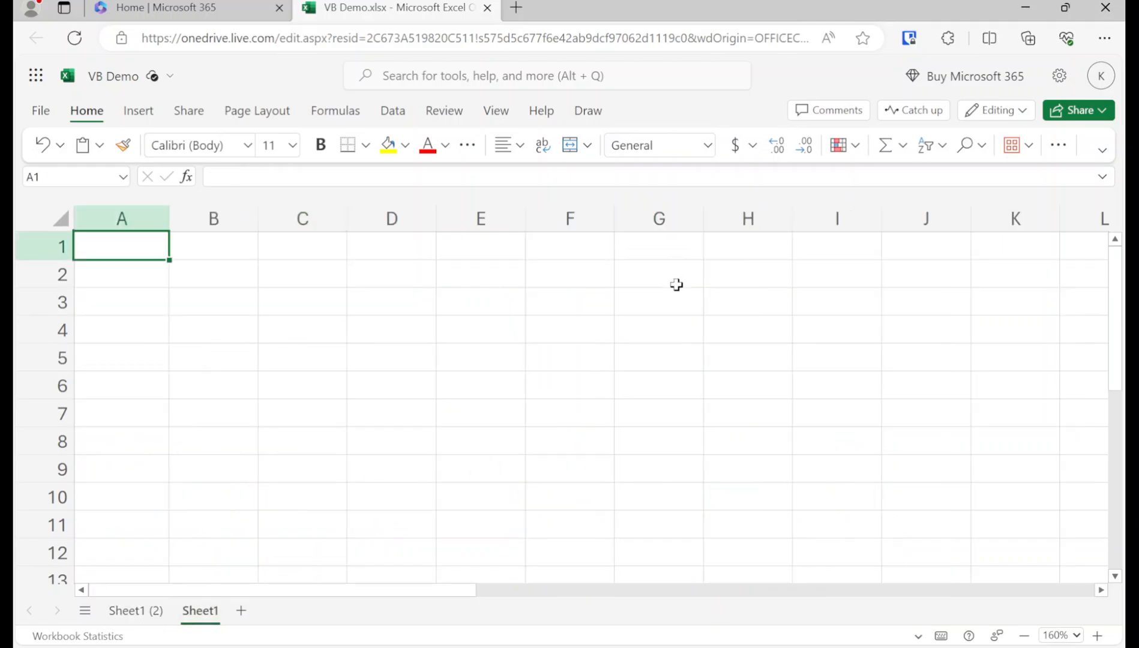
Enter "Budget" in A1 and "Line of Credit - Main Operating Account" in A2
text(Budget)
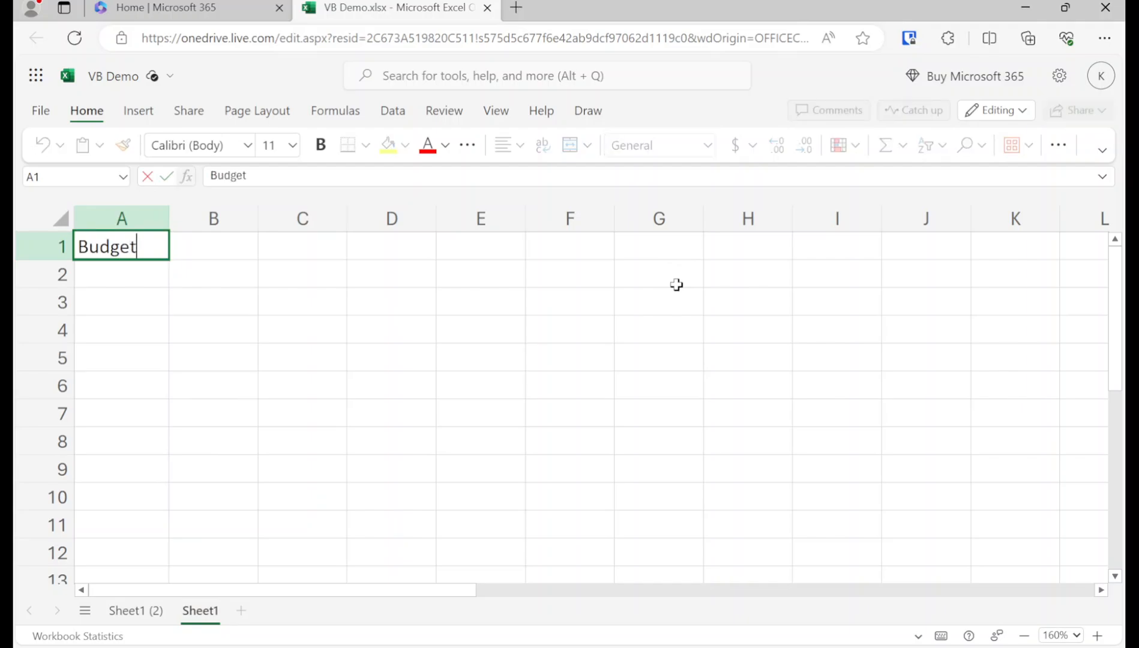
key(Return)
text(L)
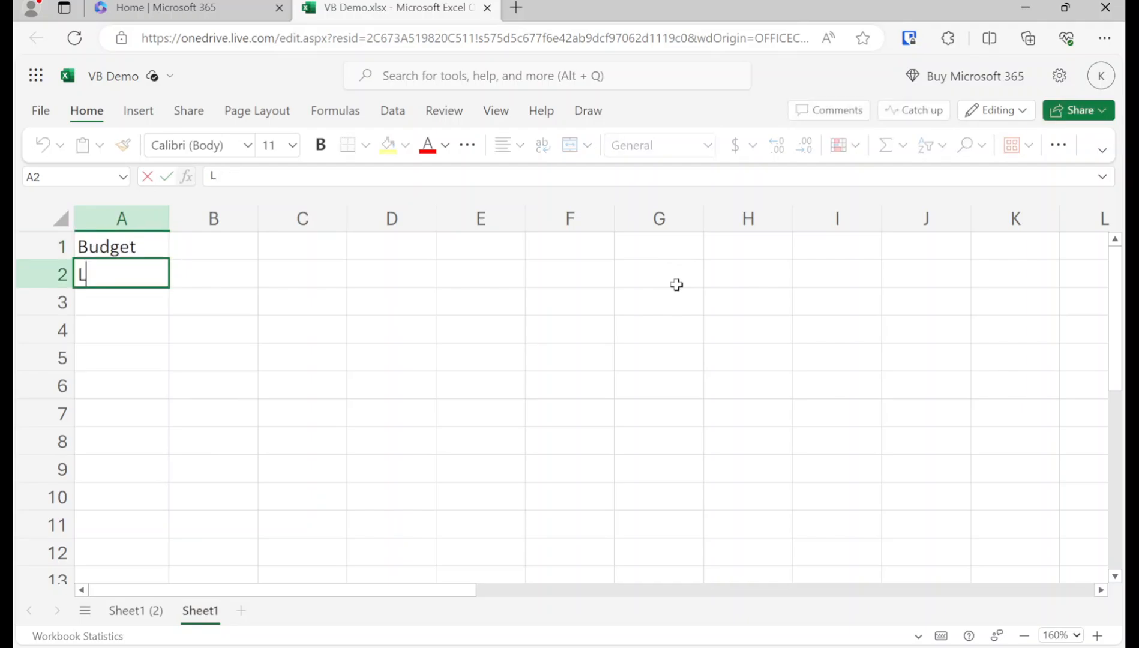
text(ine of Credit - Main Opea)
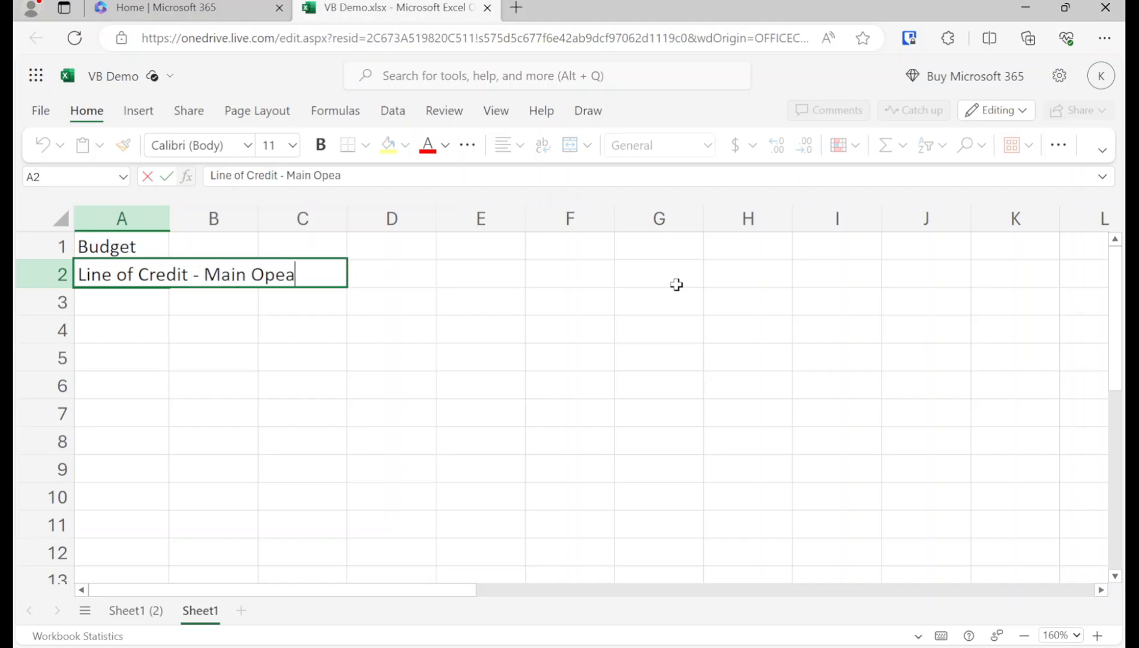
key(BackSpace)
text(rating Account)
key(Return)
Move the two labels in A1:A2 down to B14:B15
key(Up)
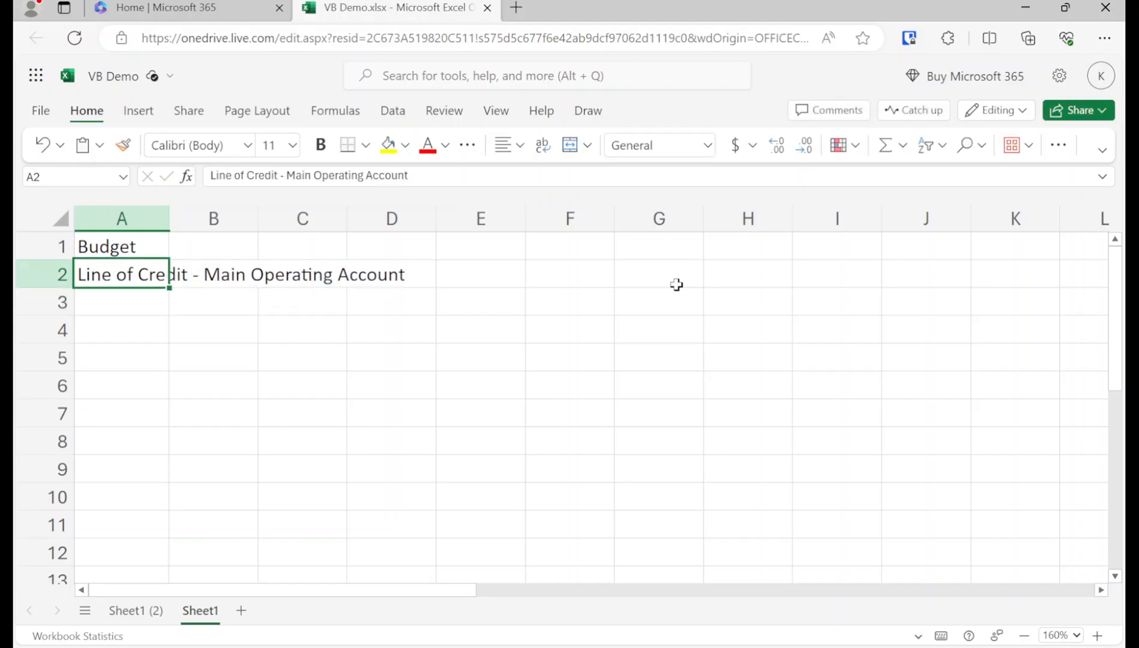
key(Up)
key(shift+Down)
key(ctrl+c)
key(Right)
key(Right)
key(Right)
key(Right)
key(Right)
key(Right)
key(Down)
key(Down)
key(Down)
key(Down)
key(Down)
key(Down)
key(Down)
key(Down)
key(Down)
key(Down)
key(Down)
key(Down)
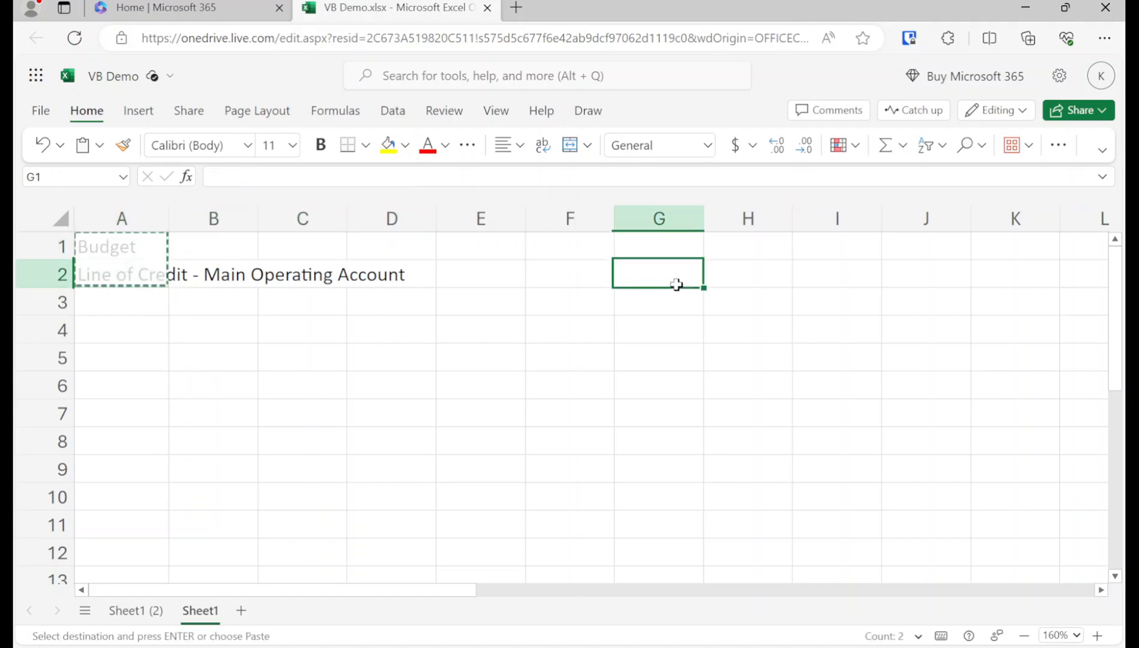
key(Left)
key(Left)
key(Left)
key(Down)
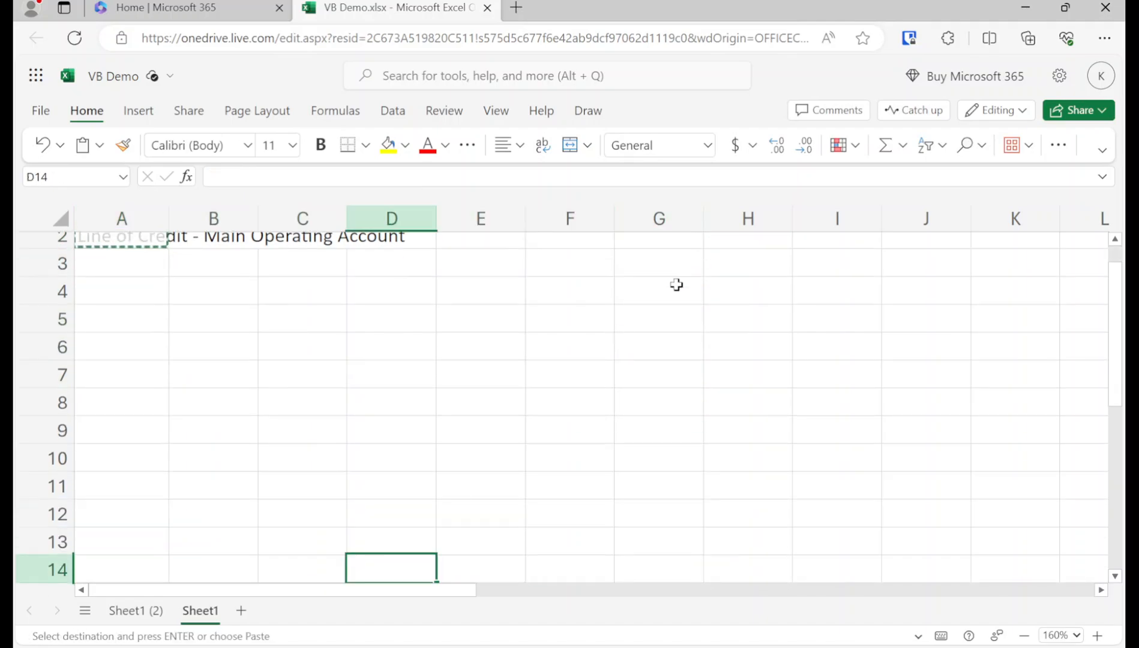
key(Left)
key(Left)
key(Return)
Enter the heading "Average American" in B1 and widen column B to fit it
key(Up)
key(Up)
key(Up)
key(Up)
key(Up)
key(Up)
key(Up)
key(Up)
key(Up)
key(Up)
key(Up)
key(Up)
key(Up)
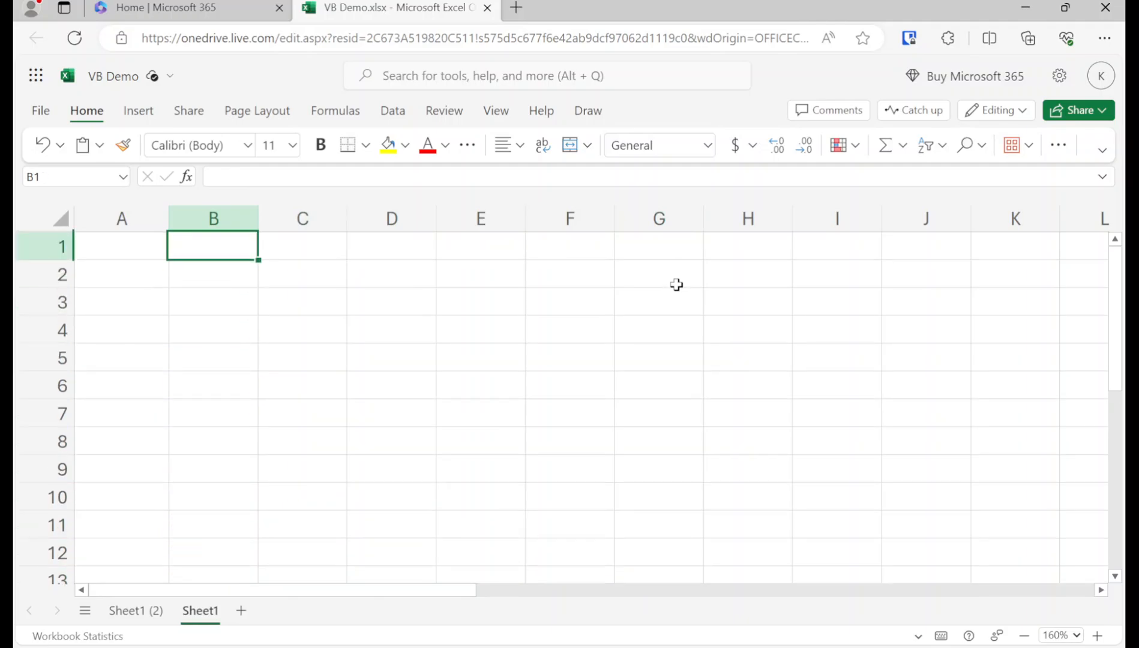
text(Ave)
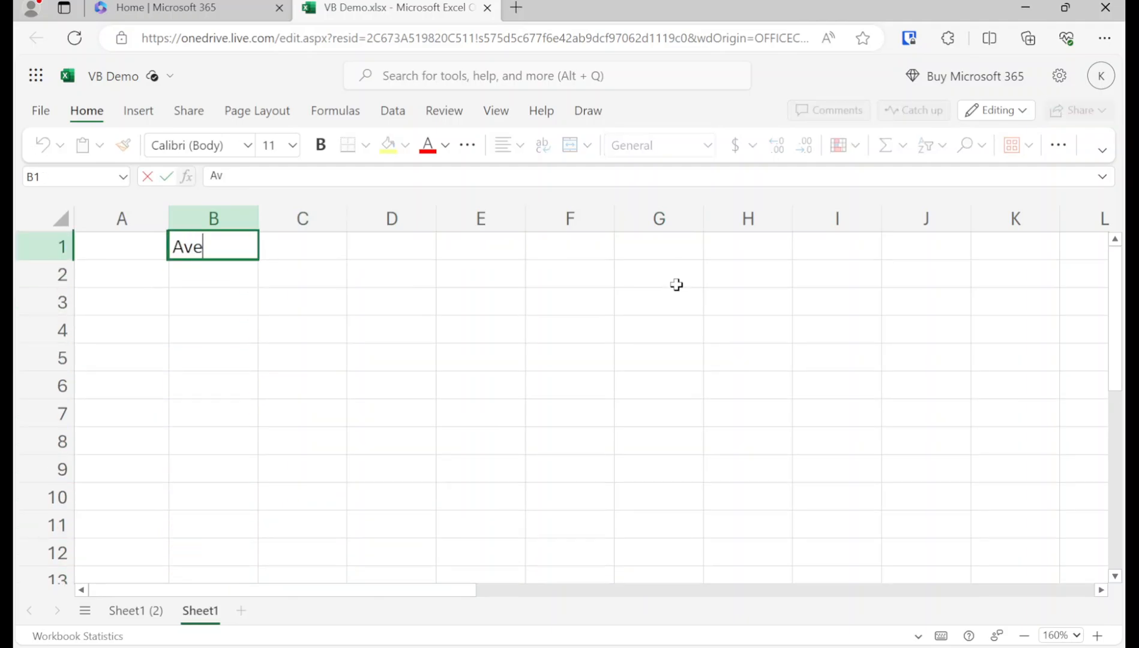
text(rage American)
key(Return)
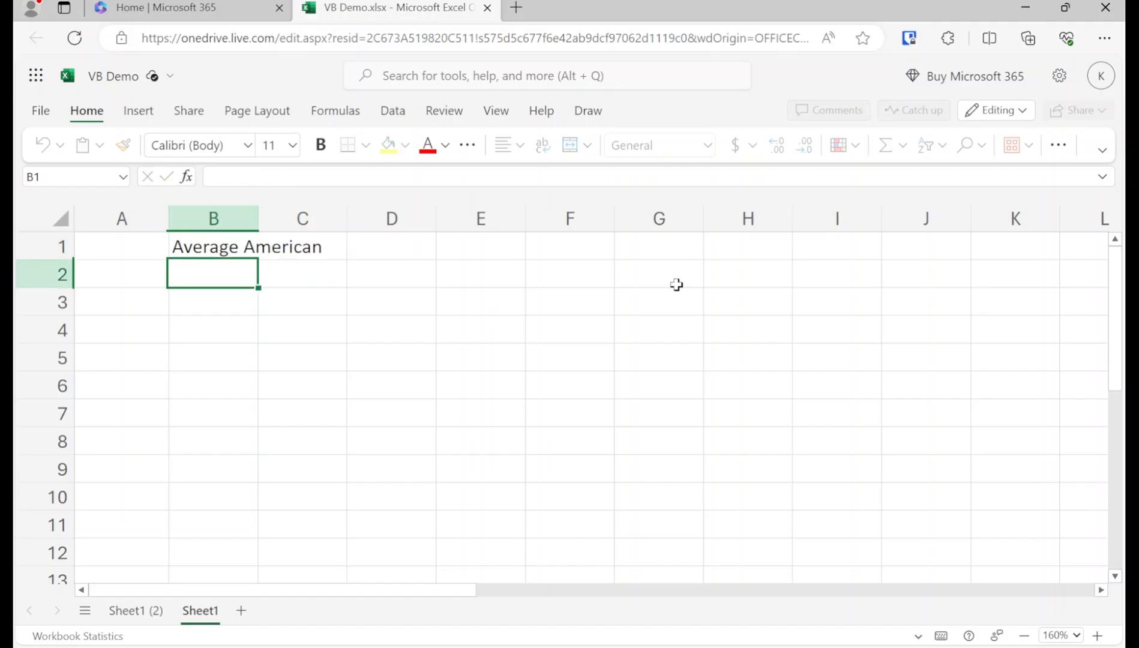
key(Up)
key(Right)
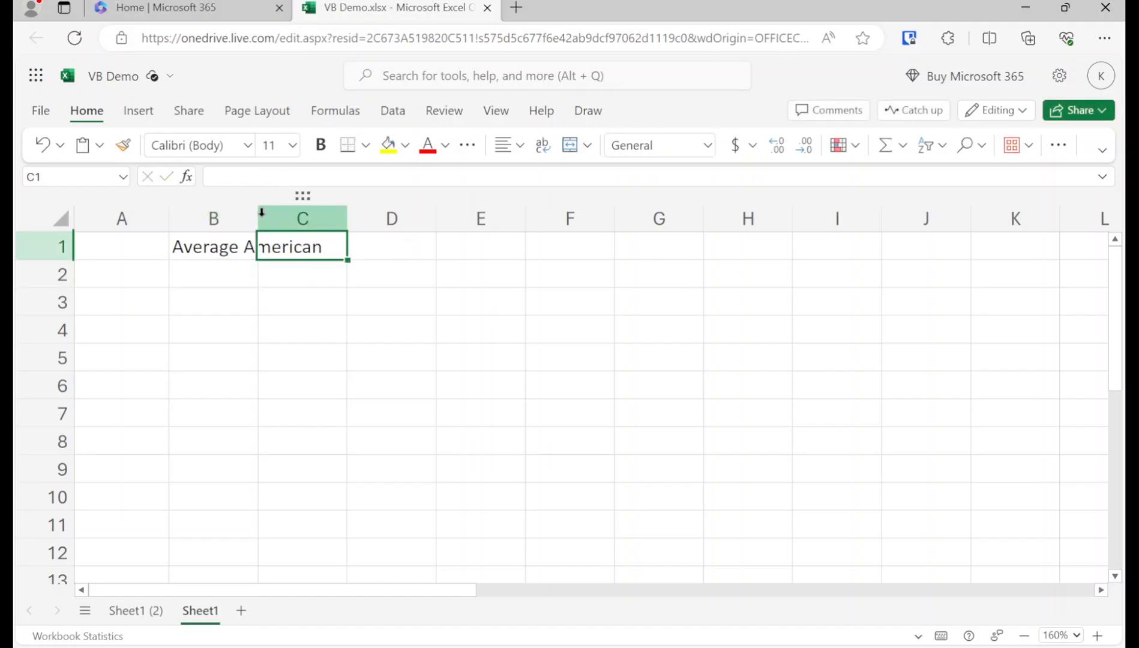
drag(259, 213, 334, 217)
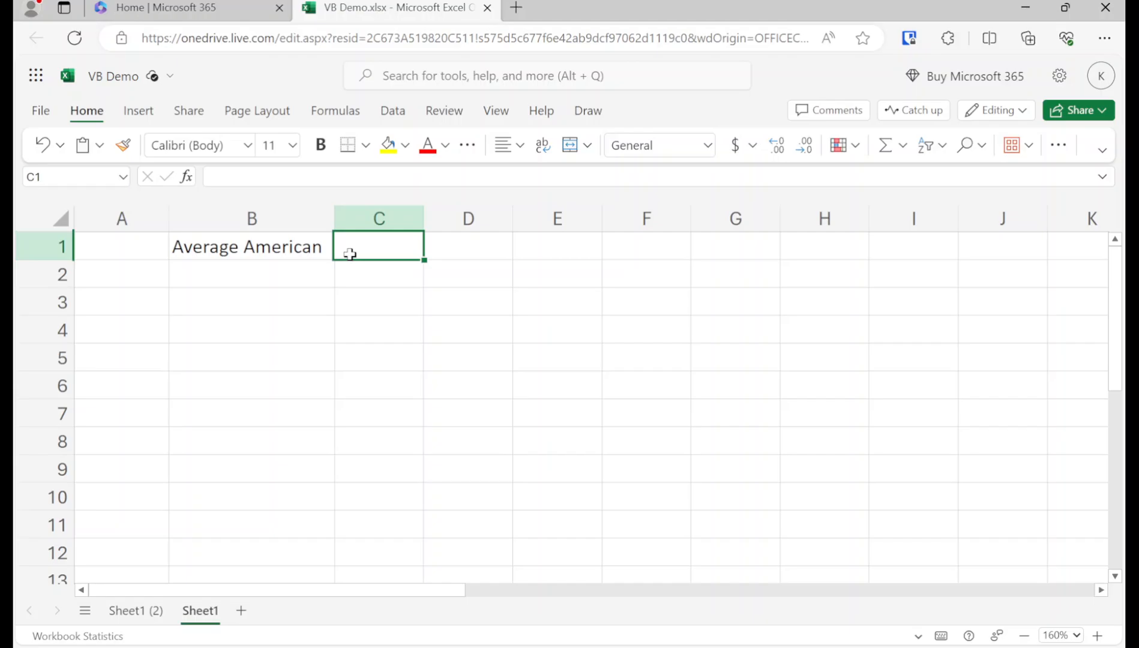
Enter the heading "Velocity Banking" in C1 and widen column C to fit it
double_click(350, 254)
text(VB)
key(BackSpace)
key(BackSpace)
text(Velocity )
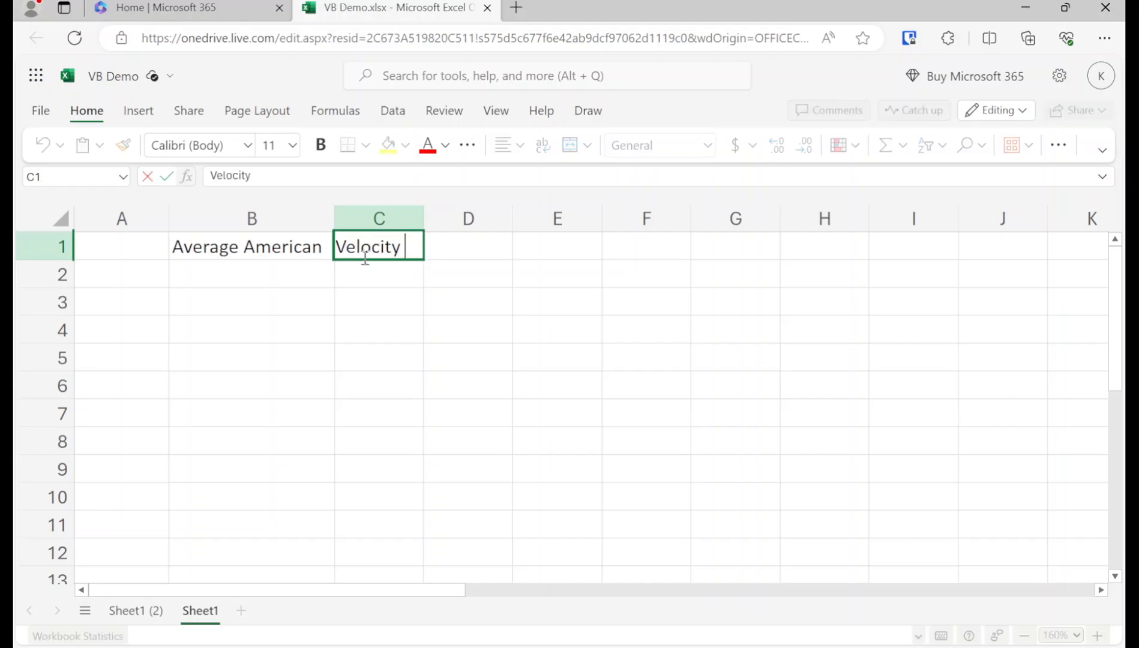
text(Banking)
key(Return)
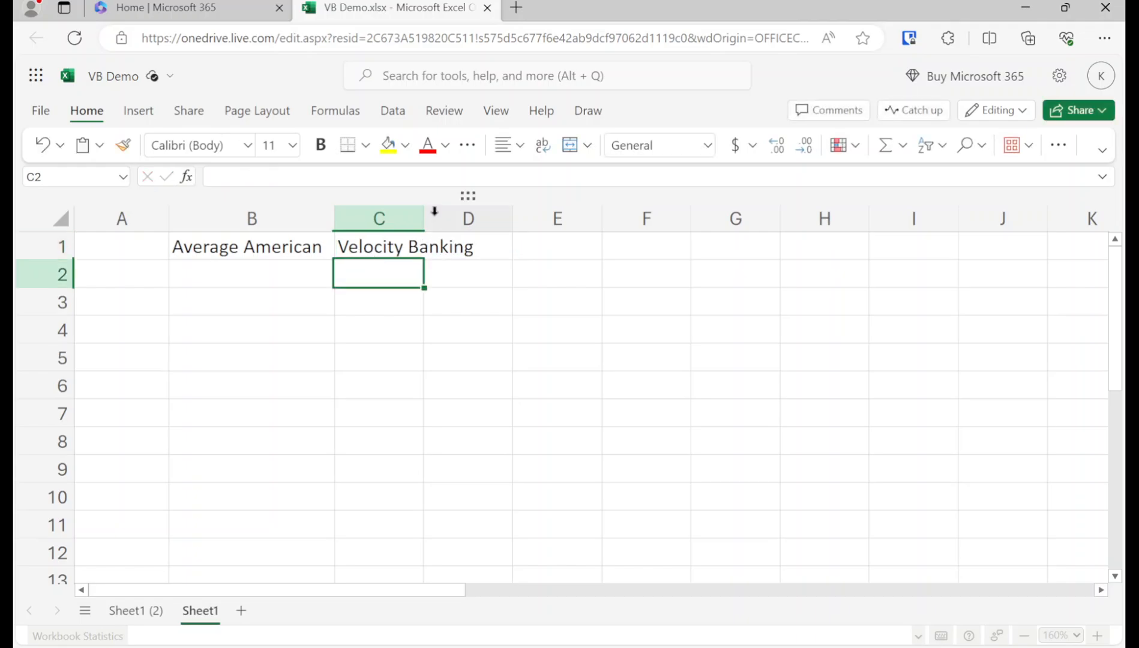
drag(427, 215, 498, 216)
Make the two headings in B1:C1 bold with a yellow fill
click(471, 246)
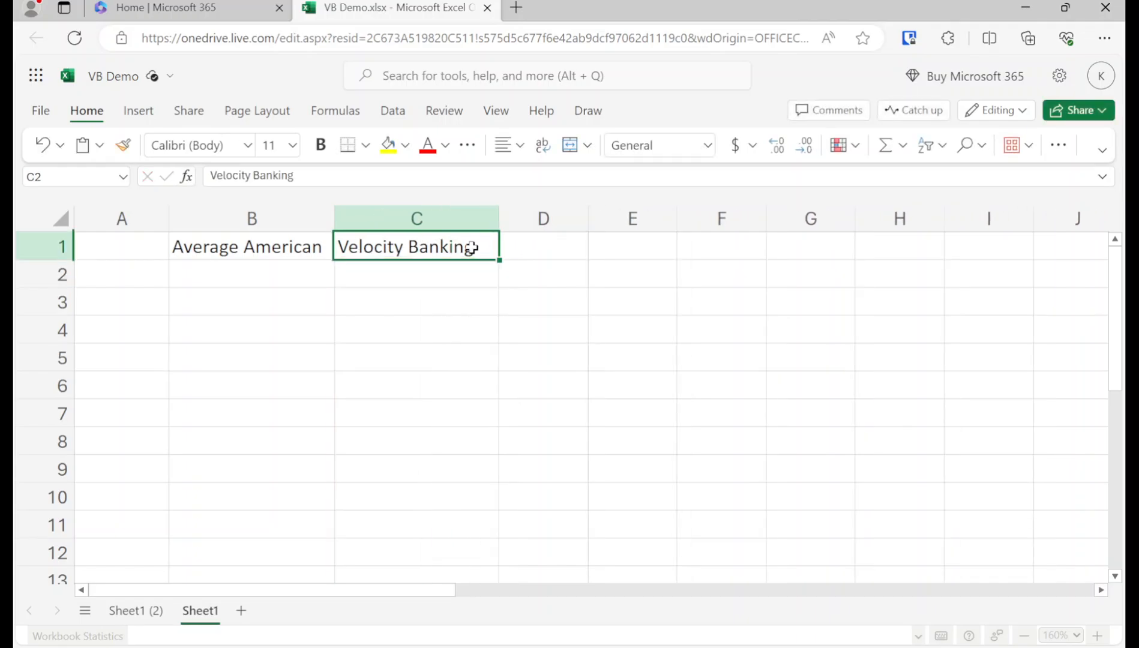
key(shift+Left)
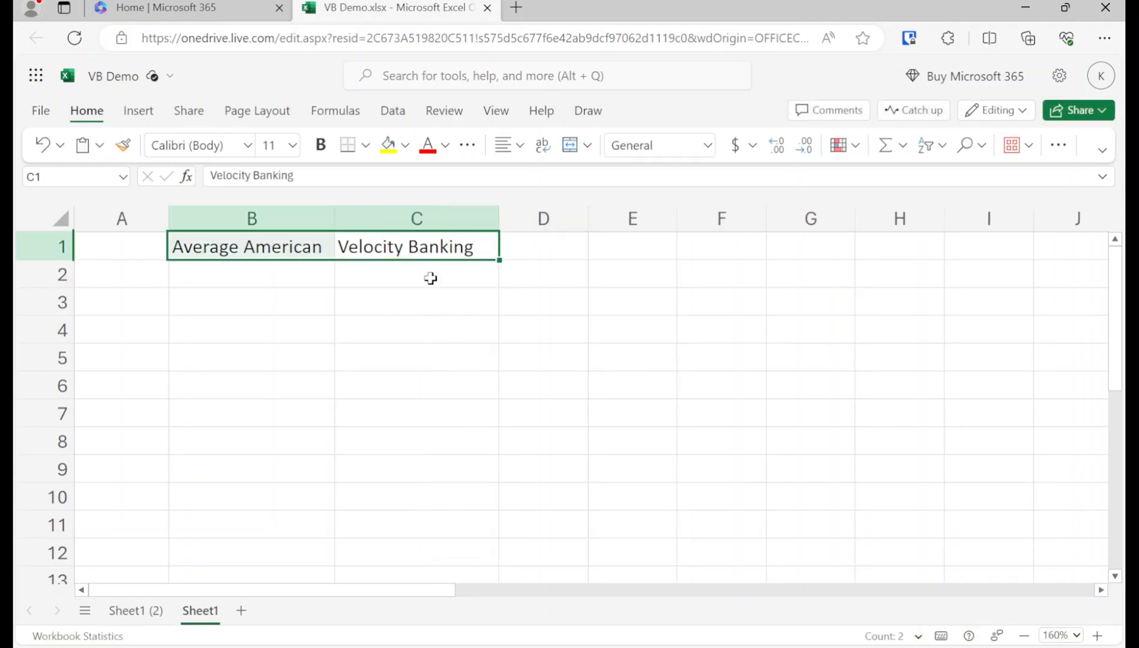
click(320, 145)
click(388, 144)
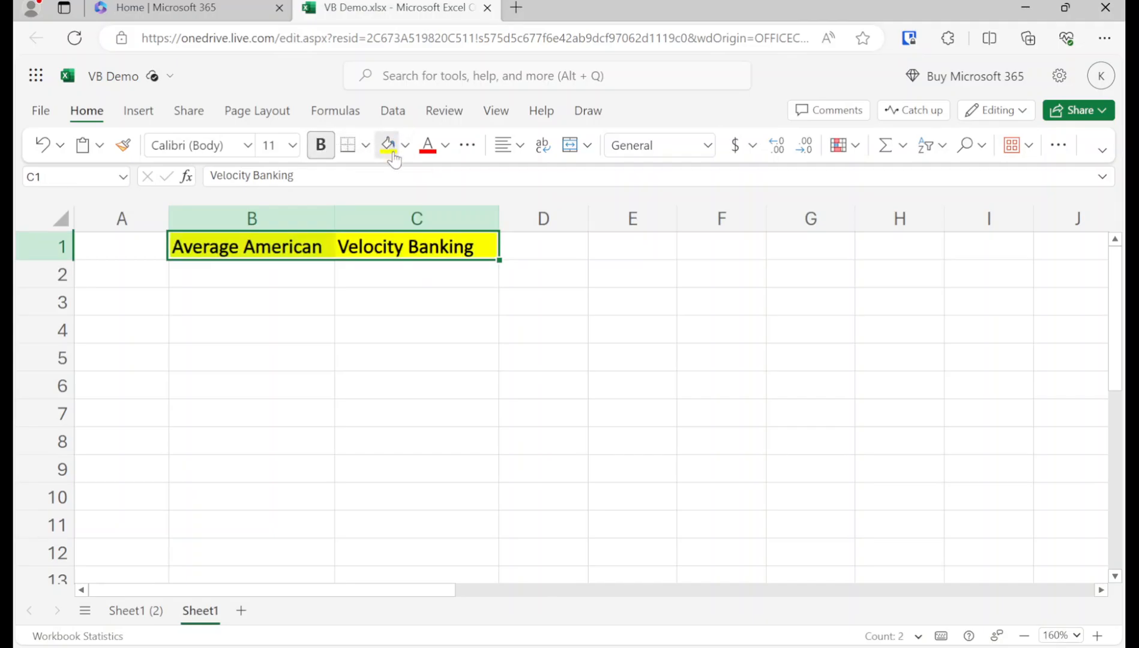
click(375, 302)
Widen column A and enter the row labels Income, Expenses and Savings in A2:A4
scroll(291, 304, up, 3)
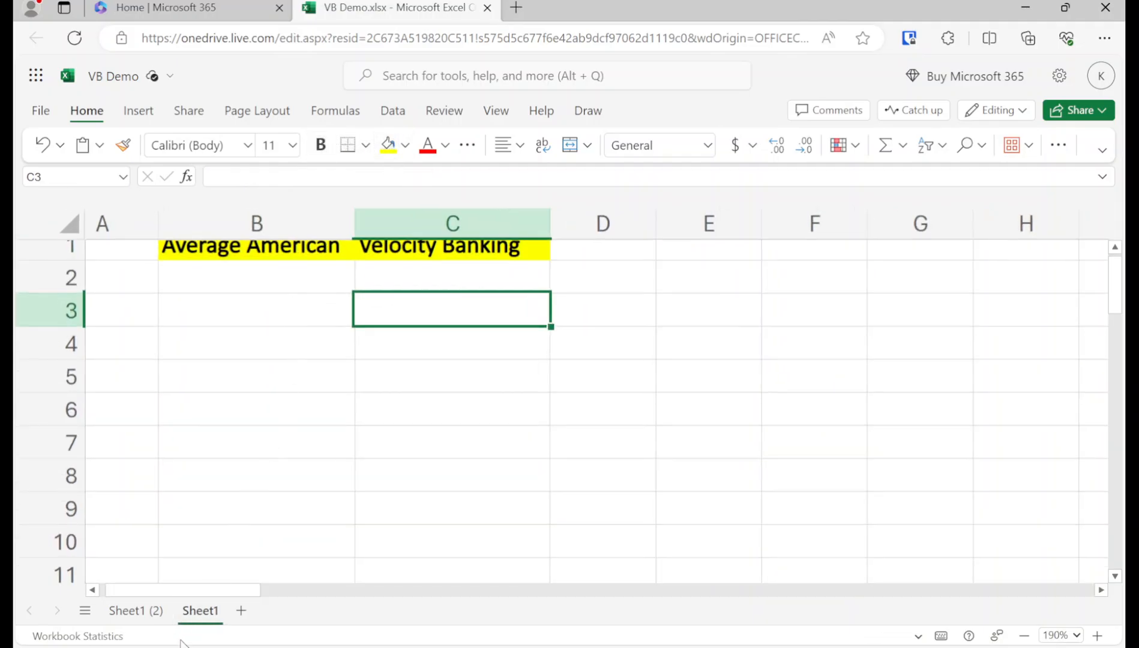
scroll(104, 428, up, 1)
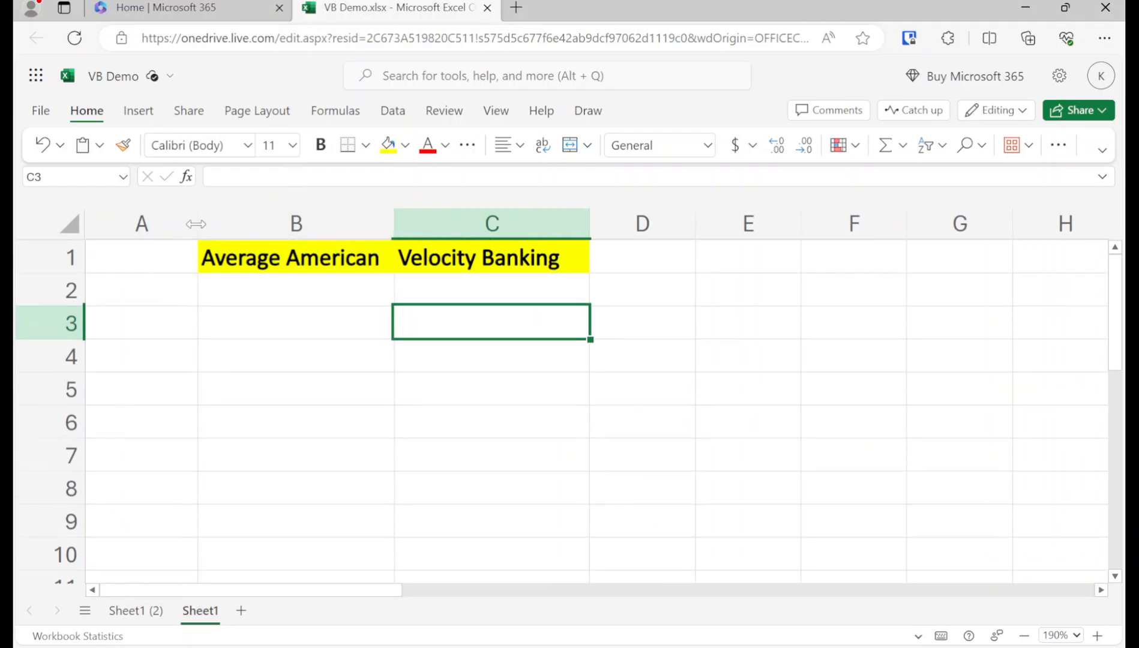
drag(195, 224, 243, 223)
click(168, 294)
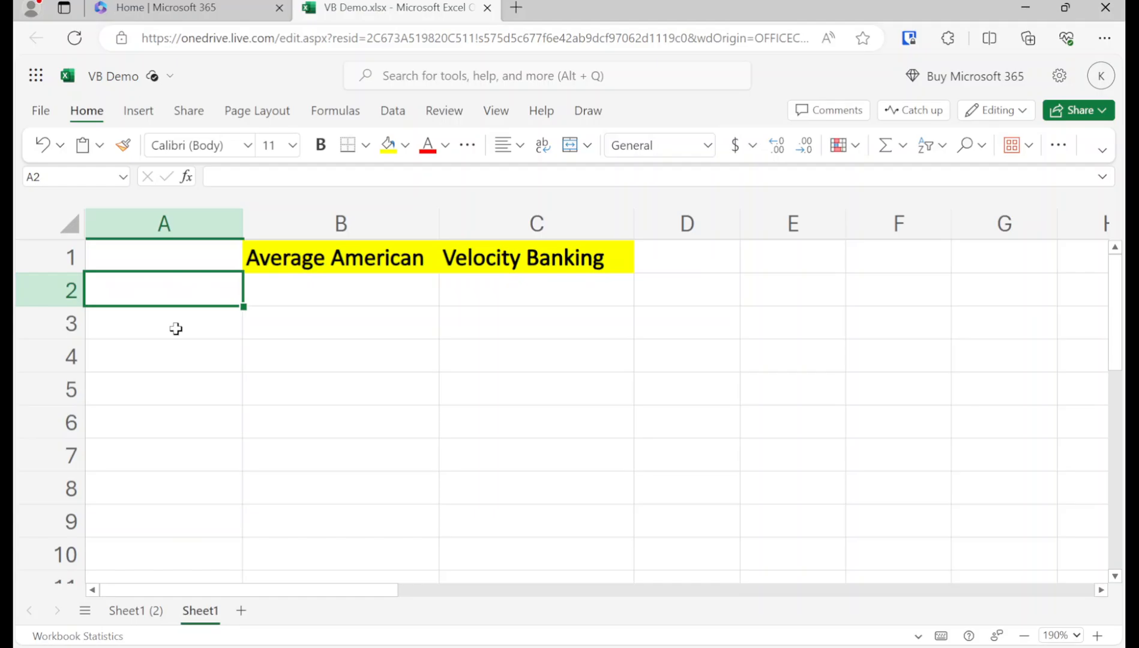
text(Income)
key(Return)
text(Expe)
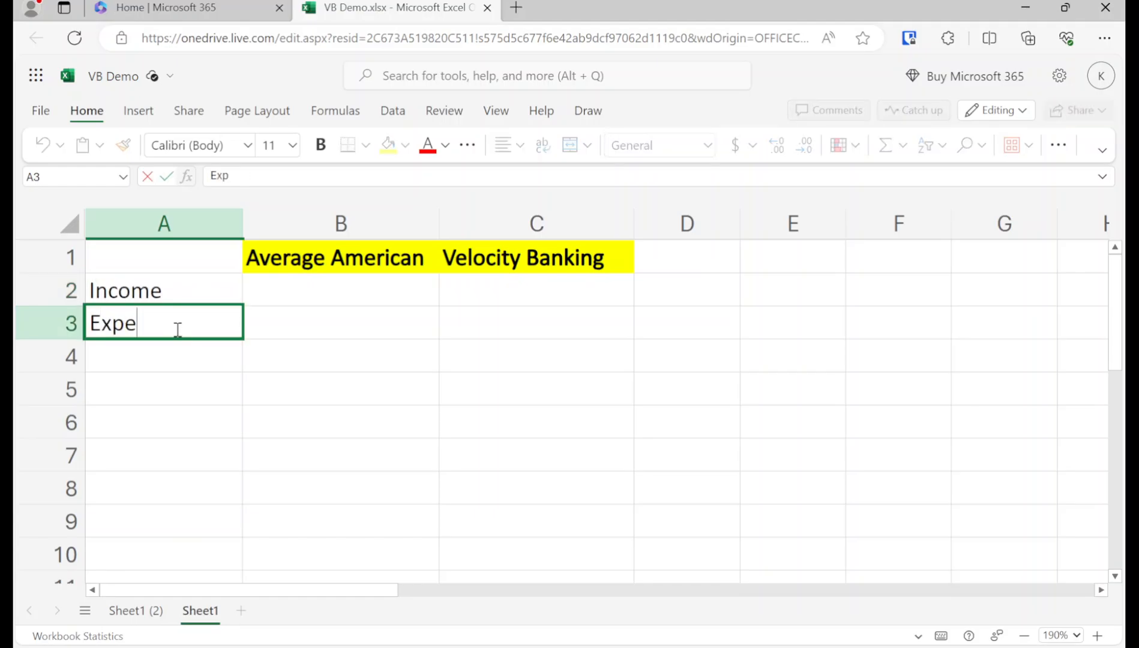
text(nses)
key(Return)
text(S)
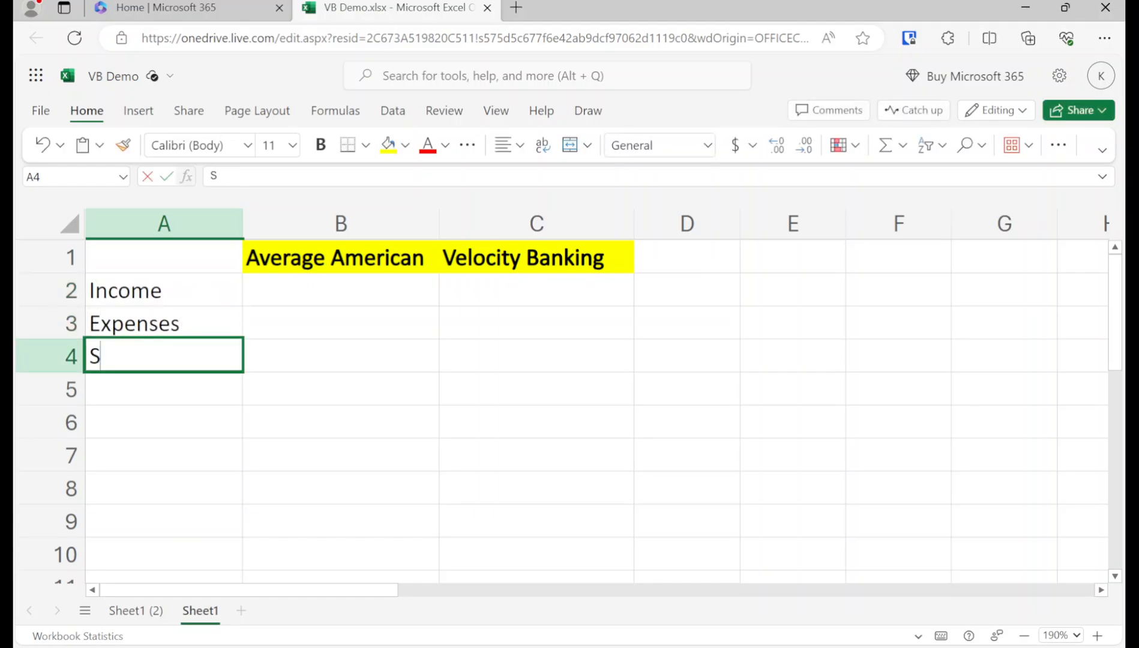
text(avings)
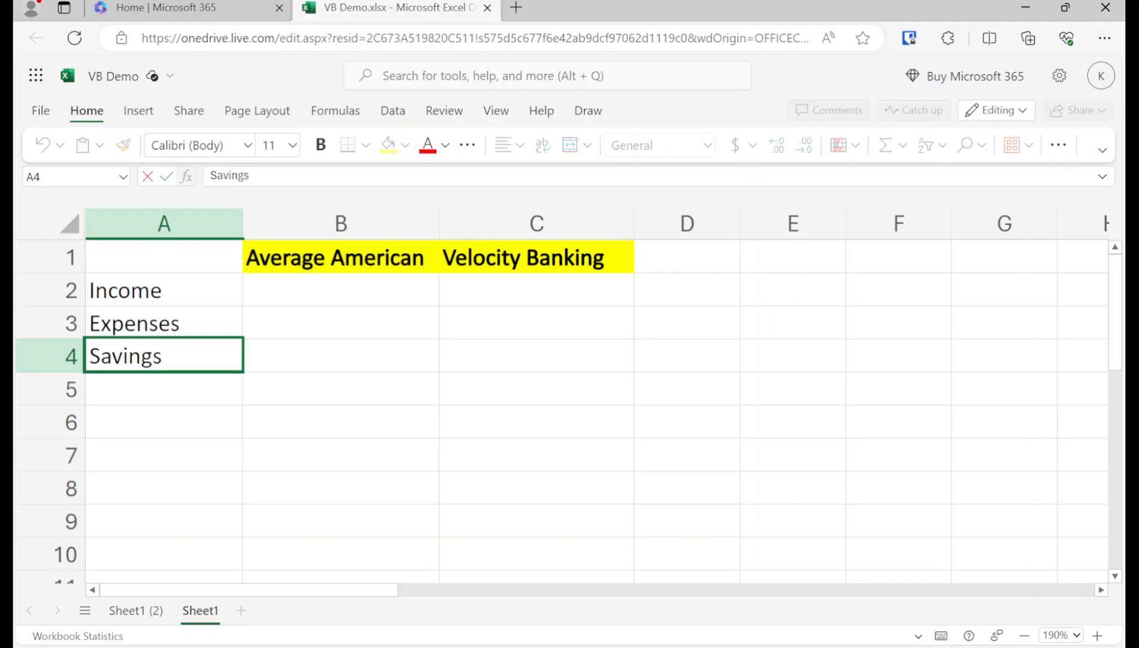
key(Return)
Widen column B slightly more, keeping the Average American income cell B2 selected
key(Up)
key(Up)
key(Right)
key(Up)
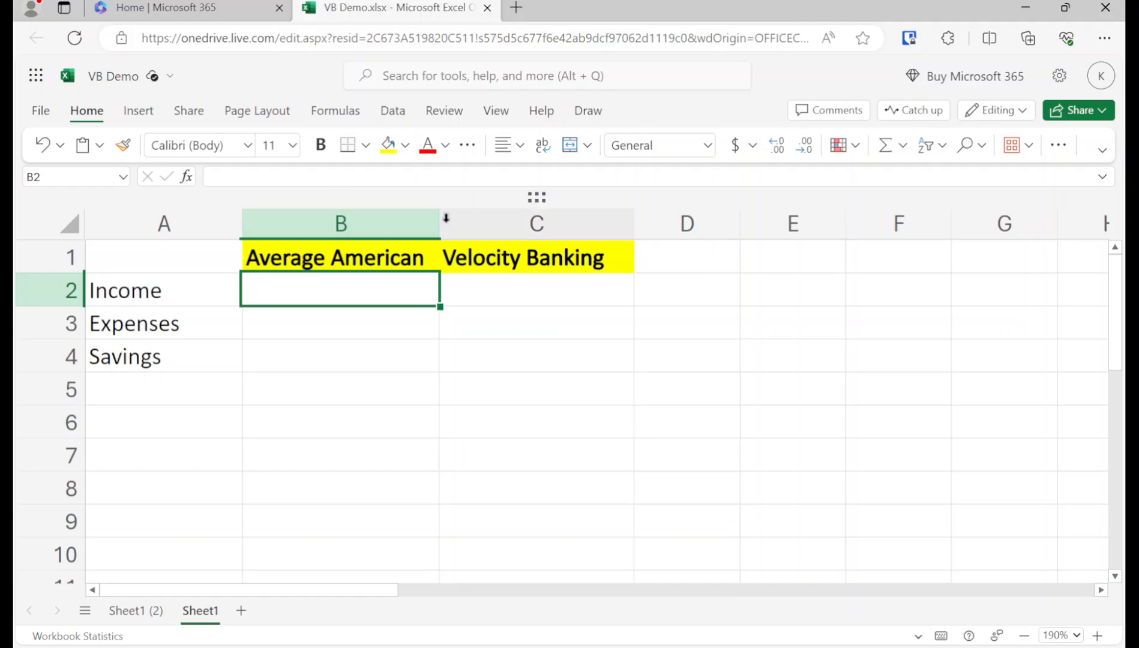
drag(440, 223, 458, 223)
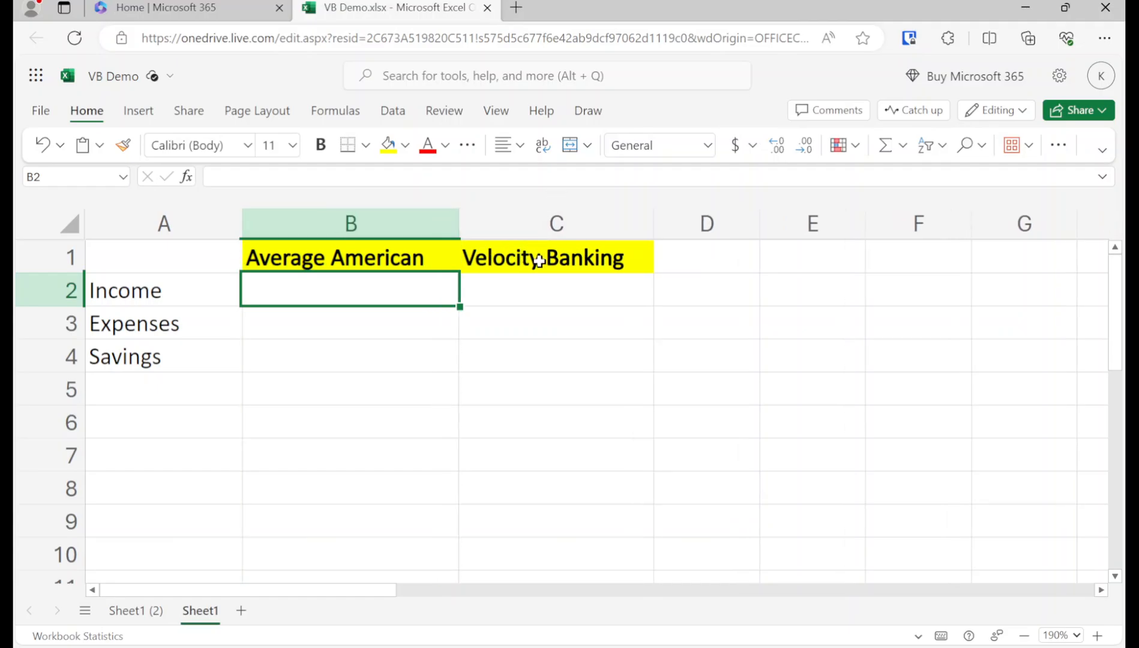
click(537, 257)
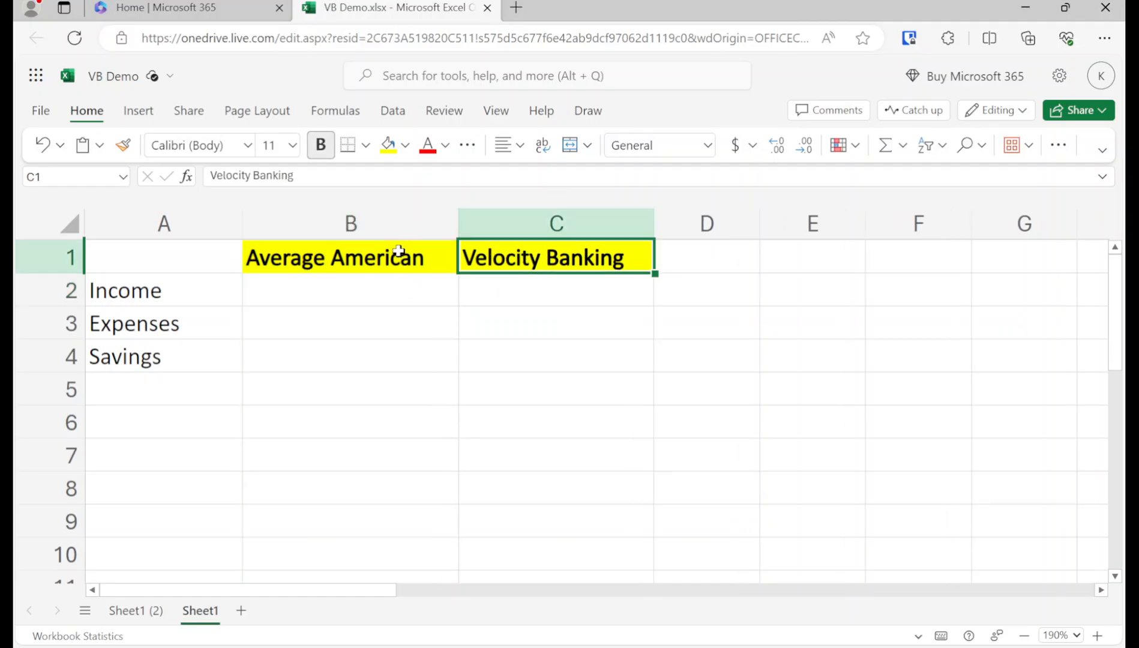
click(330, 226)
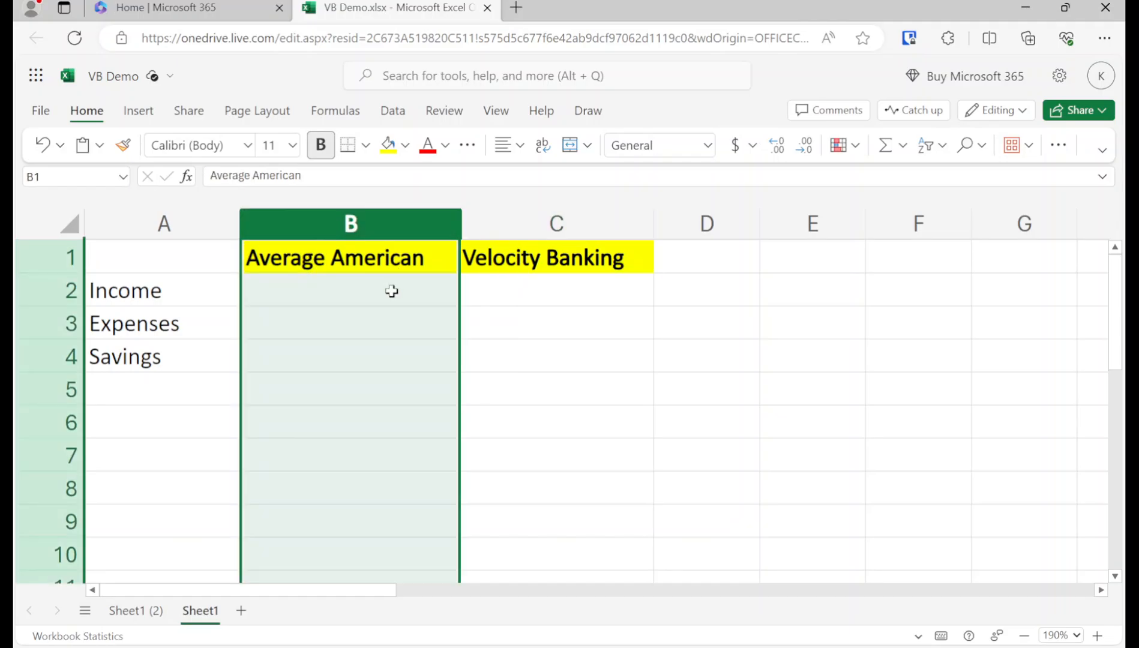
click(418, 312)
click(564, 225)
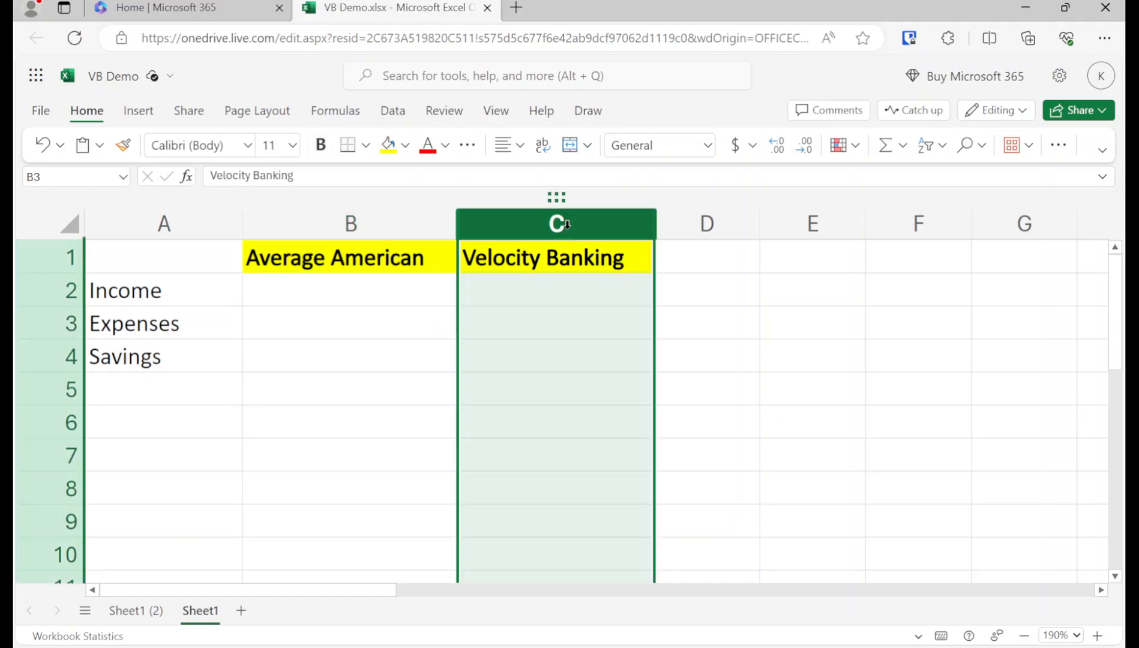
click(557, 282)
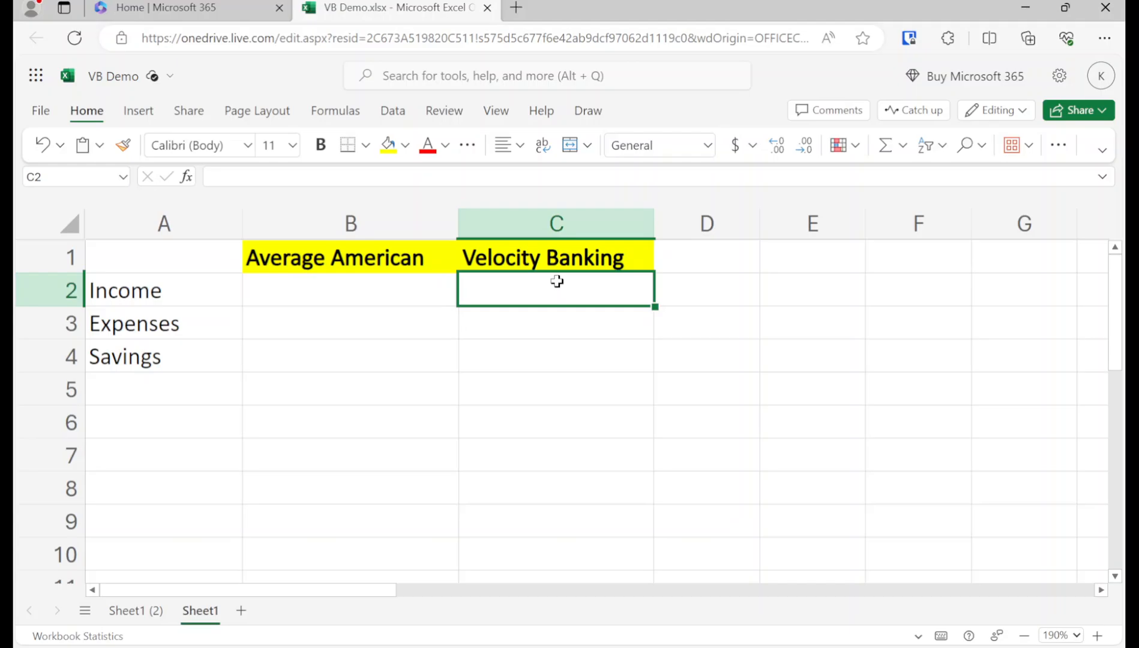
Enter 5000 as the Average American income in B2
click(379, 292)
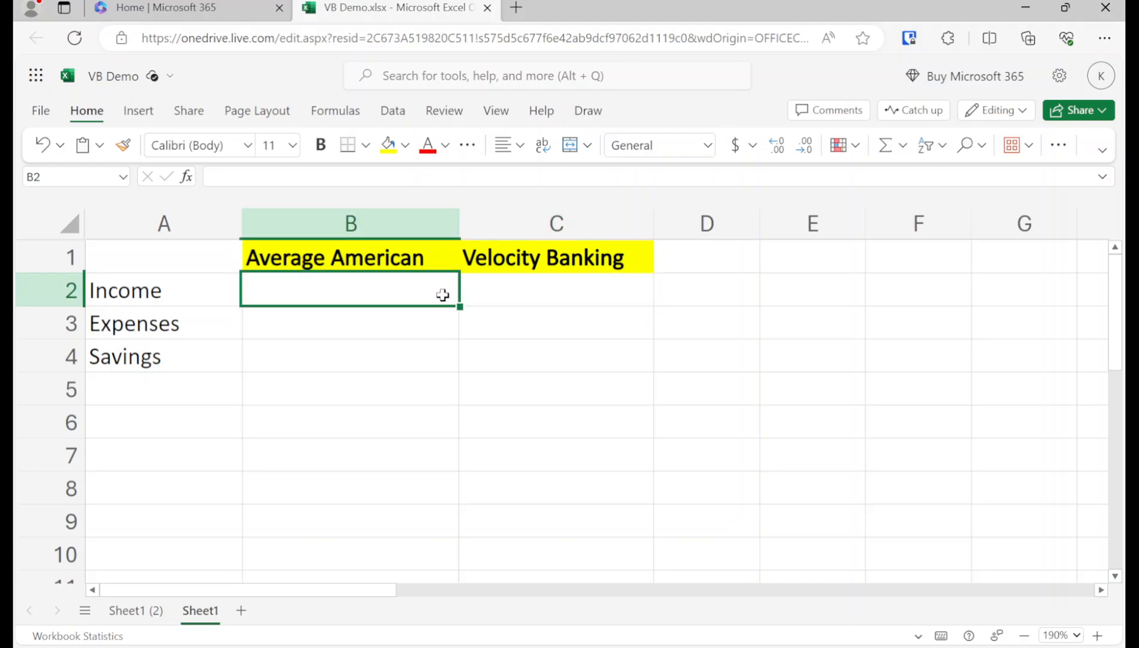
text(5000)
key(Return)
Format the range B2:C13 as Currency with two decimal places
key(Up)
key(shift+Down)
key(shift+Right)
key(shift+Down)
key(shift+Down)
key(shift+Down)
key(shift+Down)
key(shift+Down)
key(shift+Down)
key(shift+Down)
key(shift+Down)
key(shift+Down)
key(shift+Down)
key(shift+Down)
key(shift+Down)
key(shift+Down)
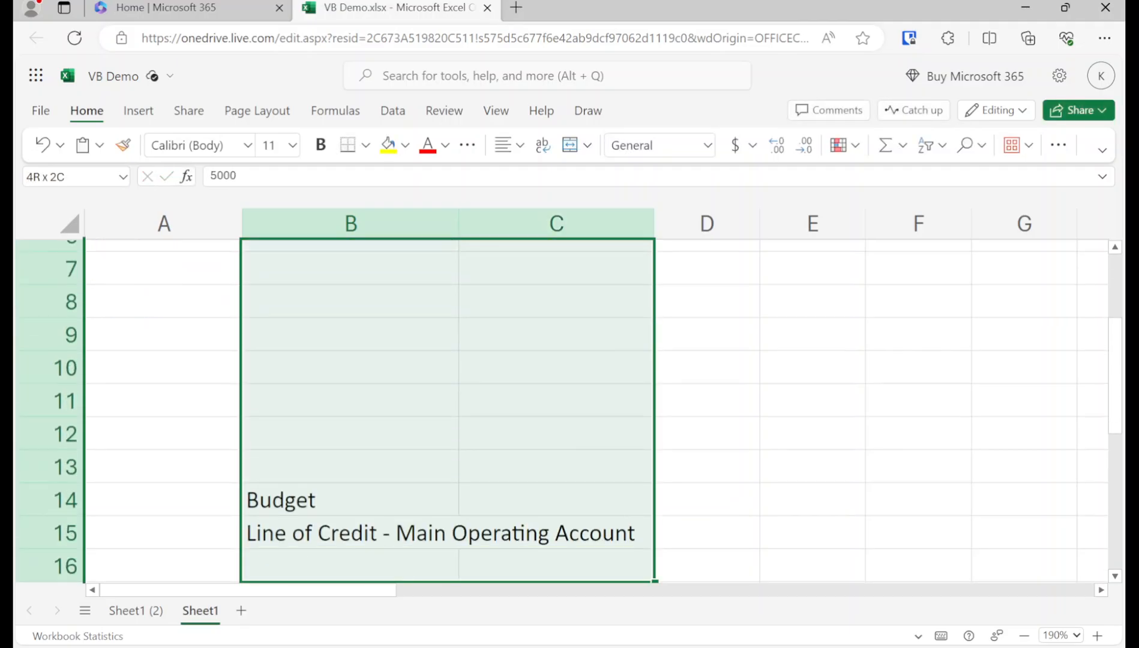
key(shift+Up)
key(shift+Up)
key(shift+Up)
key(shift+Up)
key(shift+Down)
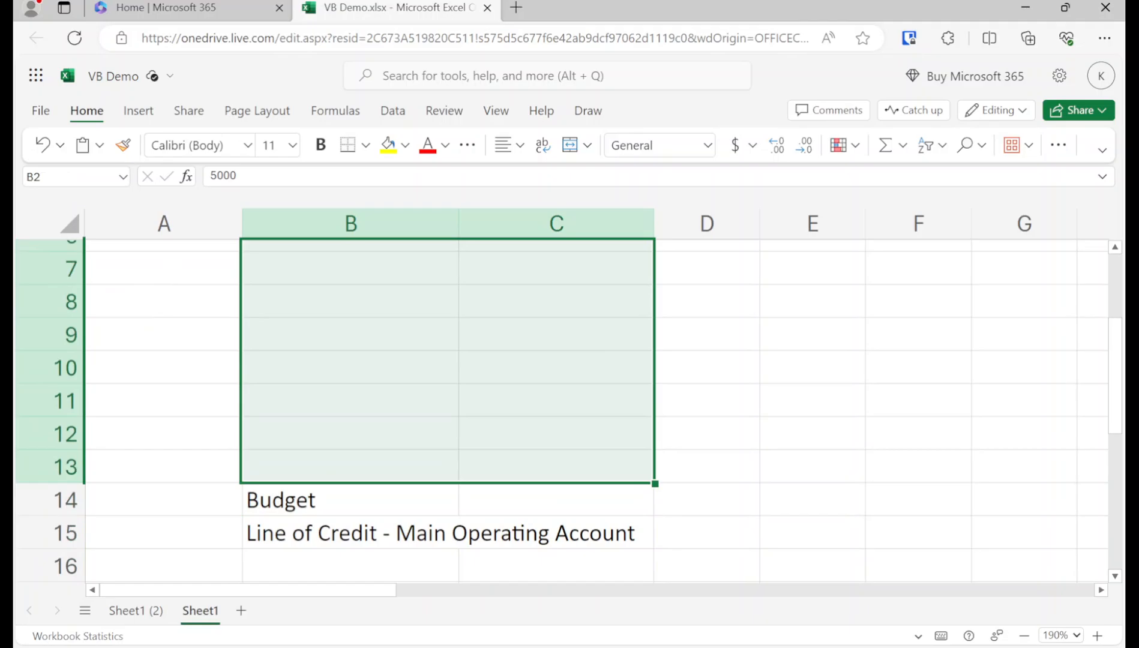
scroll(478, 396, up, 3)
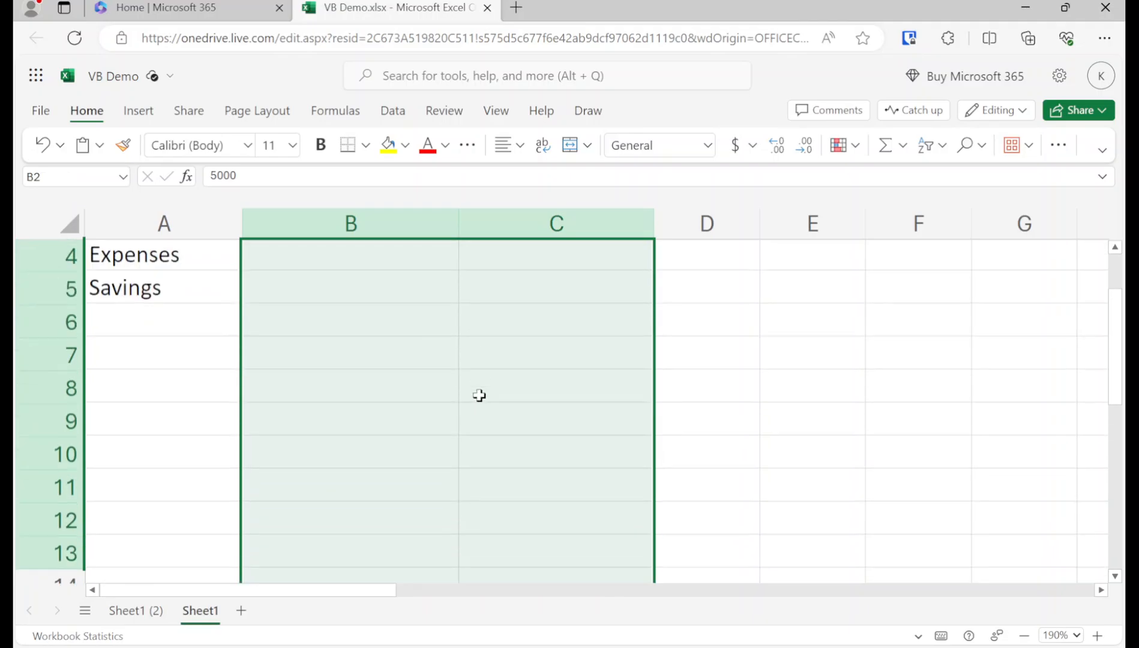
right_click(315, 345)
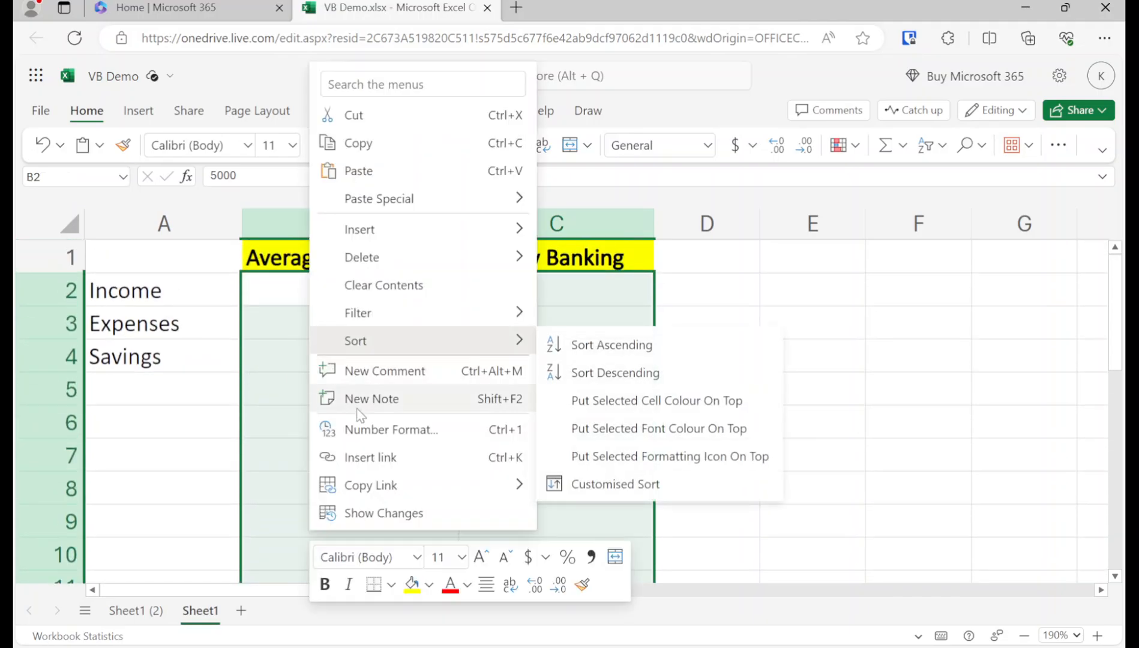
click(401, 439)
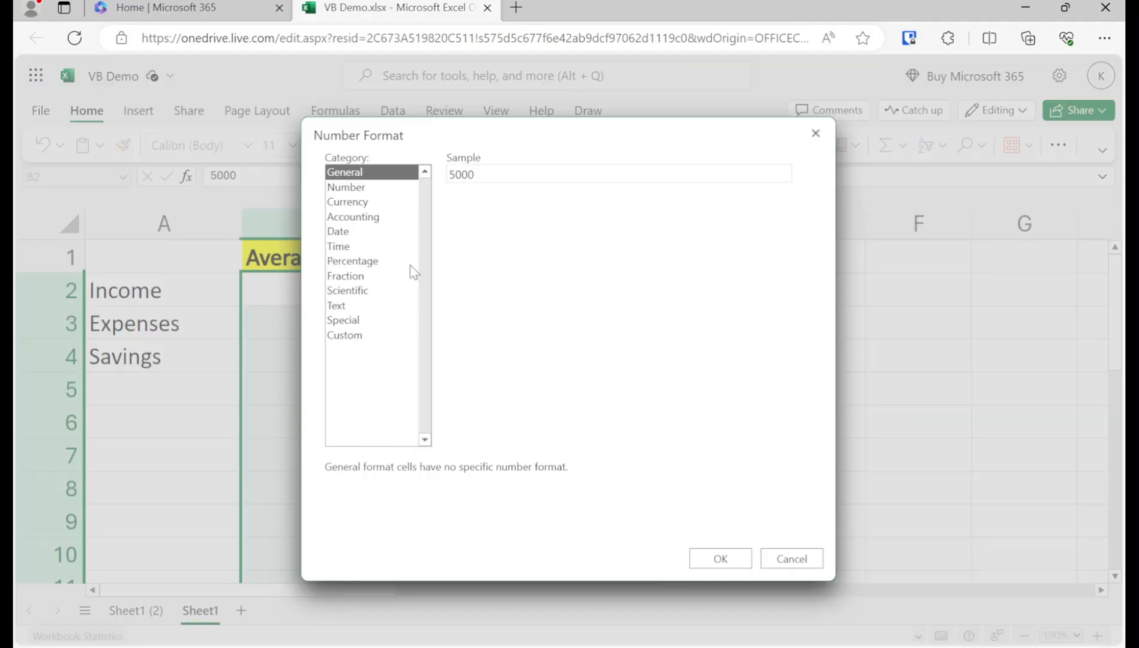
click(373, 219)
click(364, 203)
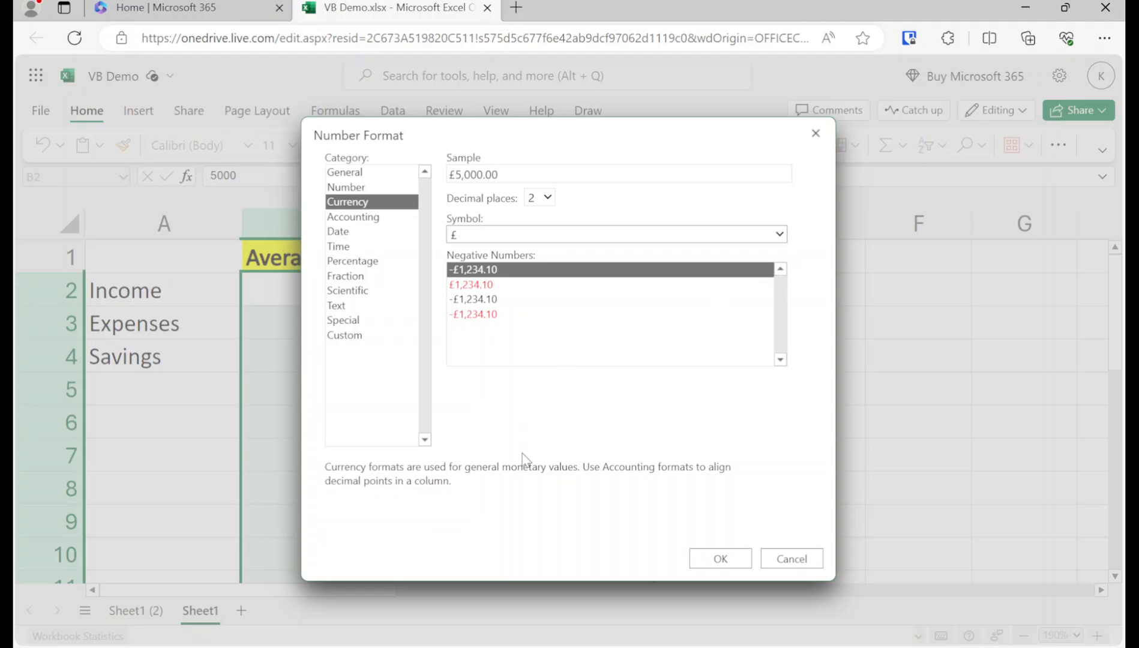
click(720, 557)
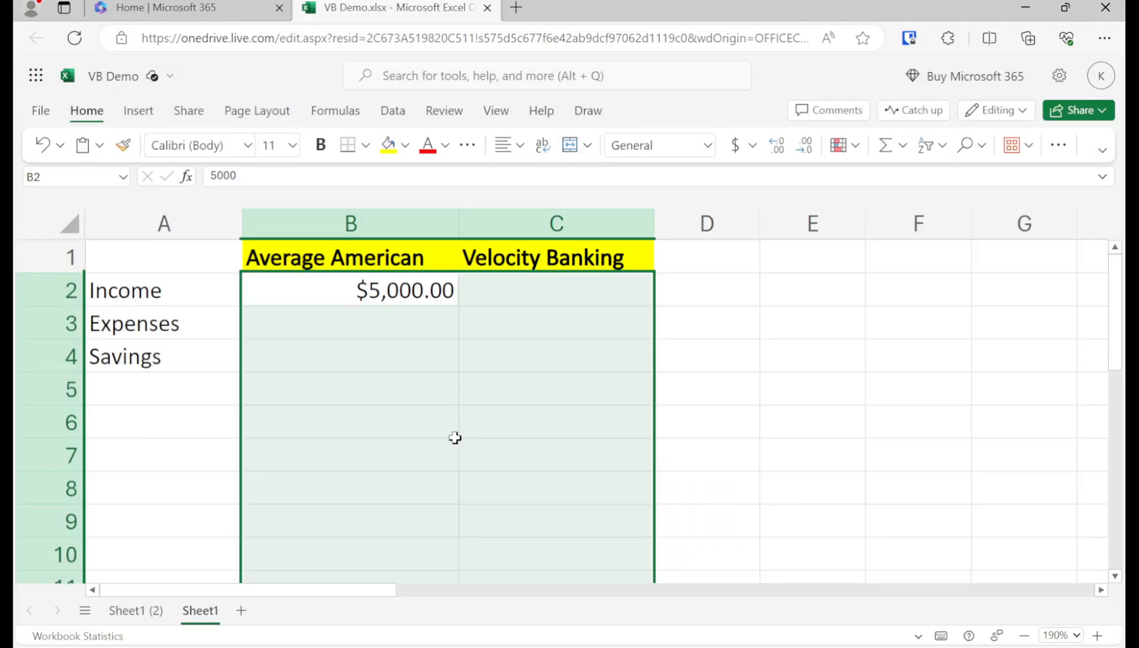
Enter 3000 as the Average American expenses in B3 and 2000 as the savings in B4
click(447, 429)
click(379, 334)
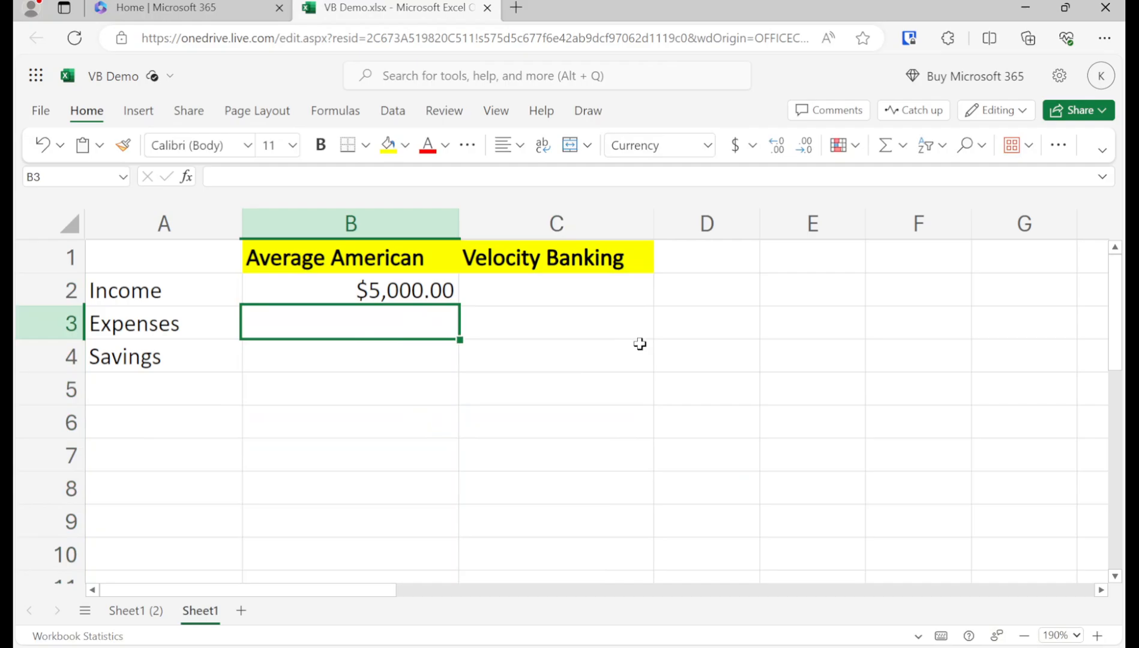
text(3000)
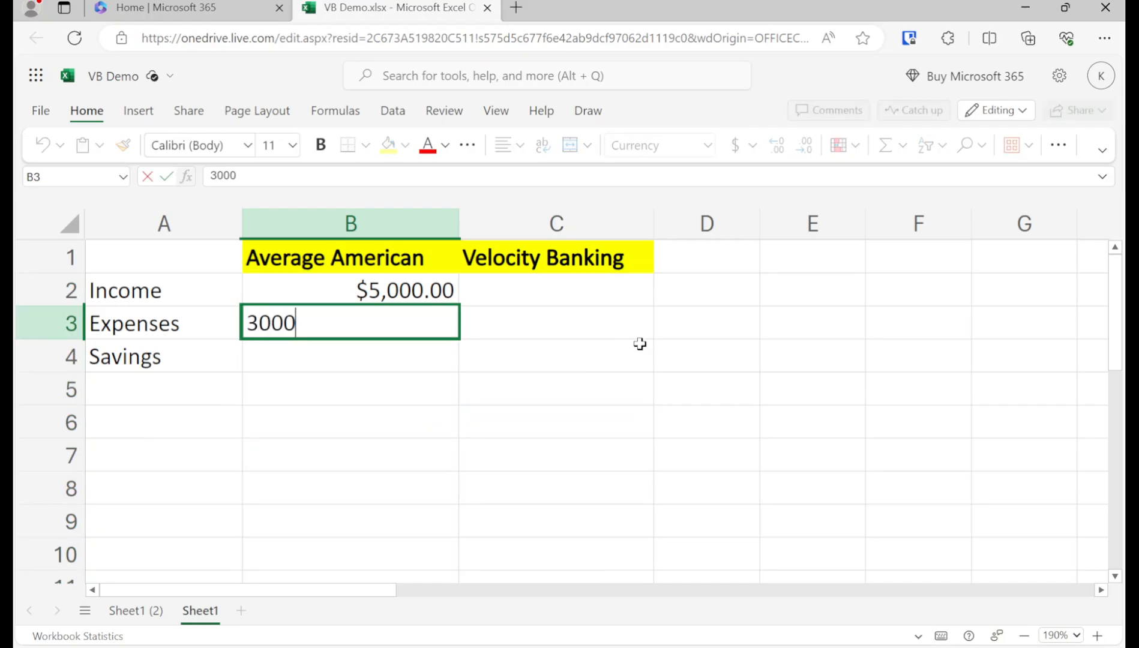
key(Return)
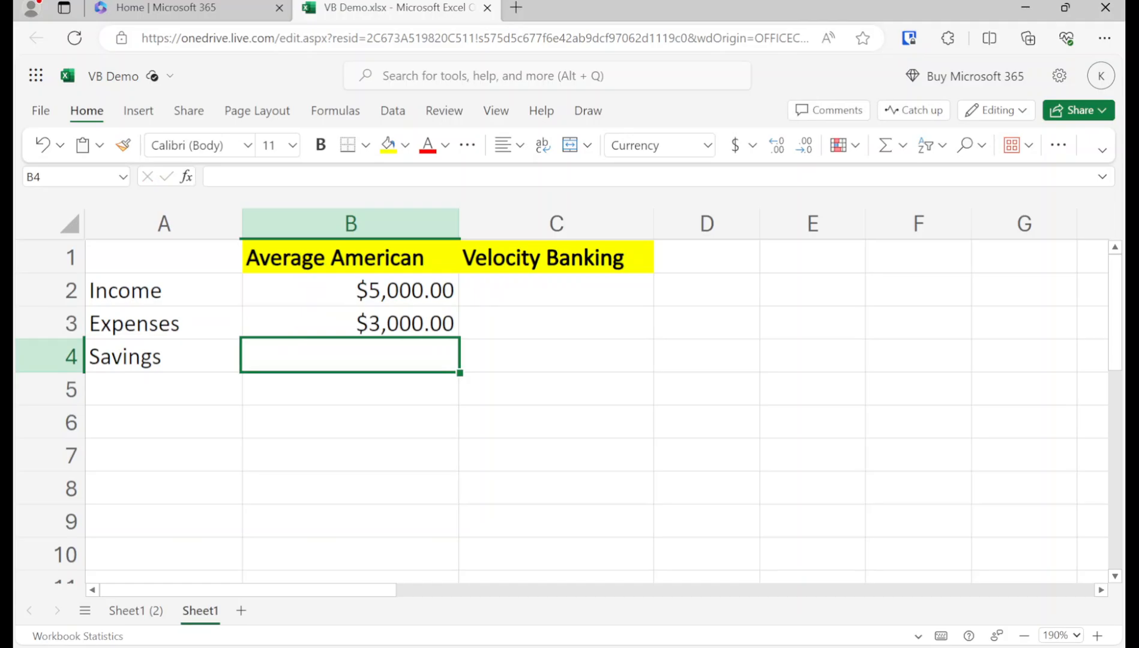
text(20000)
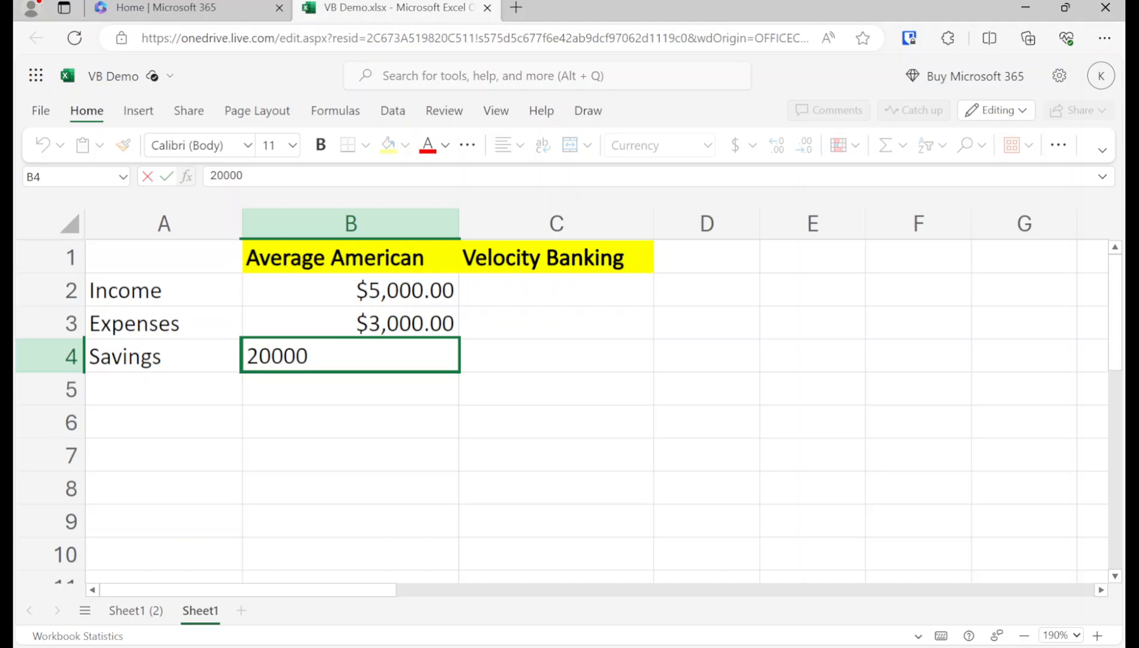
key(BackSpace)
key(Return)
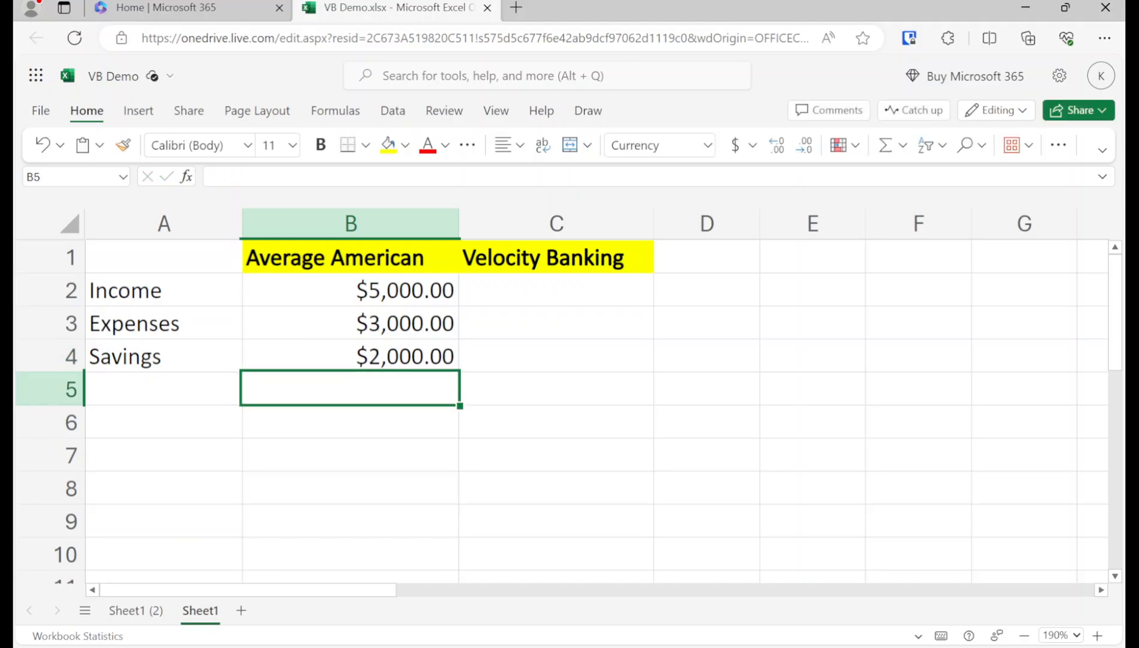
Widen column A slightly and enter the heading Expense Breakdown in A6
click(164, 389)
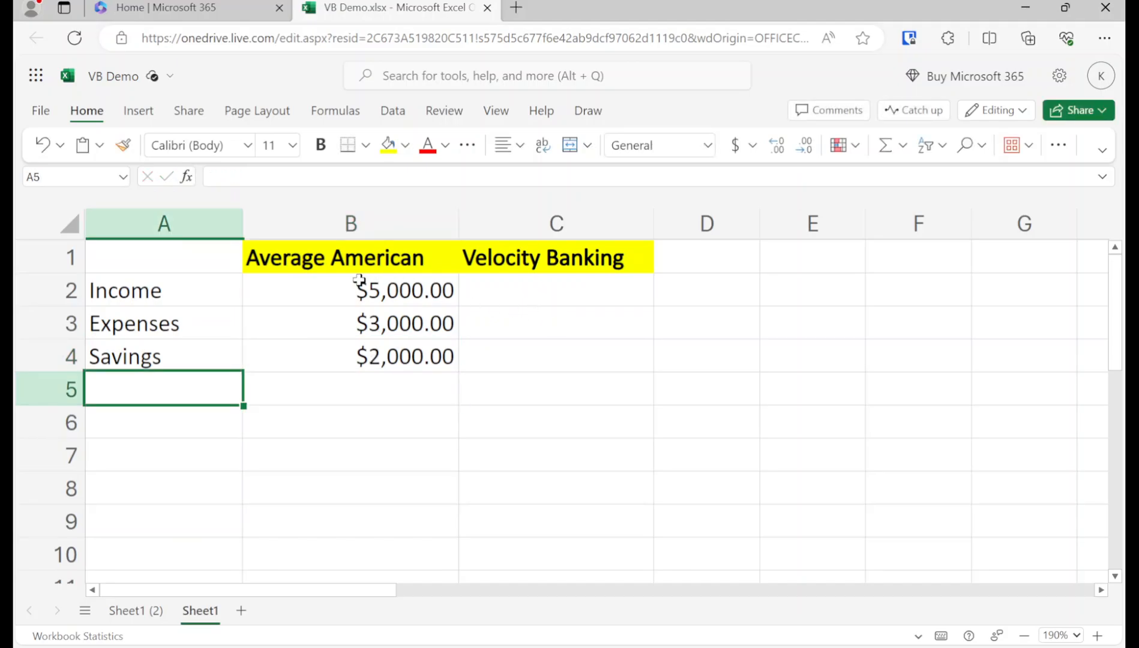
drag(242, 220, 272, 221)
click(207, 431)
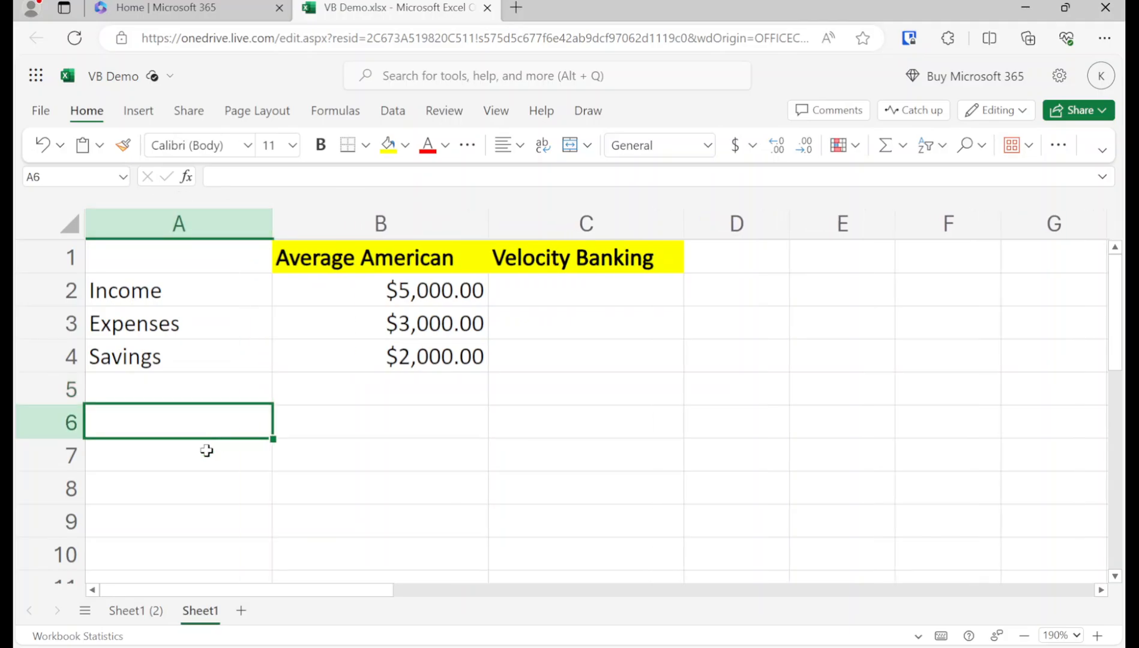
text(Expense Breakdown)
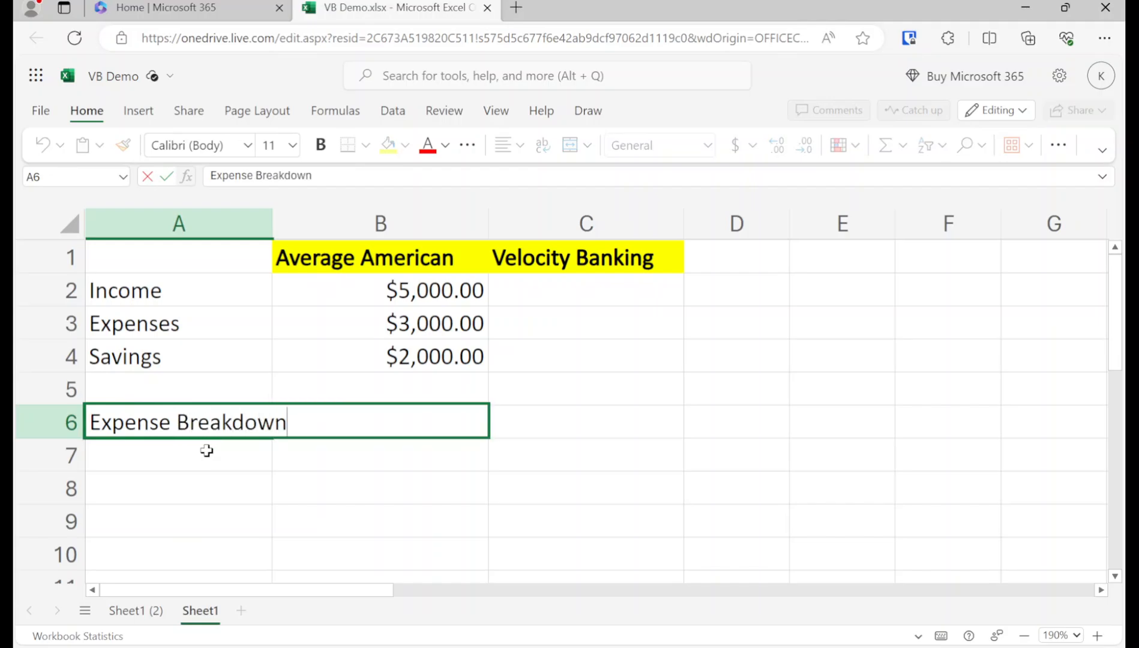
key(Return)
Give the Expense Breakdown heading in A6 a yellow fill and red text, and widen column A to fit it
key(Up)
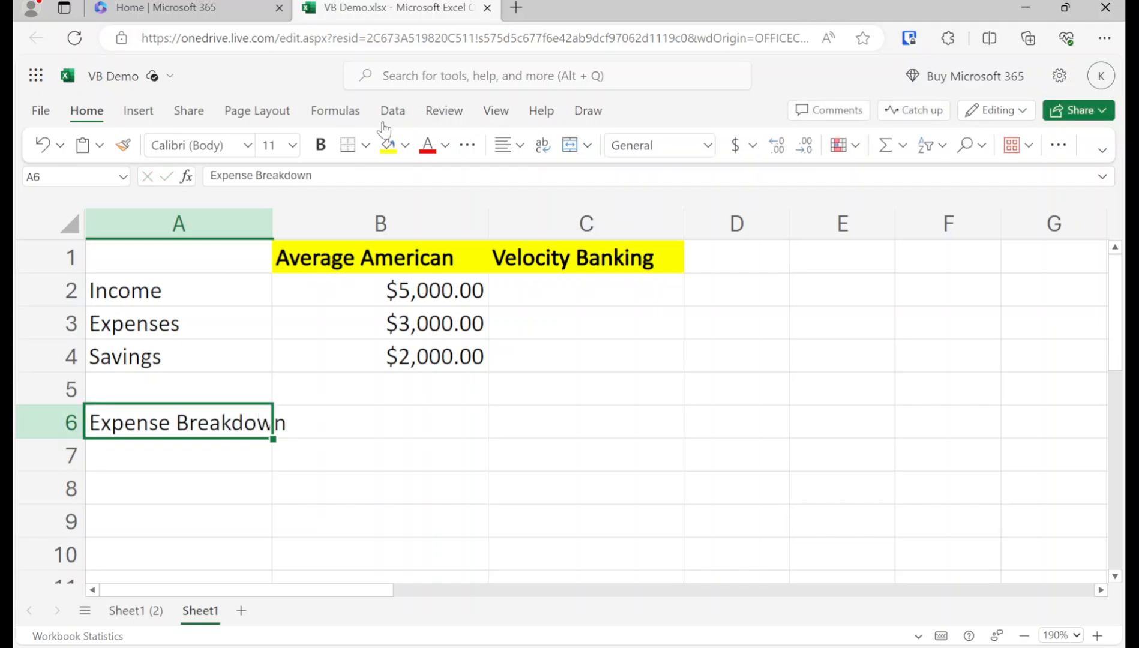
click(388, 145)
click(428, 145)
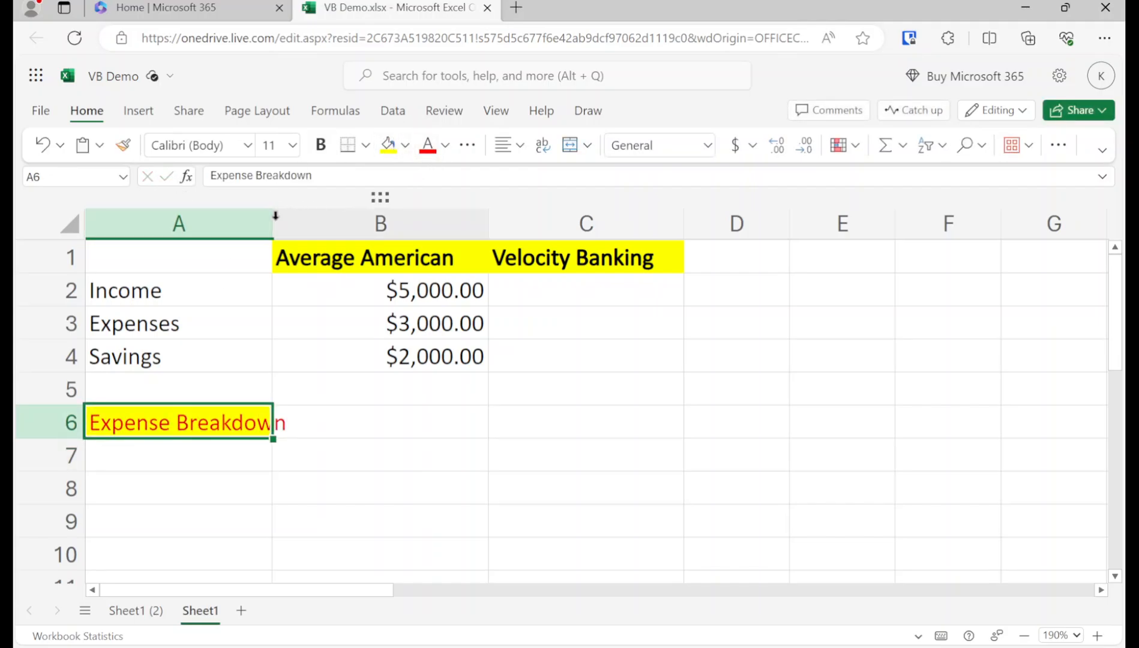
drag(274, 220, 305, 220)
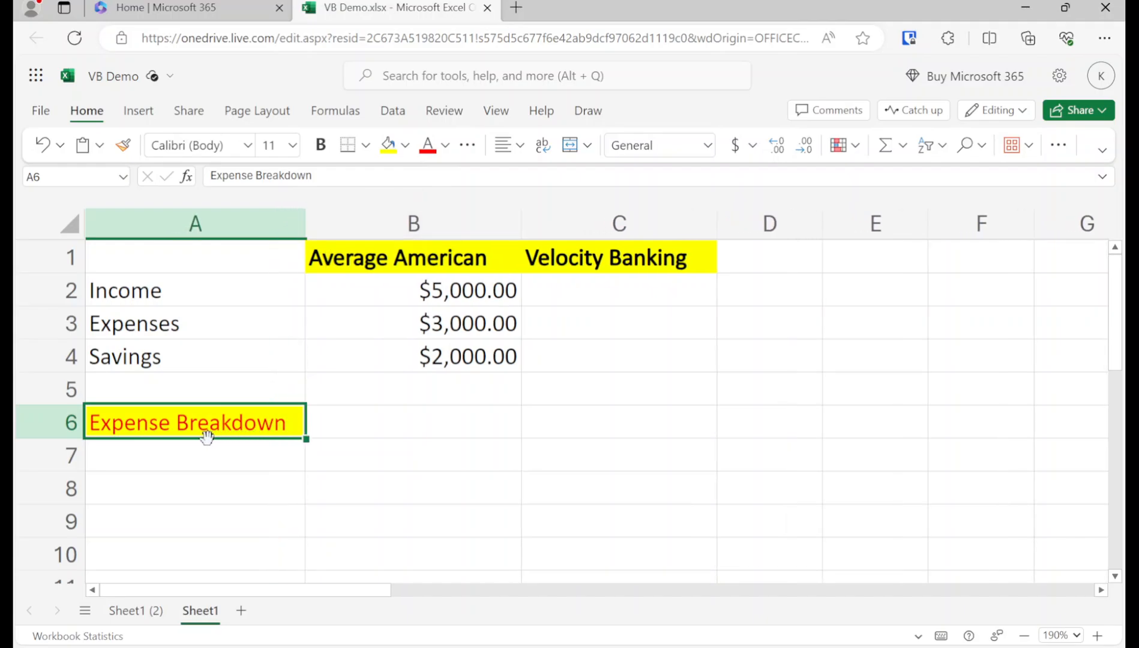
click(447, 323)
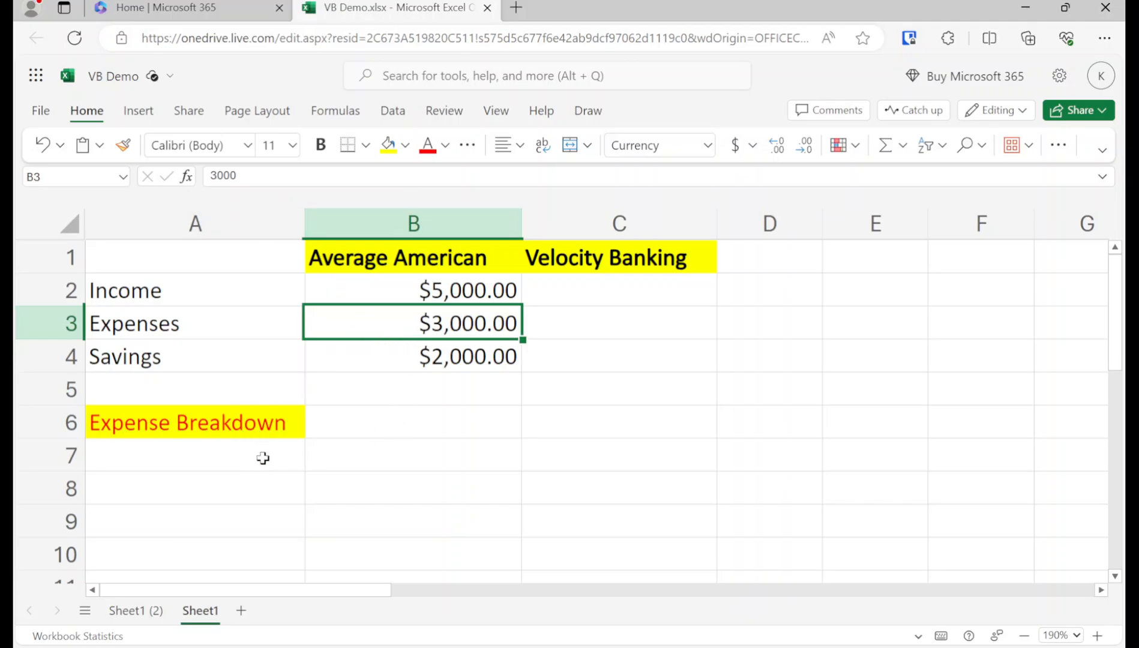
click(242, 455)
click(155, 432)
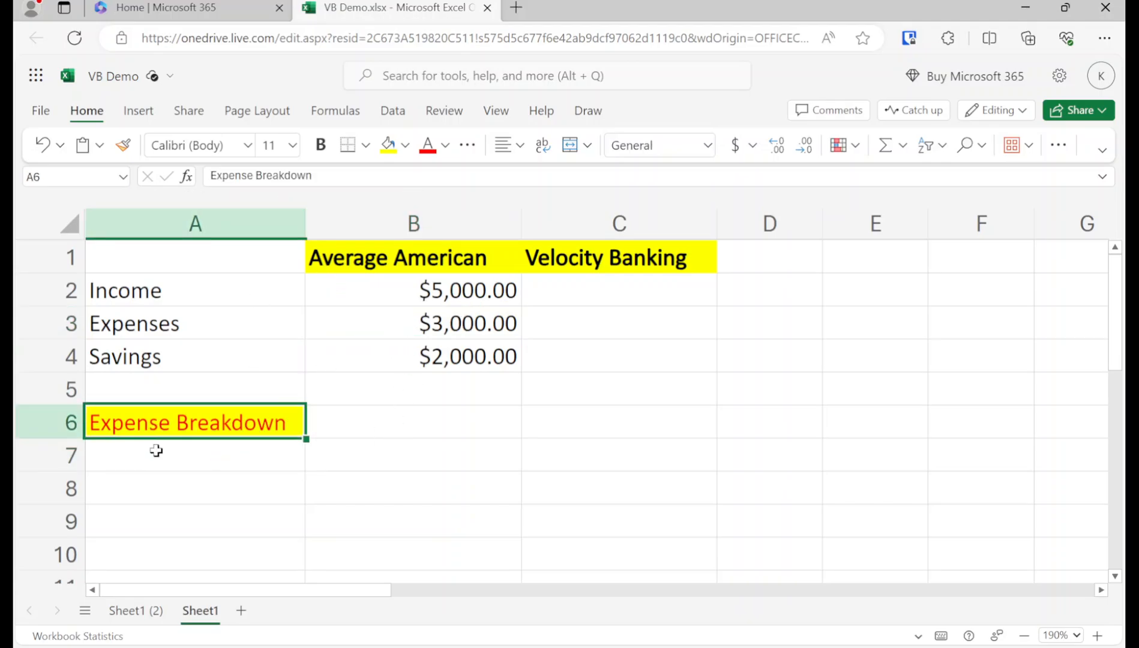
Enter the expense labels Loan 1, Loan 2 and Rent in A7:A9, below the Expense Breakdown heading
click(162, 462)
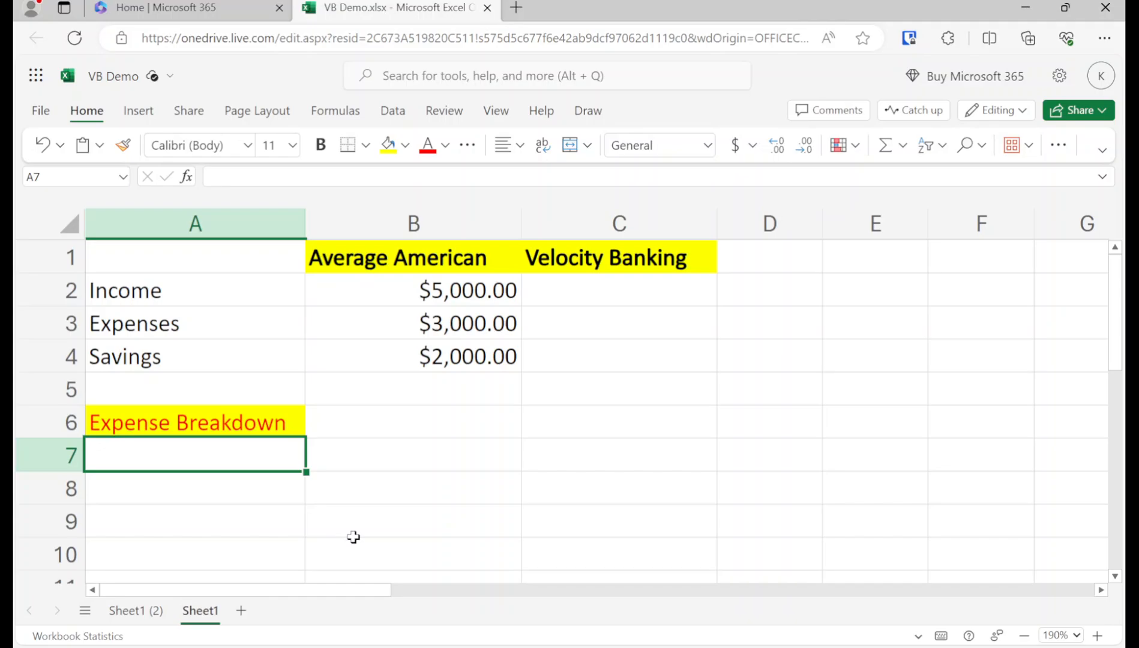
text(Loan 1)
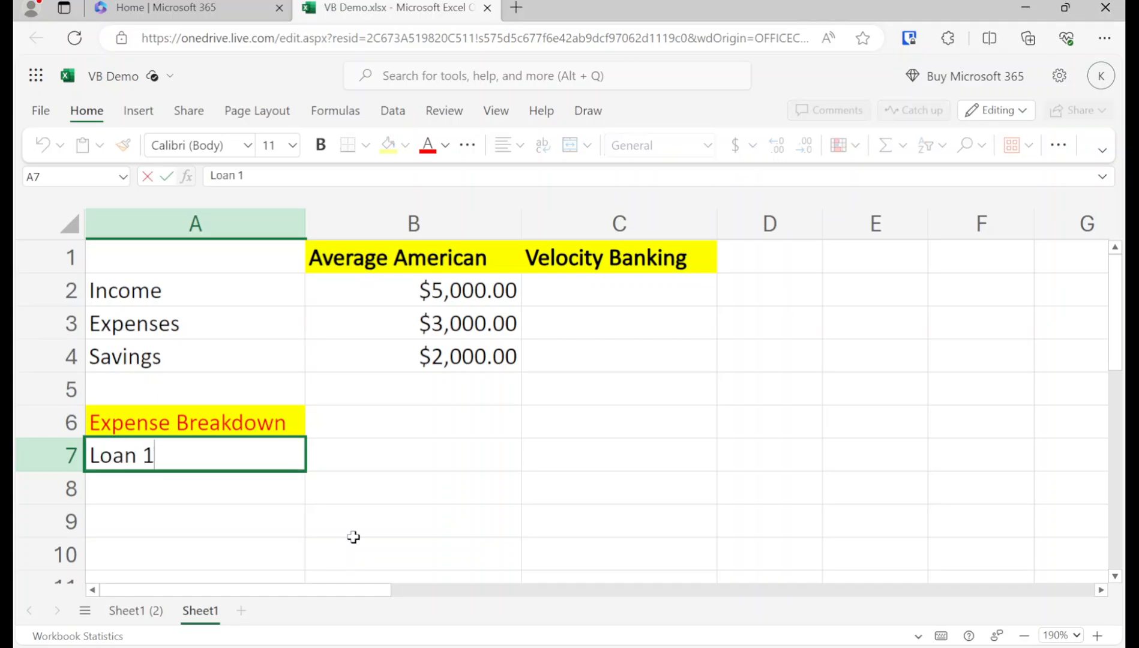
key(Return)
text(Loan 2)
key(Return)
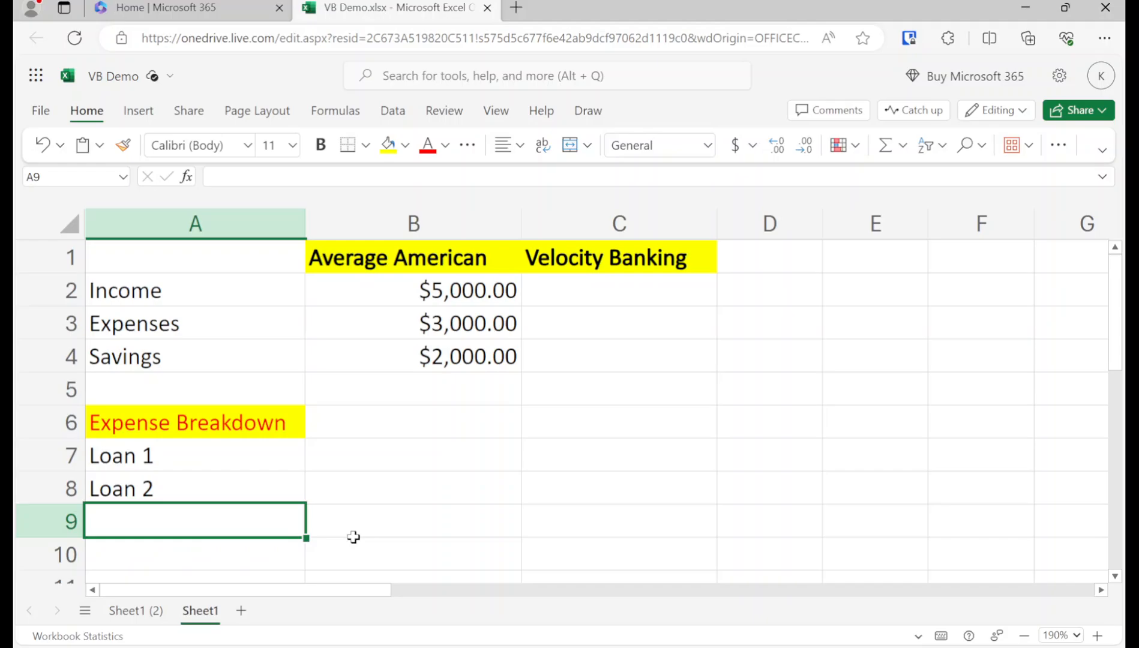
text(Rent)
key(Return)
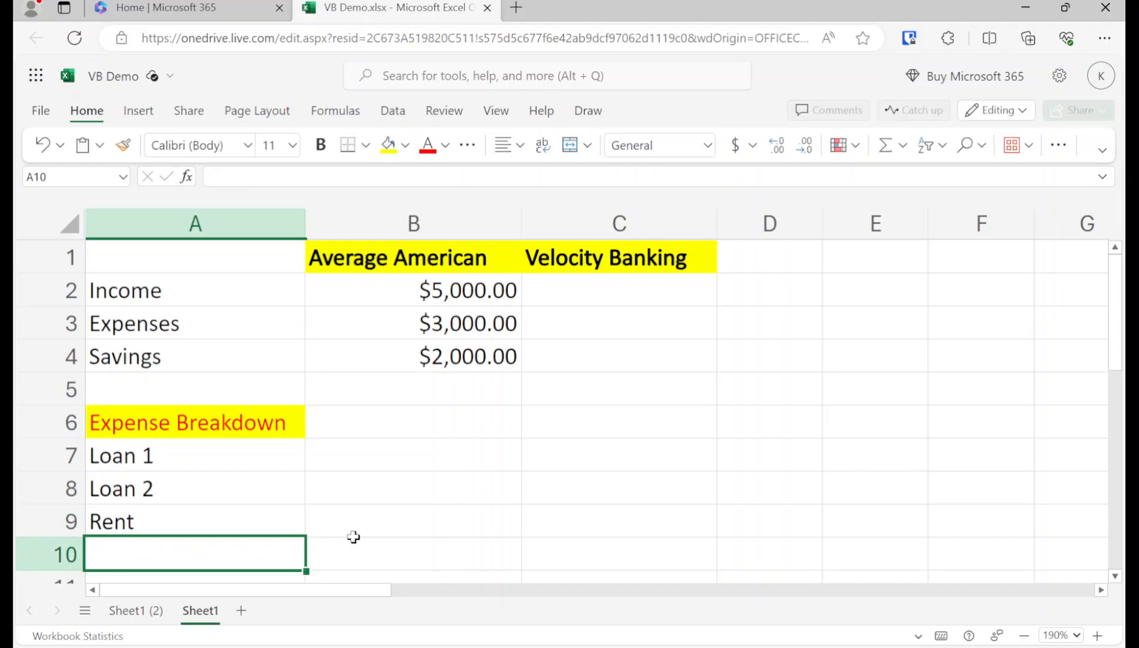
Enter the label Other (Food, Gas, Insurance etc.) in A10
text(Other (Foo)
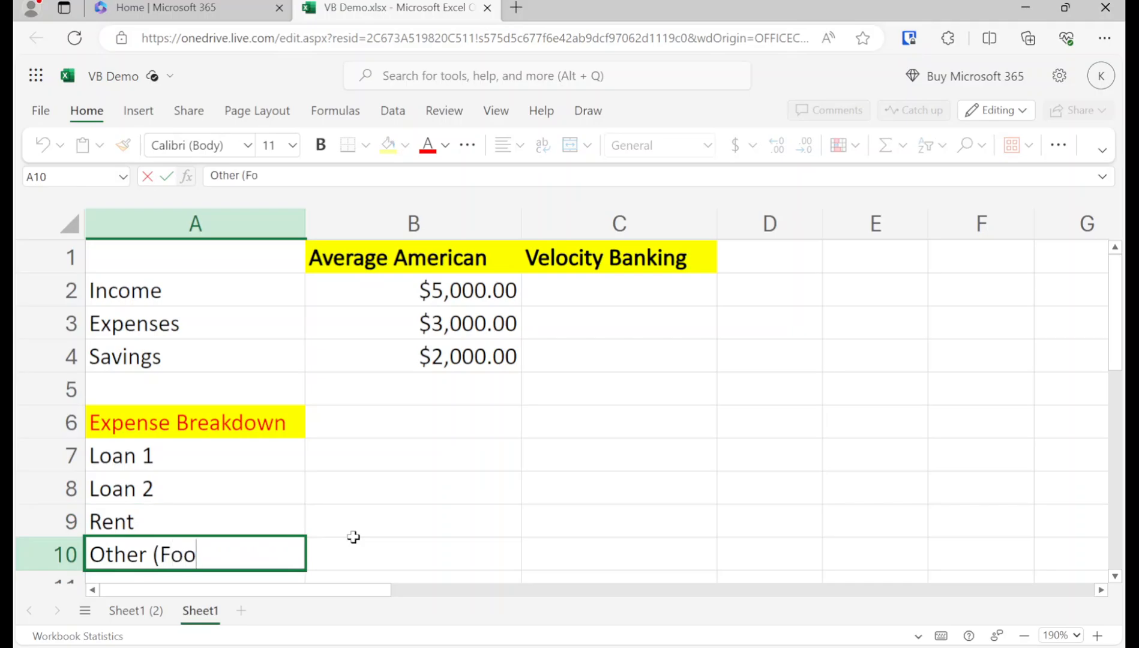
text(d, Gas, Isn)
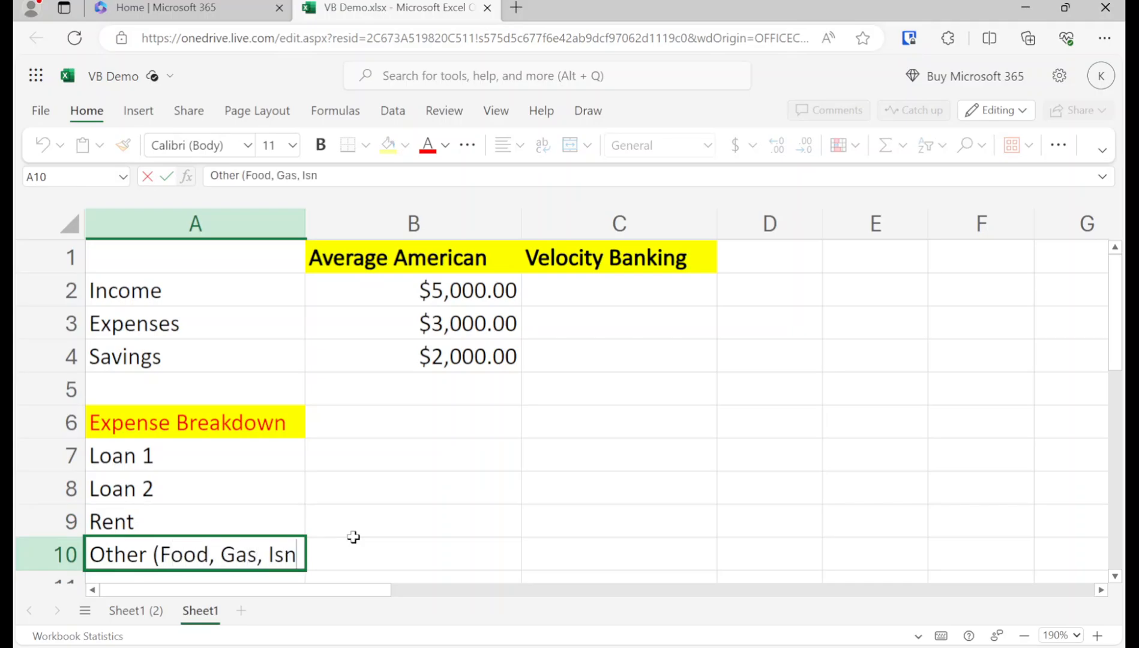
key(BackSpace)
key(BackSpace)
text(nsurance etc.))
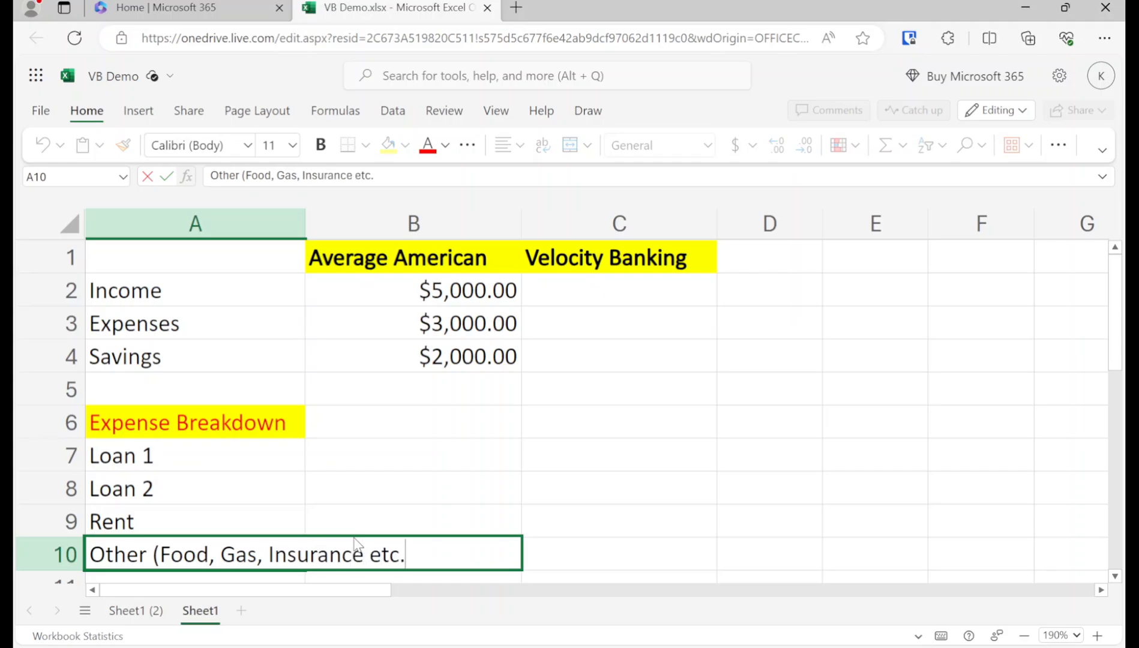
key(Return)
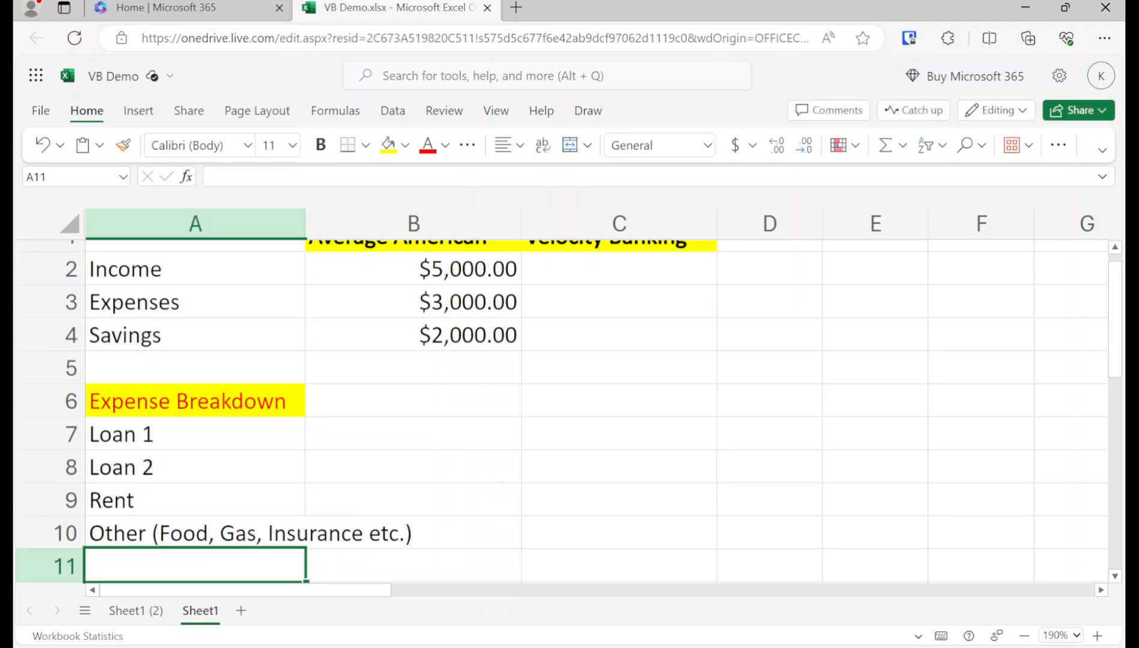
Replace the label Loan 1 in A7 with Student Loan and Loan 2 in A8 with Auto Loan
click(183, 429)
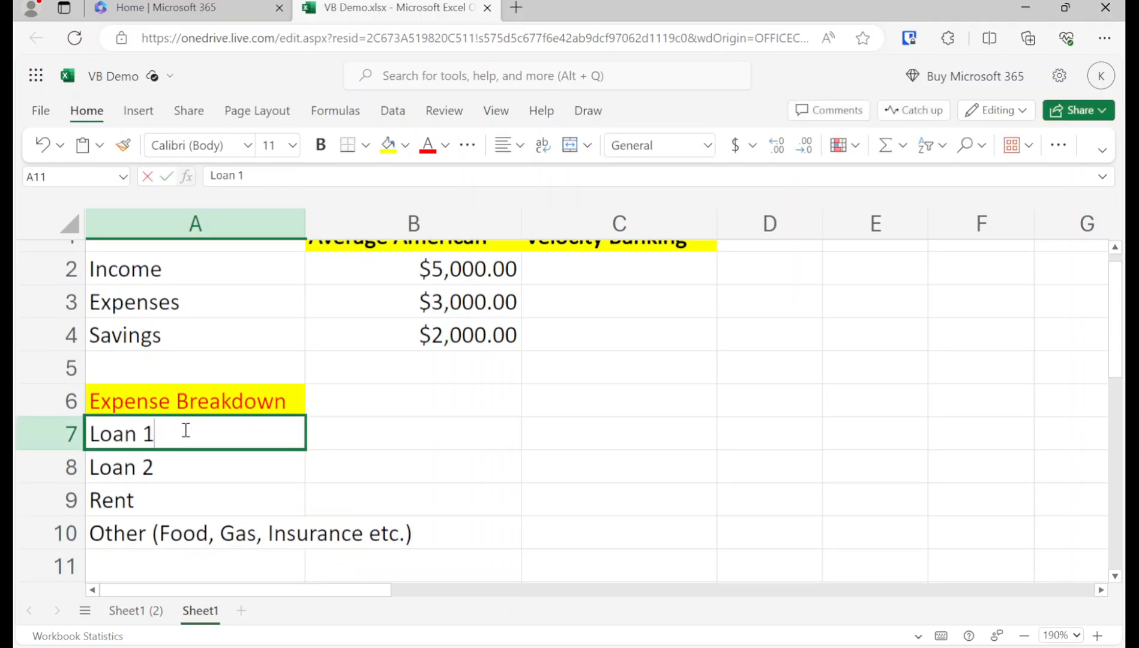
triple_click(204, 429)
text(Studn)
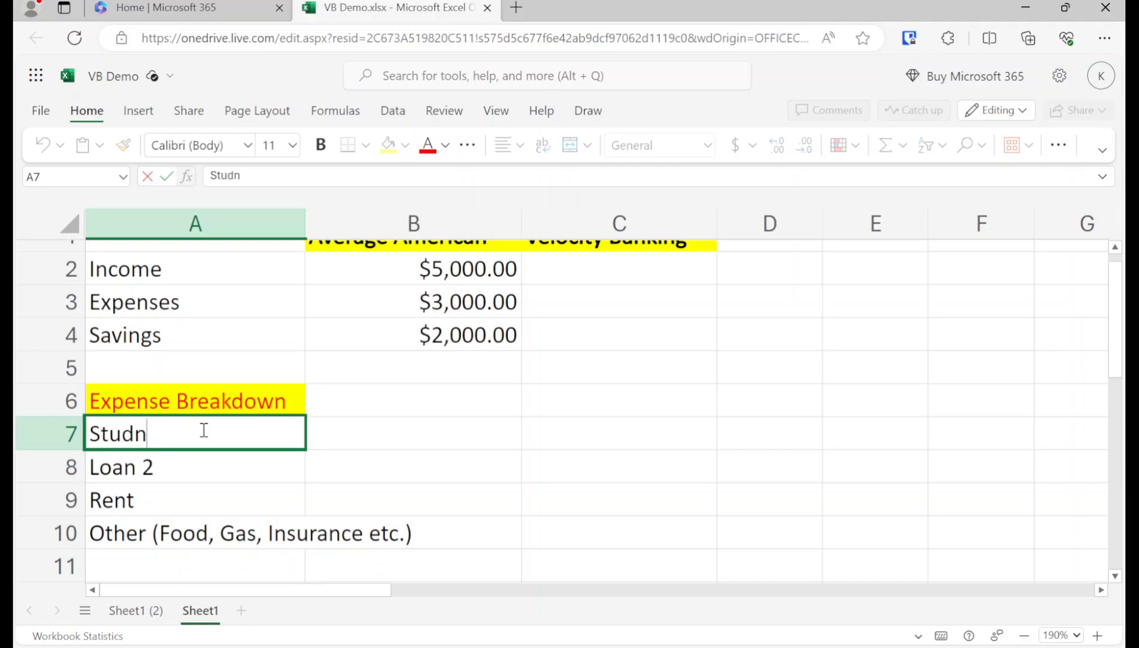
key(BackSpace)
text(ent Loan)
key(Return)
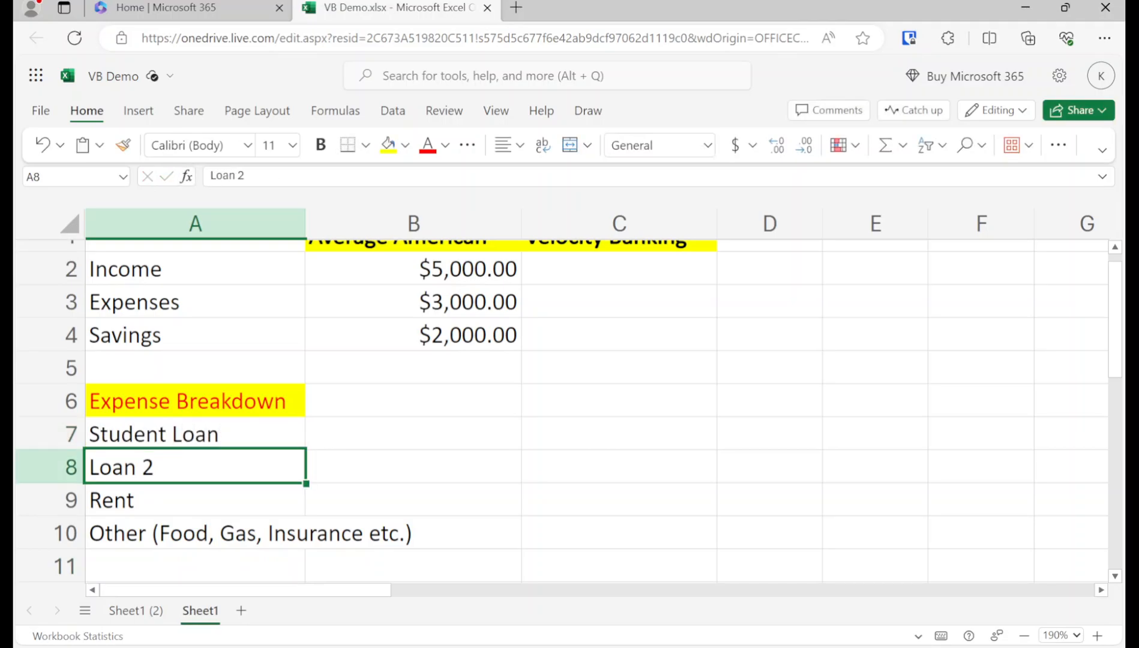
triple_click(295, 173)
text(Auto Loan)
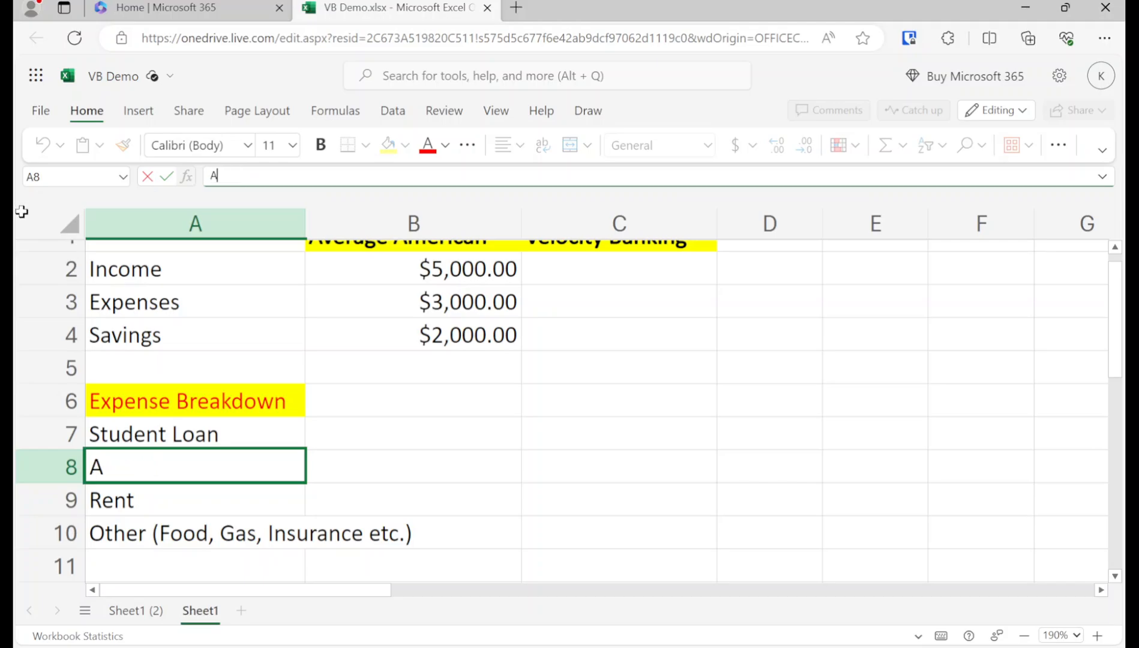
key(Return)
Extend the Student Loan label in A7 to read Student Loan (10k, 6%)
key(Up)
key(Up)
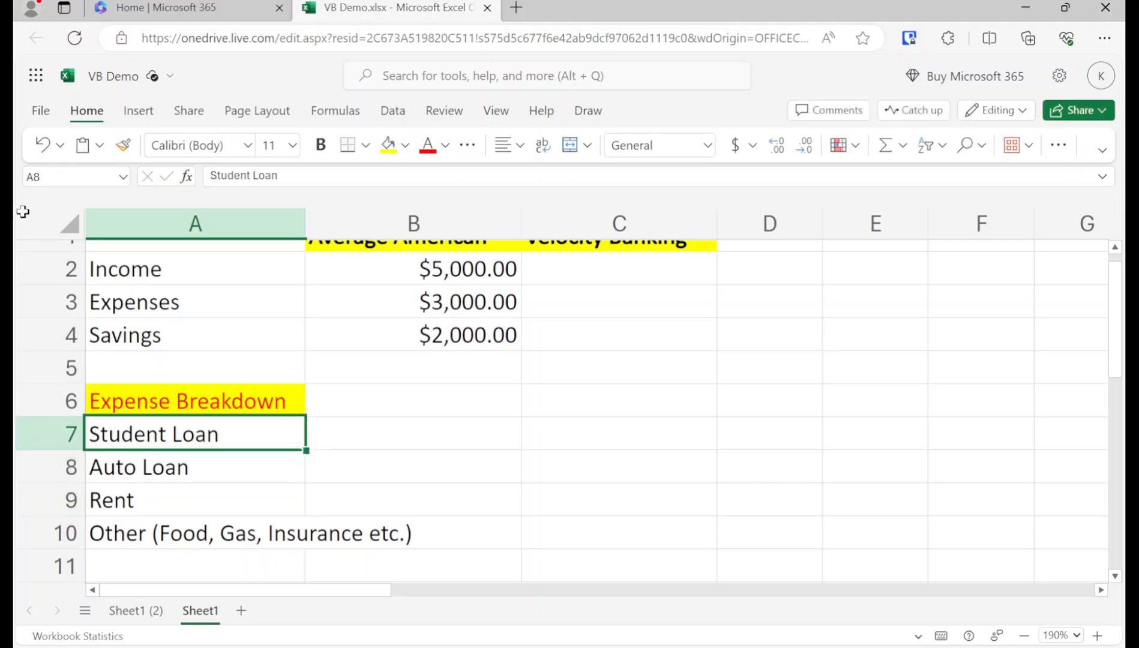
double_click(264, 432)
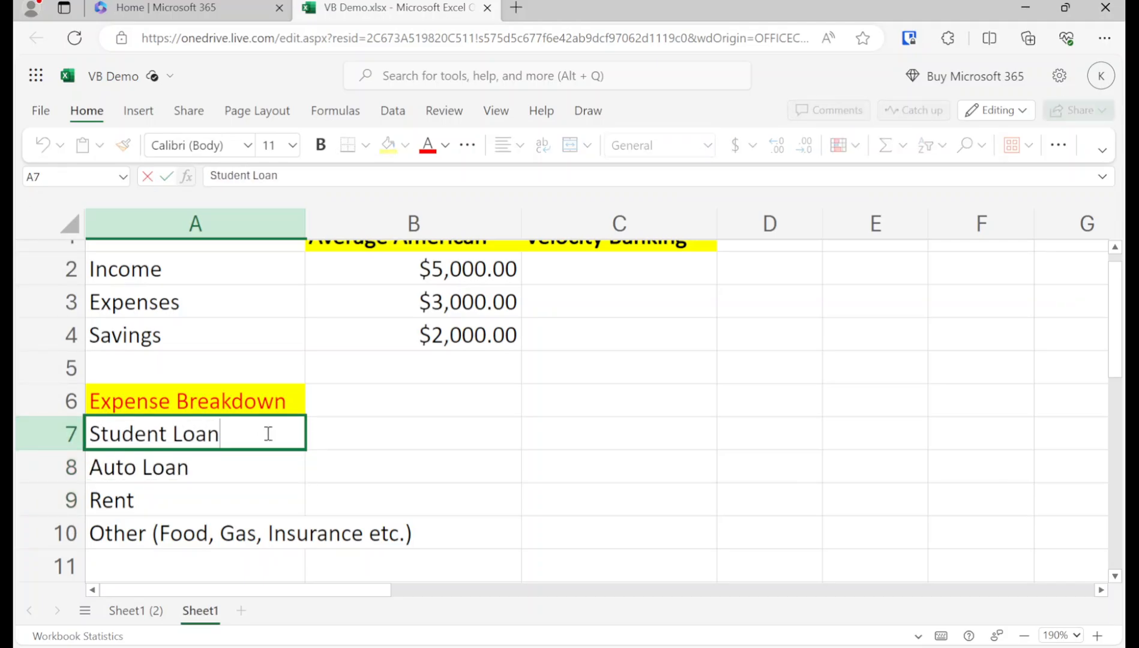
text((1)
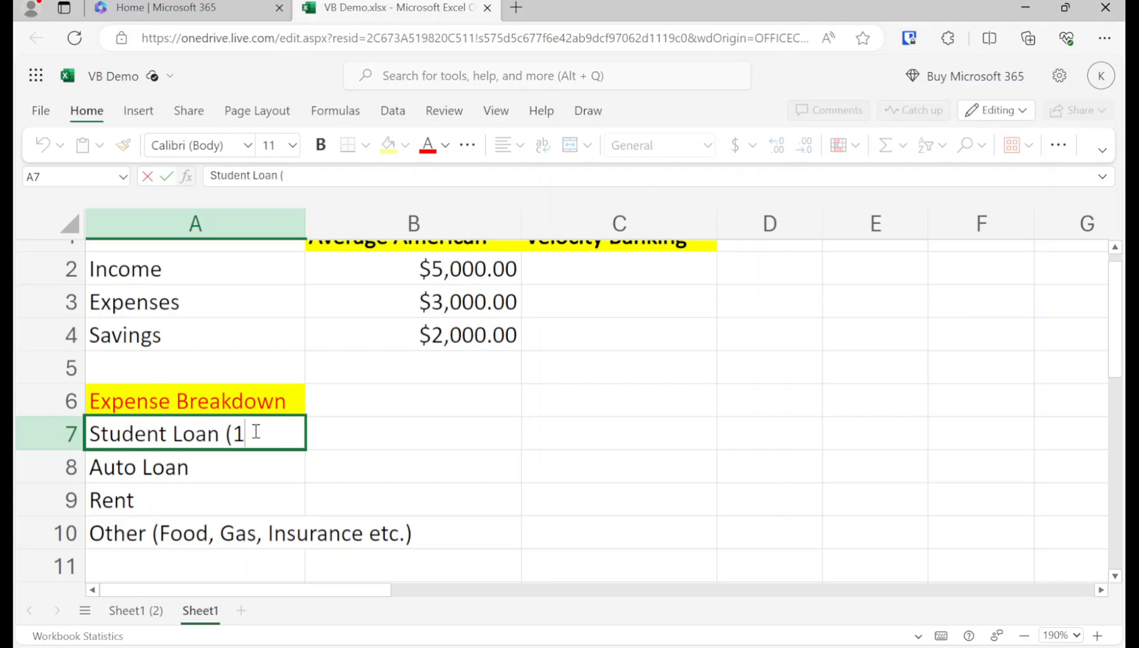
text(4)
key(BackSpace)
key(BackSpace)
text(10k,)
text(6%)
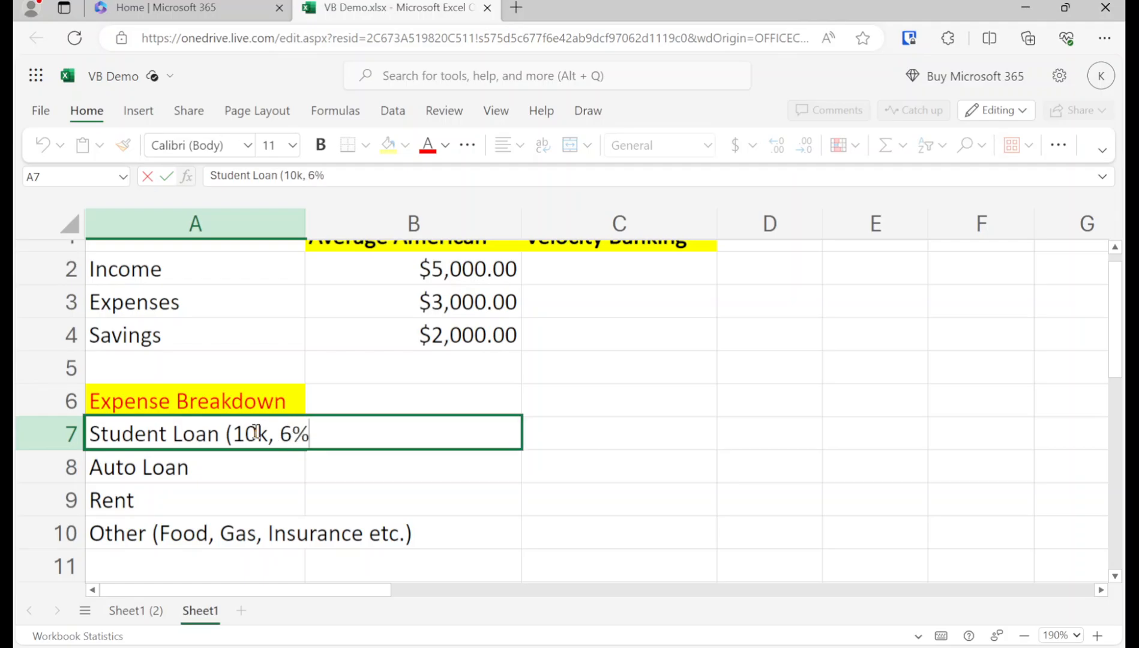
text())
key(Return)
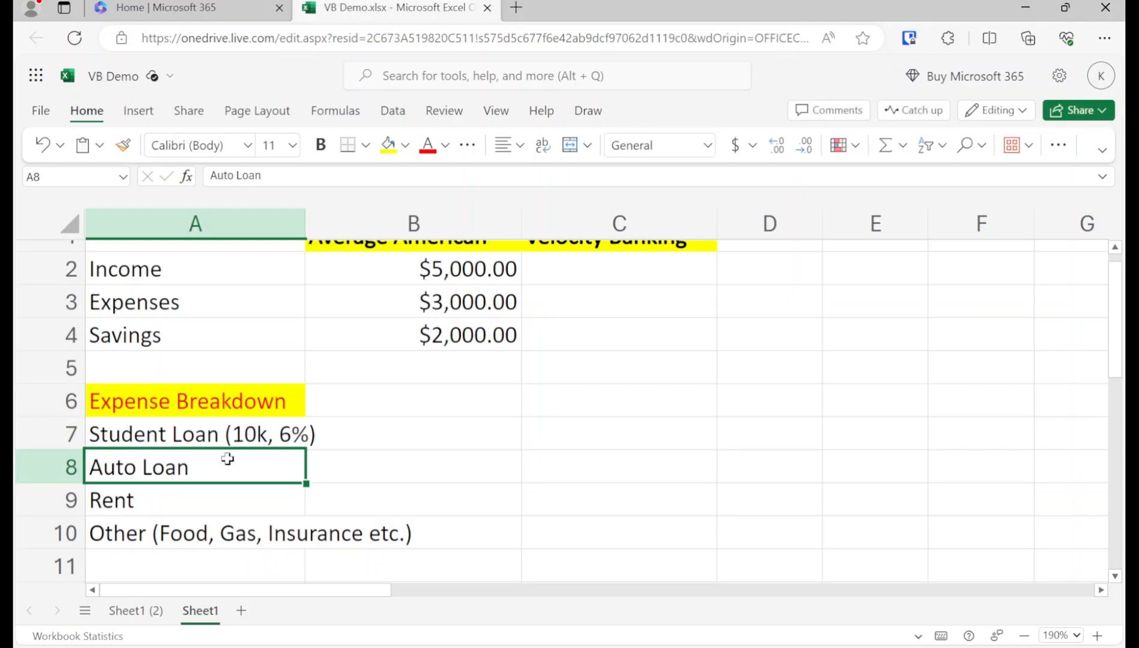
Extend the Auto Loan label in A8 to read Auto Loan (13k, 6%)
double_click(225, 461)
text((14)
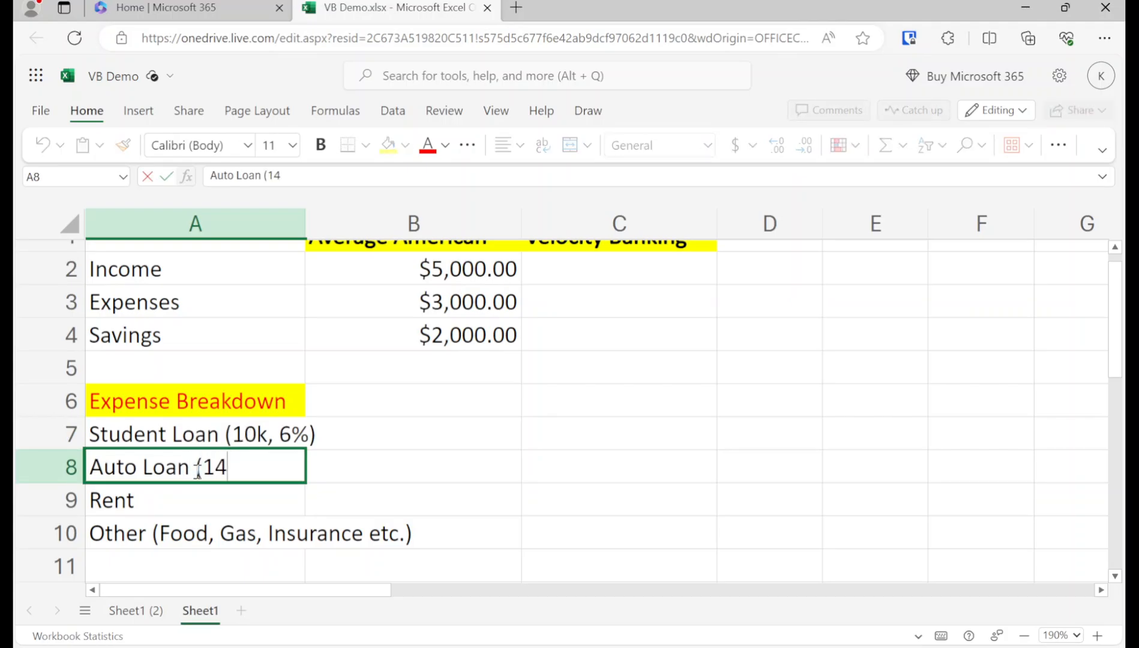
key(BackSpace)
text(3k, 65)
key(BackSpace)
text(%))
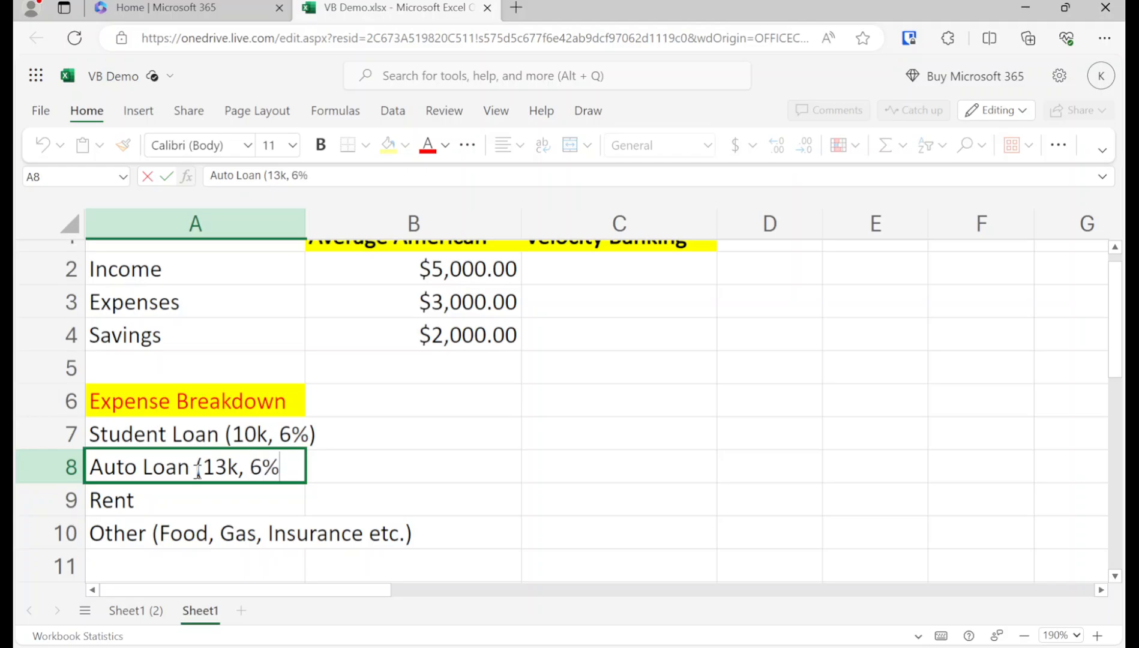
key(Return)
Widen column A so the Student Loan (10k, 6%) label fits inside it
key(Up)
key(Up)
key(Right)
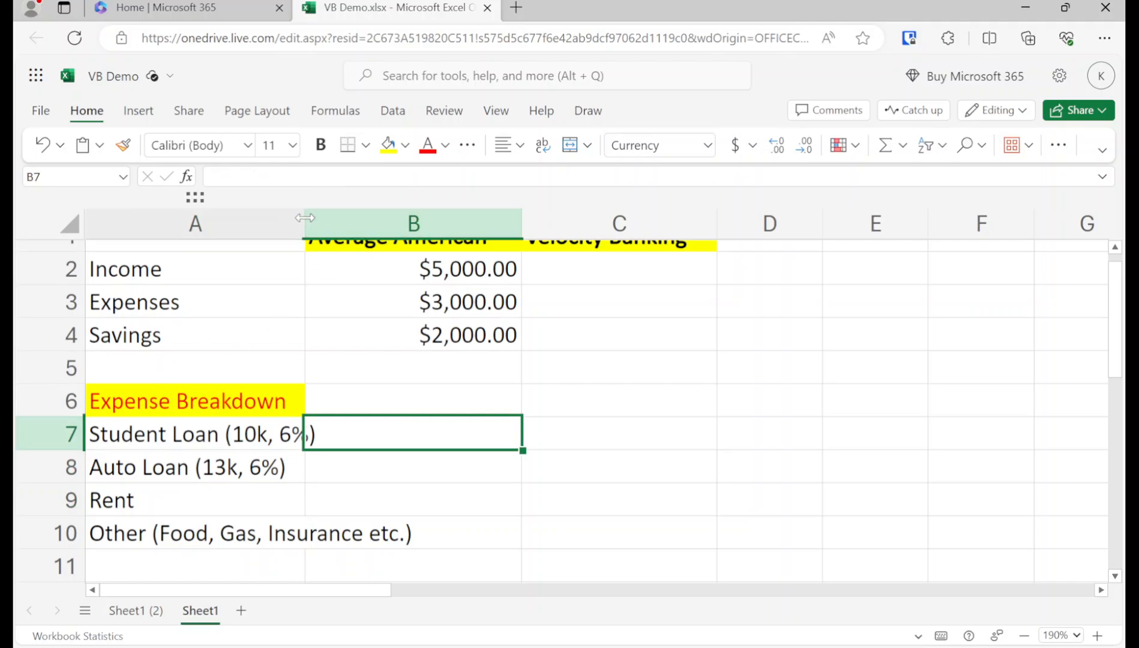
drag(305, 224, 340, 223)
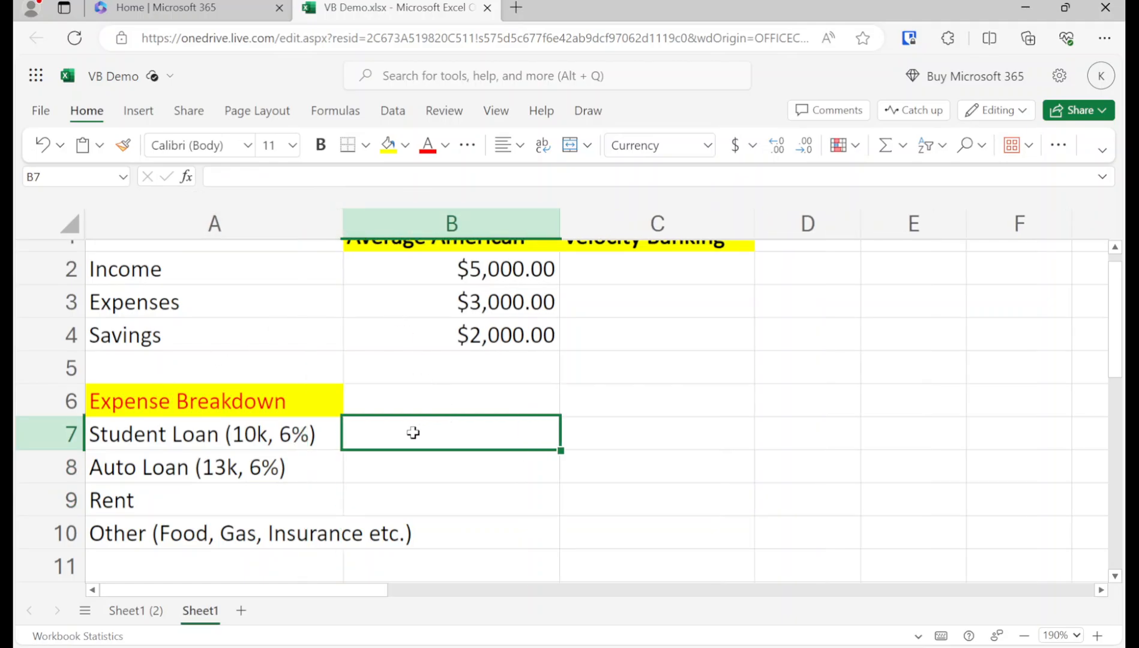
Enter the Average American expense amounts: 400 for Student Loan in B7, 600 for Auto Loan in B8 and 1000 for Rent in B9
click(385, 470)
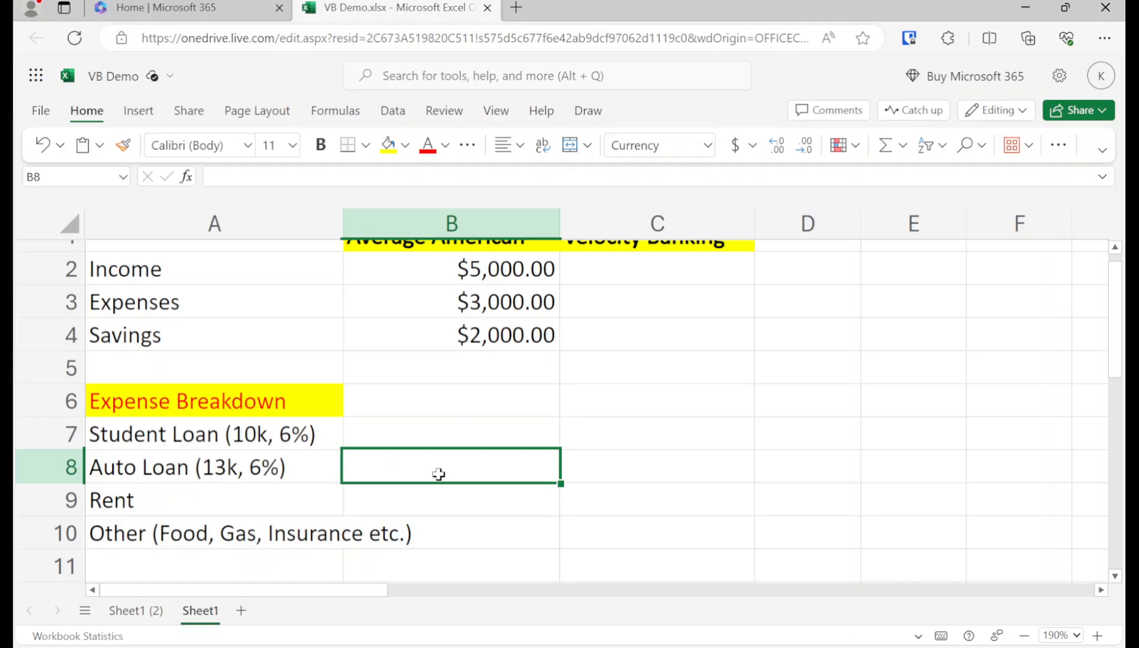
text(600)
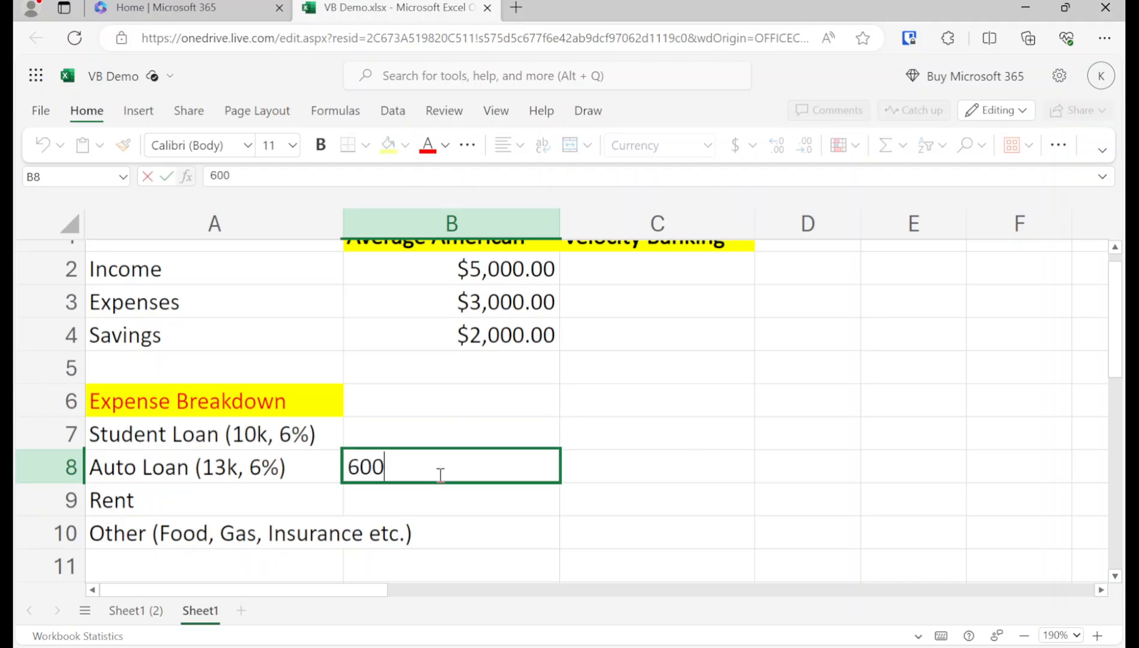
key(Return)
key(Up)
key(Up)
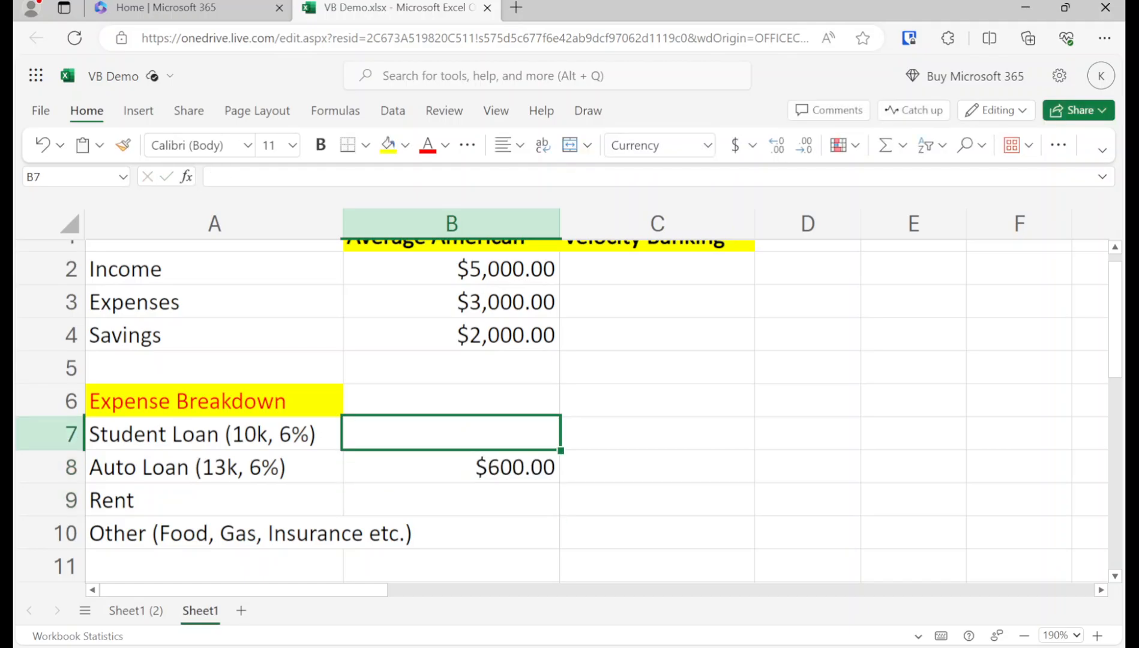
text(4000)
key(BackSpace)
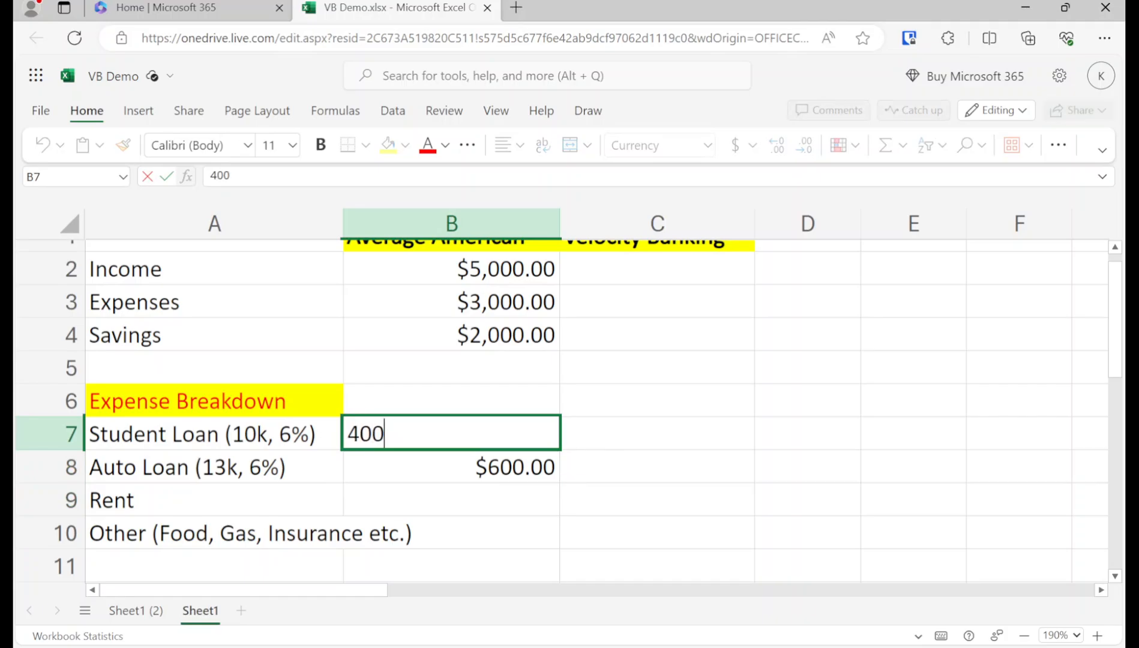
key(Return)
key(Return)
text(1000)
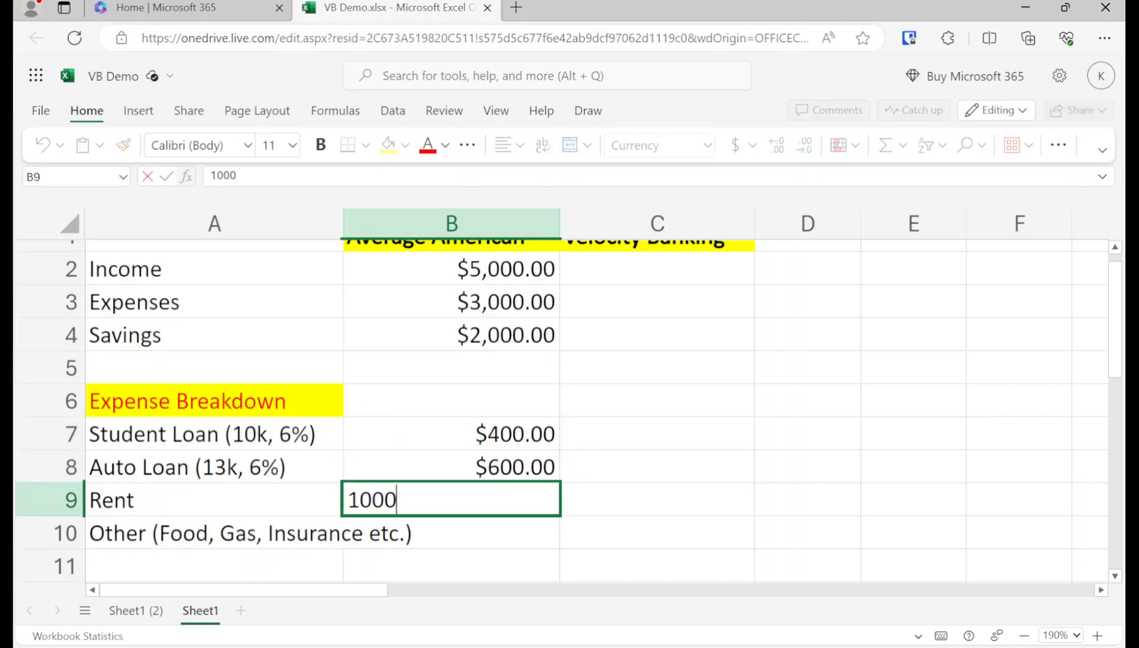
key(Return)
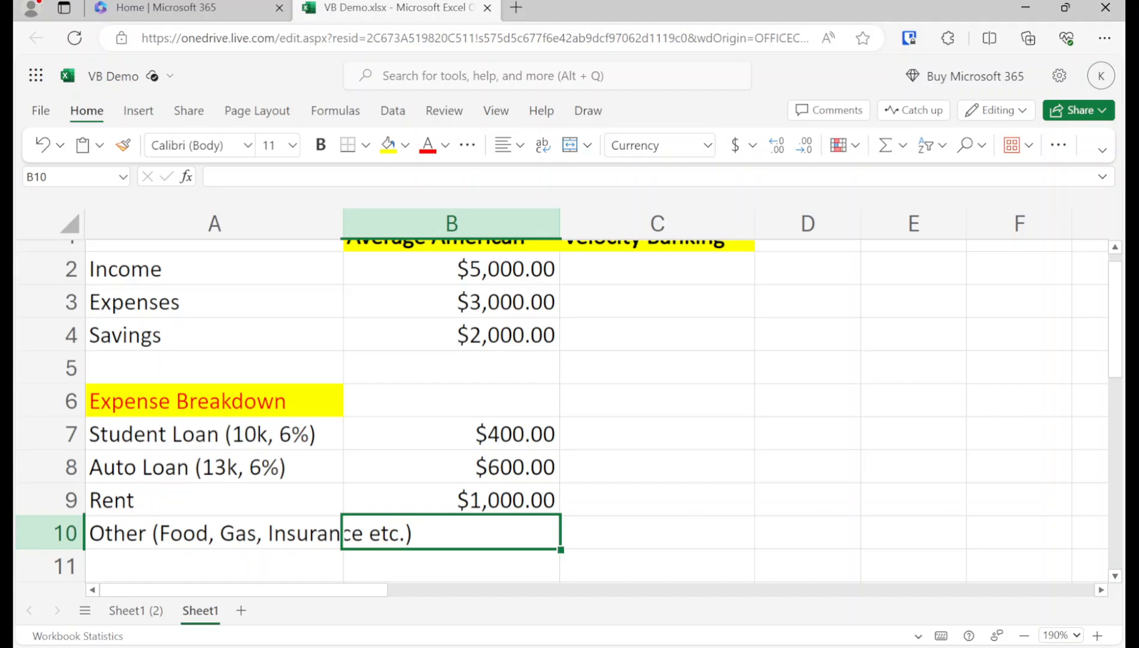
Widen column A to fit the Other (Food, Gas, Insurance etc.) label and enter 1000 for it in B10
drag(343, 223, 488, 228)
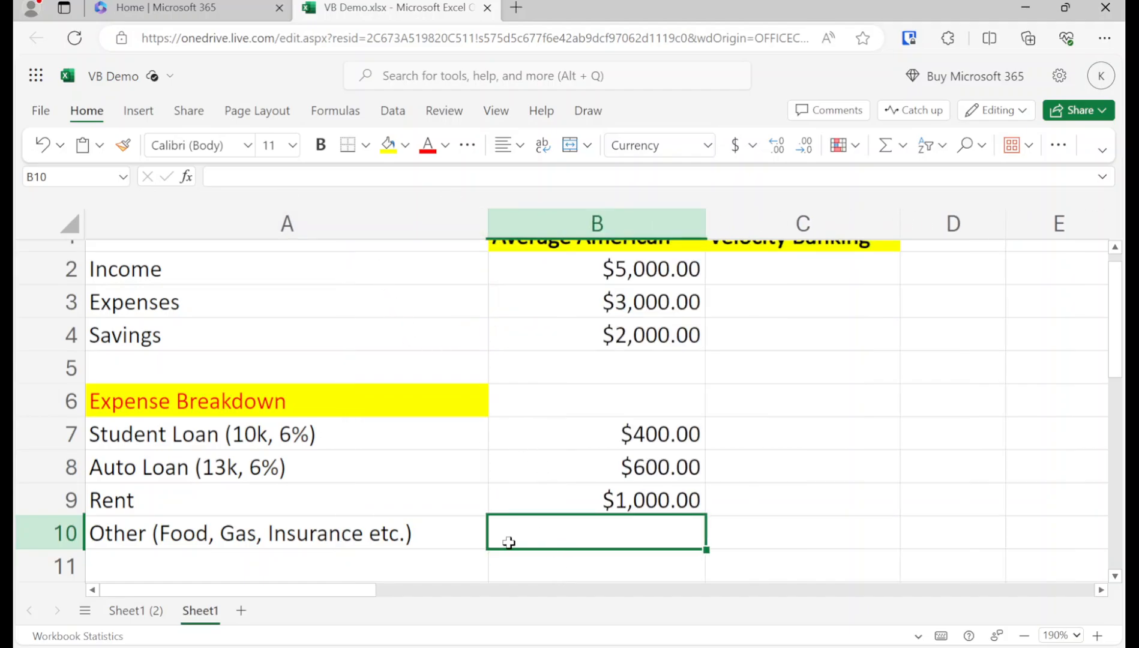
text(1000)
key(Return)
Select the expense amounts in B7:B10 to check their sum
key(Up)
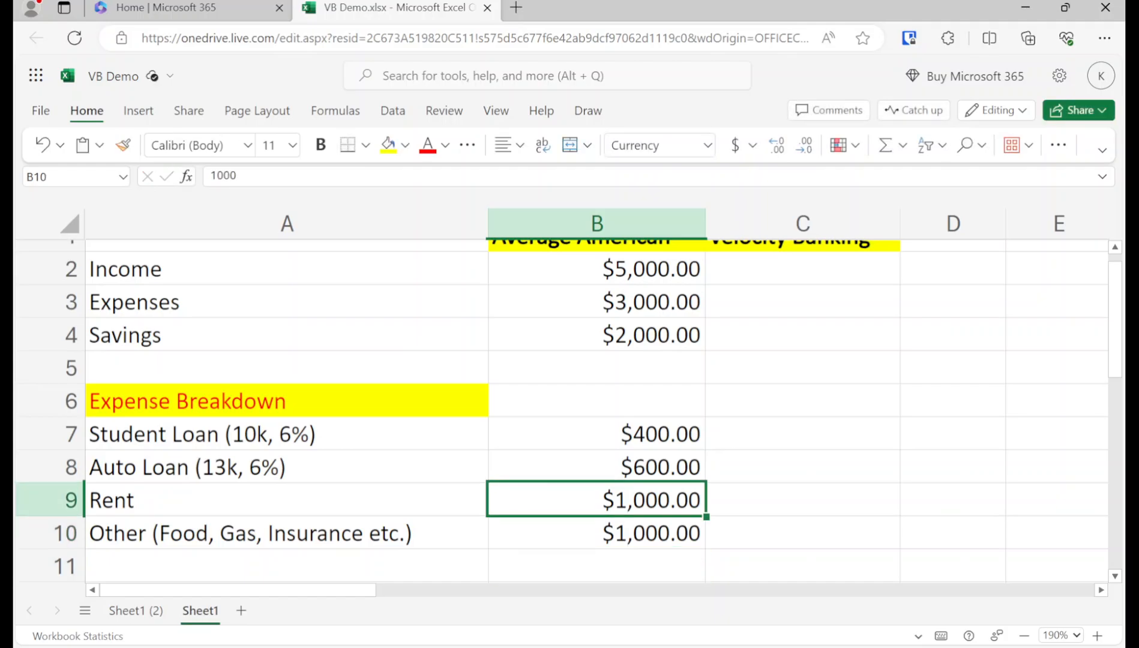
key(Down)
key(shift+Up)
key(shift+Up)
key(shift+Up)
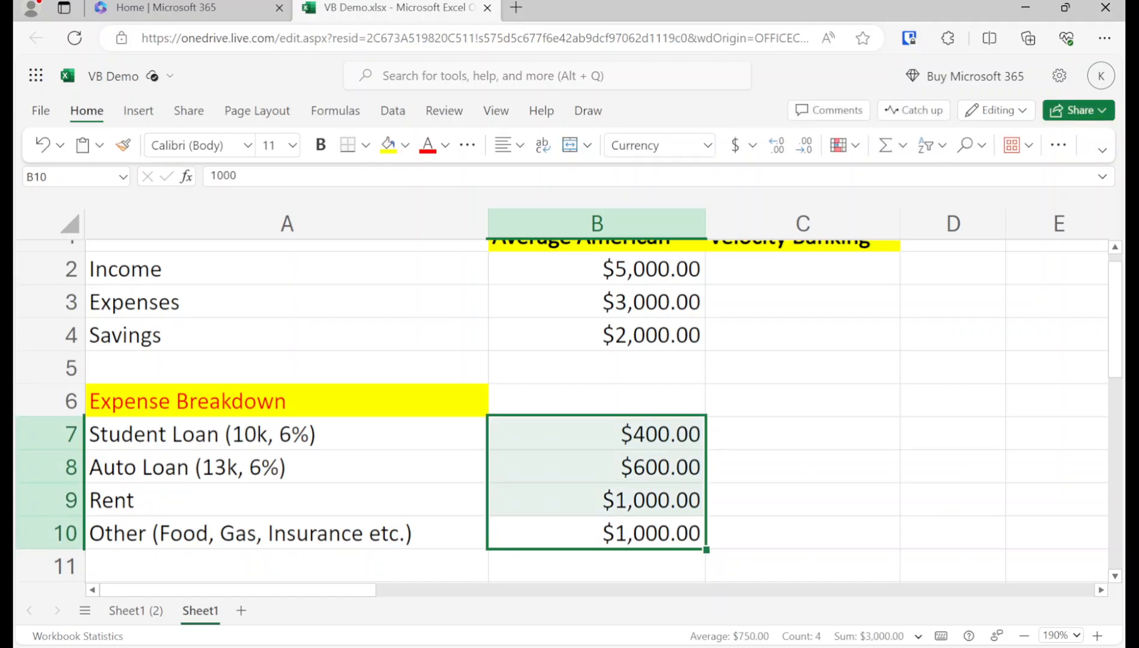
Replace the Average American Expenses amount in B3 with the formula =sum(b7:b10)
key(Up)
key(Up)
key(Up)
key(Up)
key(Up)
key(Up)
key(Up)
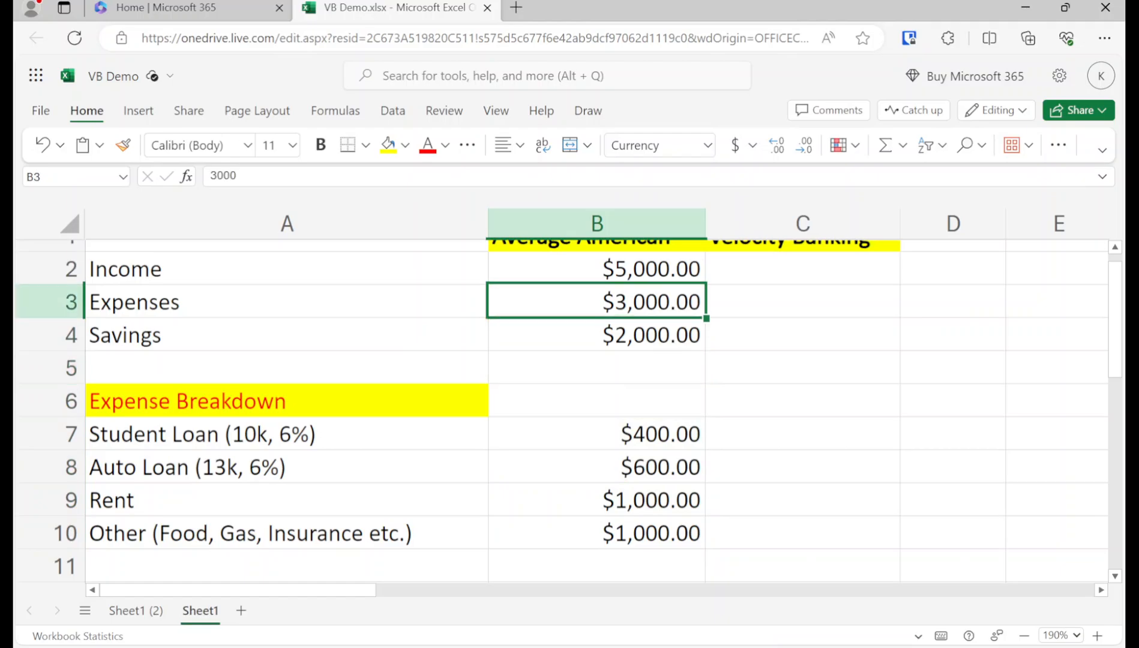
key(Up)
key(Up)
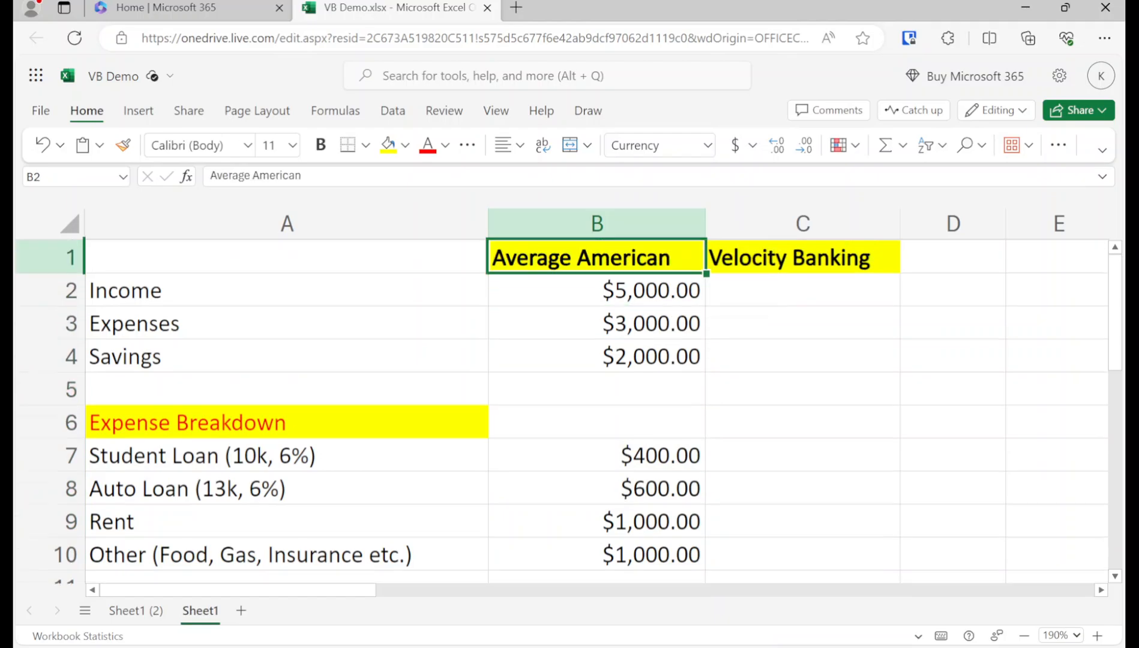
key(Down)
key(Down)
key(Delete)
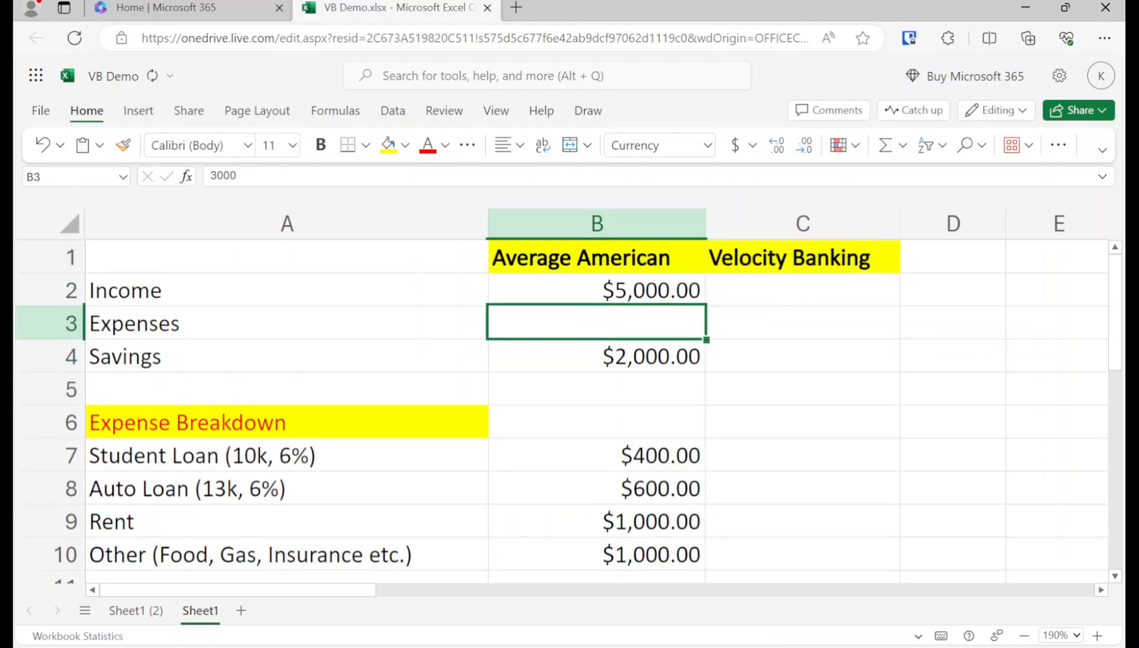
text(=sum()
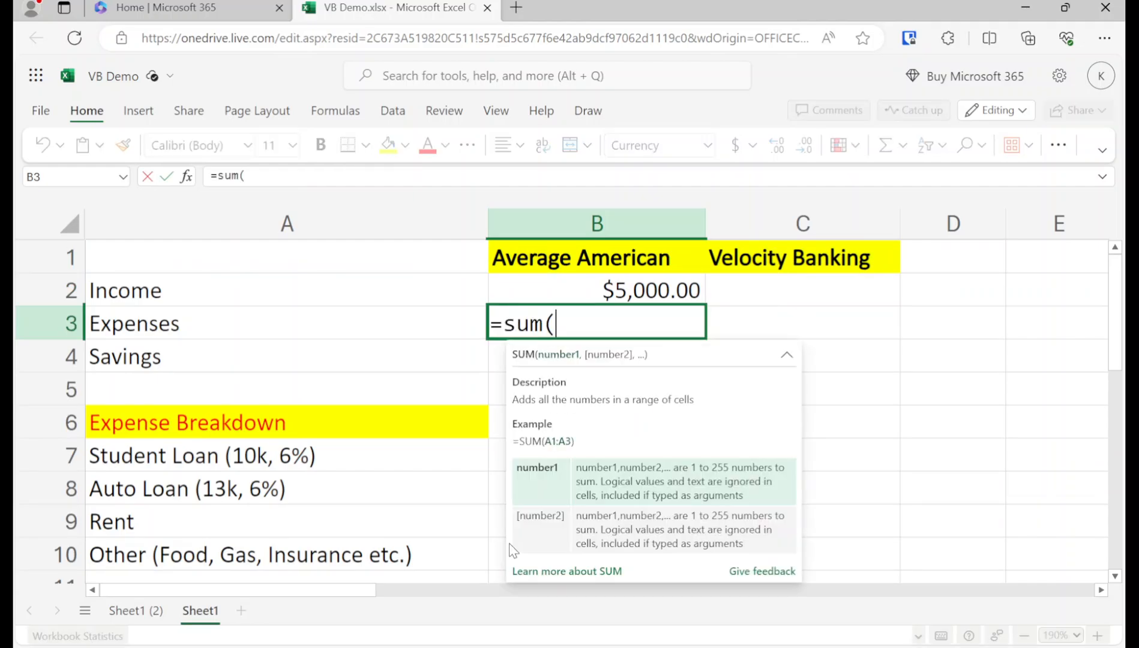
text(b&)
key(BackSpace)
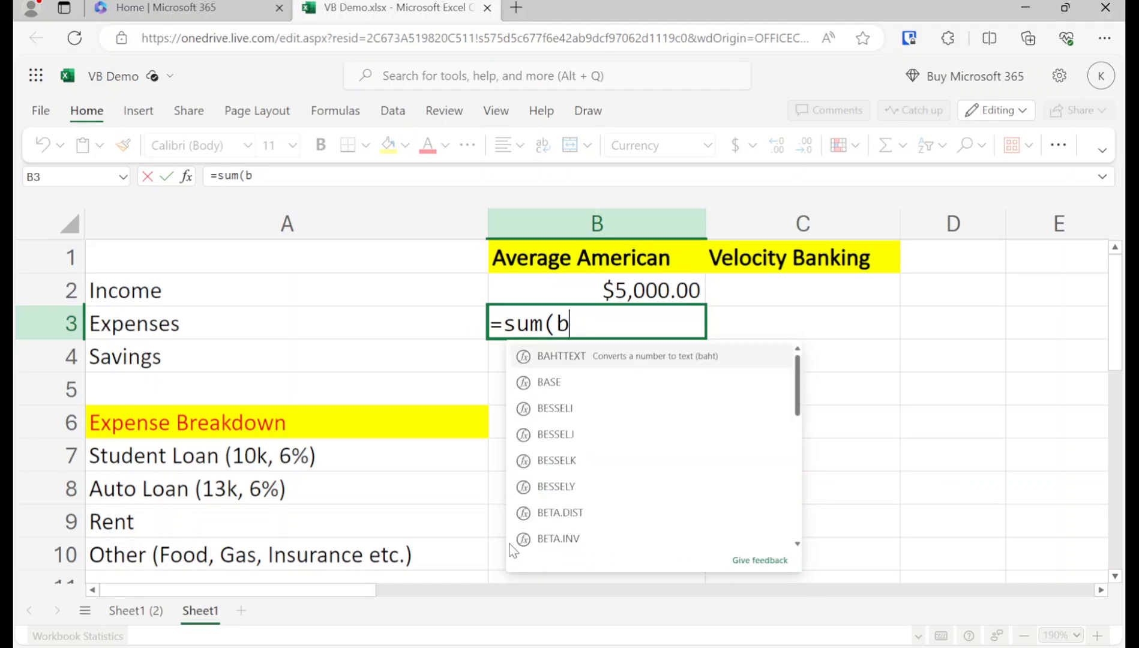
text(7:b)
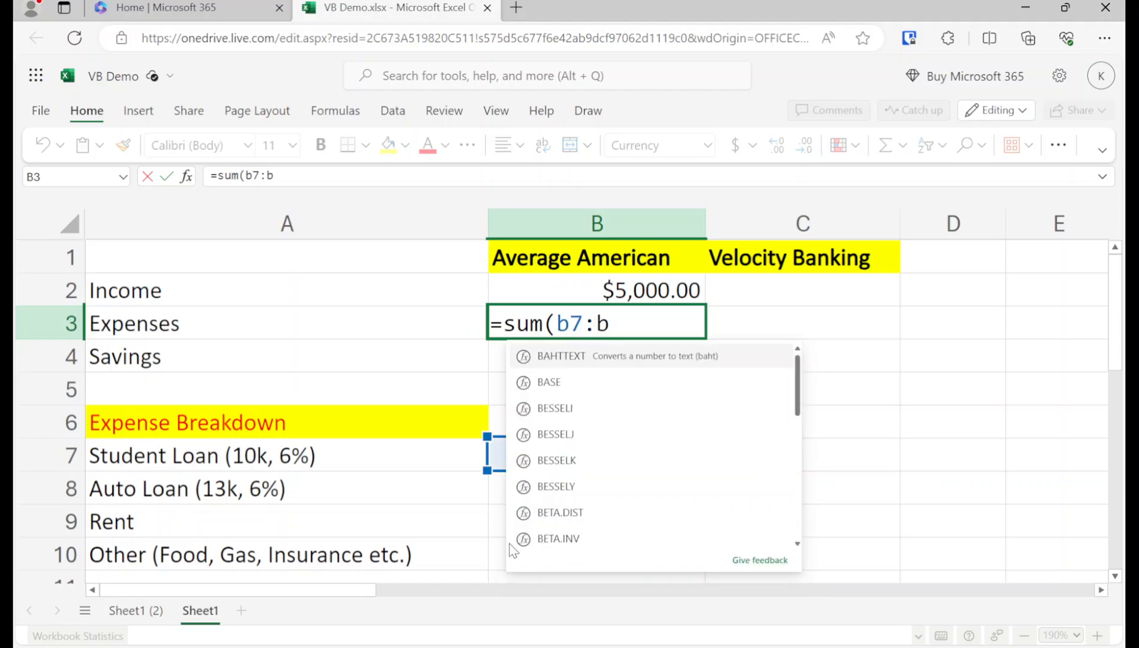
text(10).)
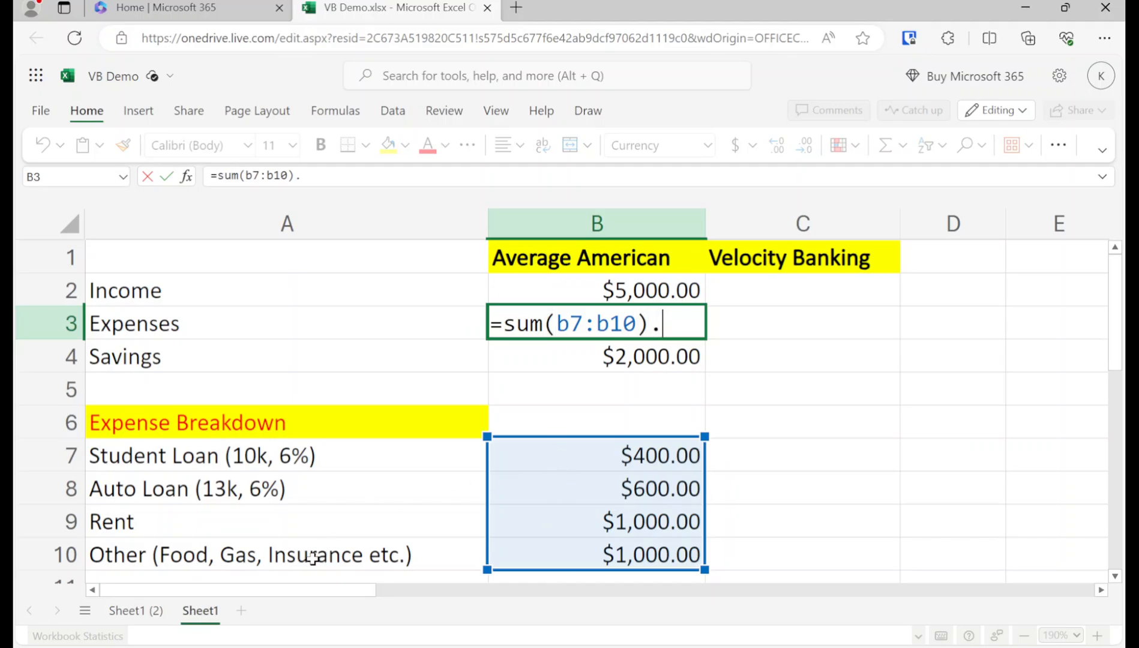
key(Return)
key(Right)
key(Right)
key(Right)
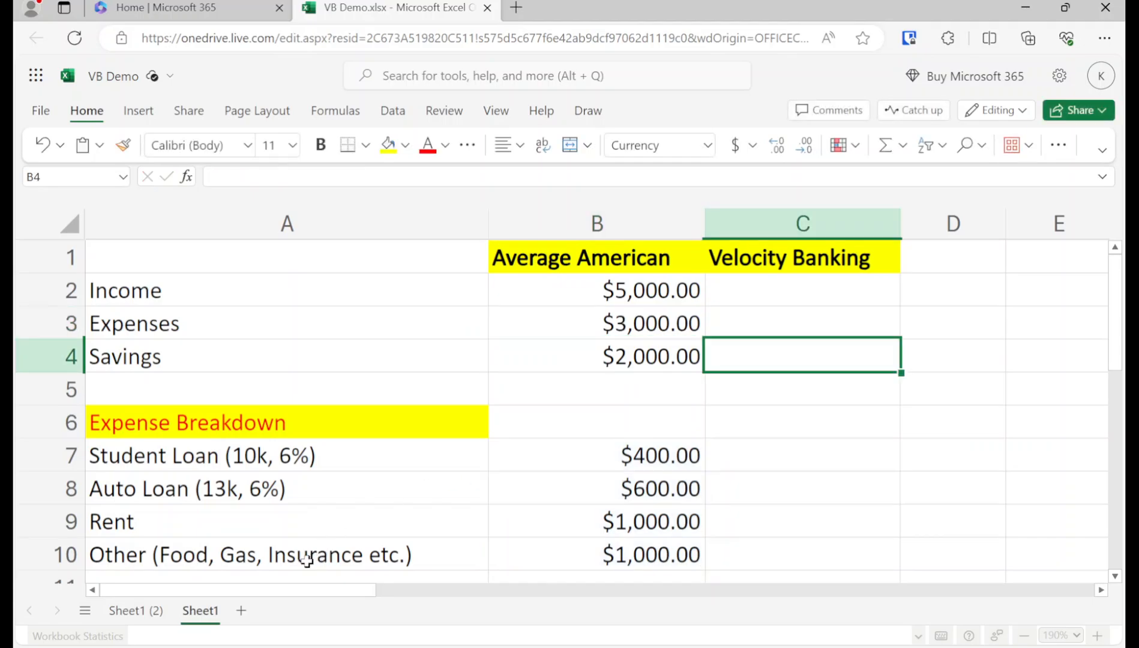
key(Left)
key(Left)
key(Left)
key(Left)
key(Down)
key(Down)
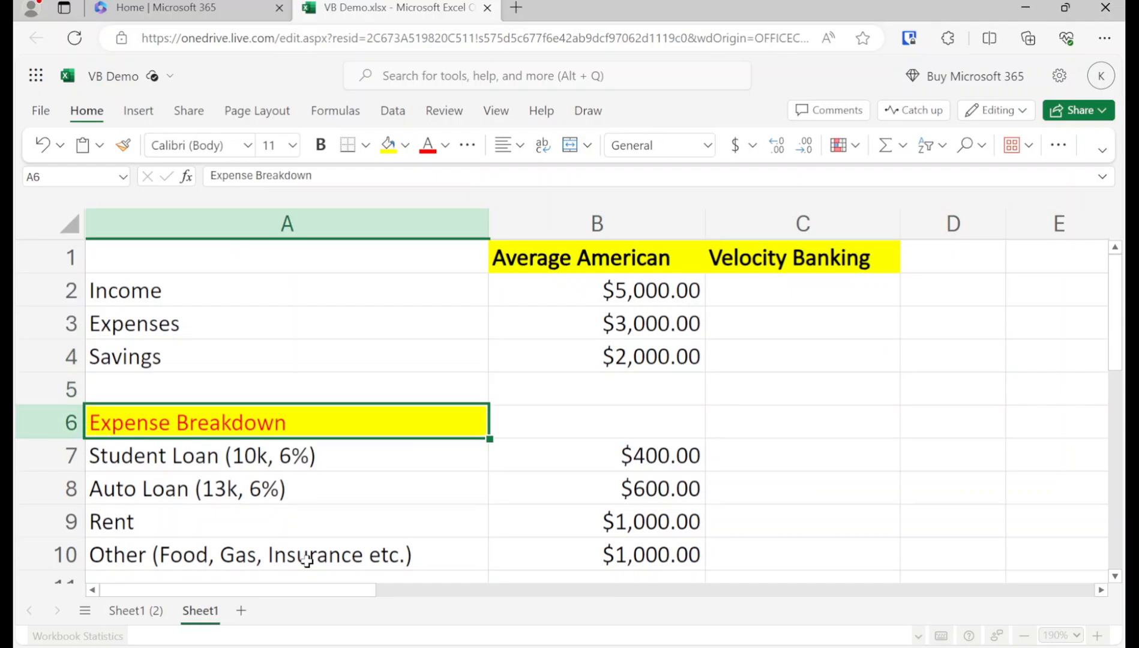
key(ctrl+Down)
key(Up)
key(ctrl+Up)
Copy the Average American income from B2 into C2 of the Velocity Banking column
key(ctrl+Home)
key(Right)
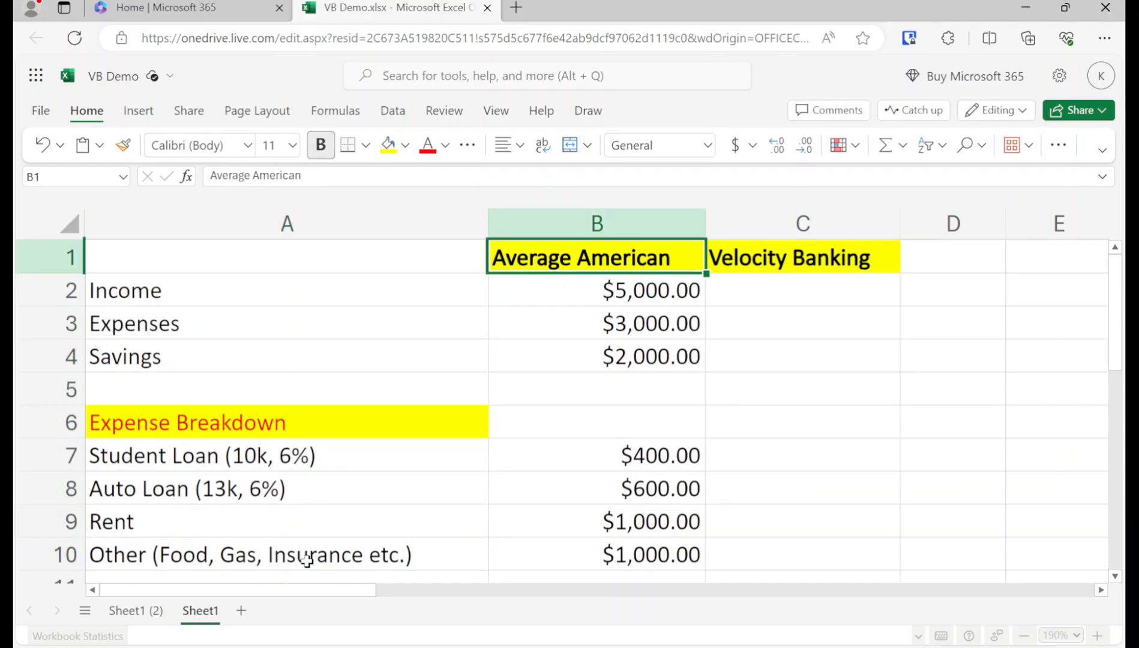
key(Down)
key(ctrl+c)
key(Right)
key(ctrl+v)
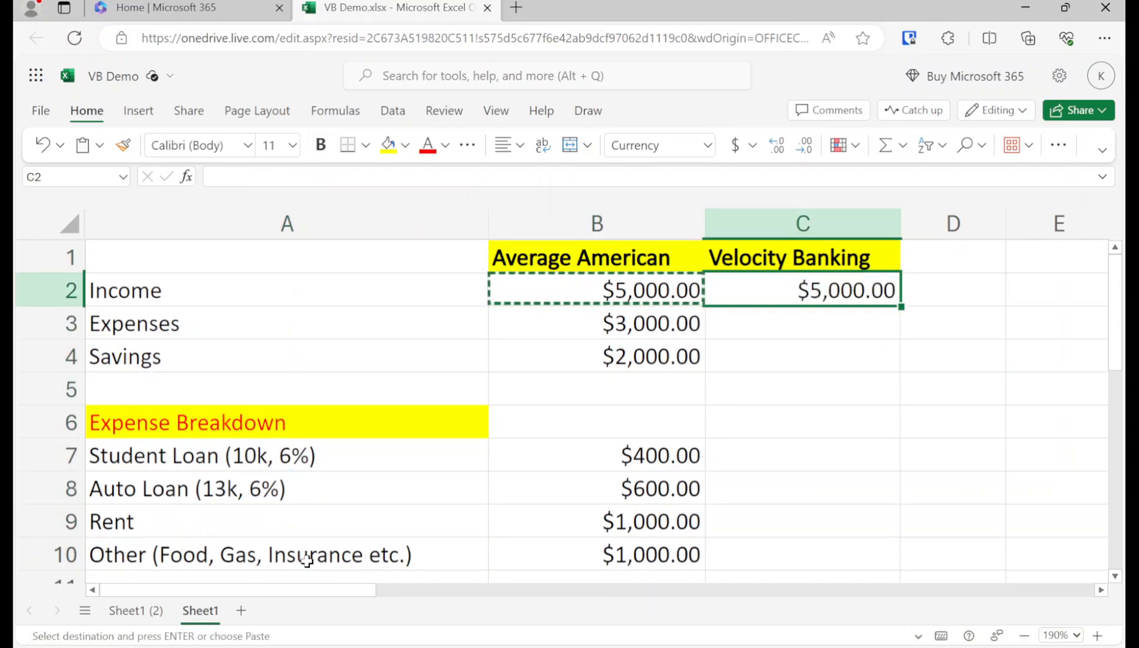
Enter 0 as the Velocity Banking savings in C4
key(Left)
key(Down)
key(Down)
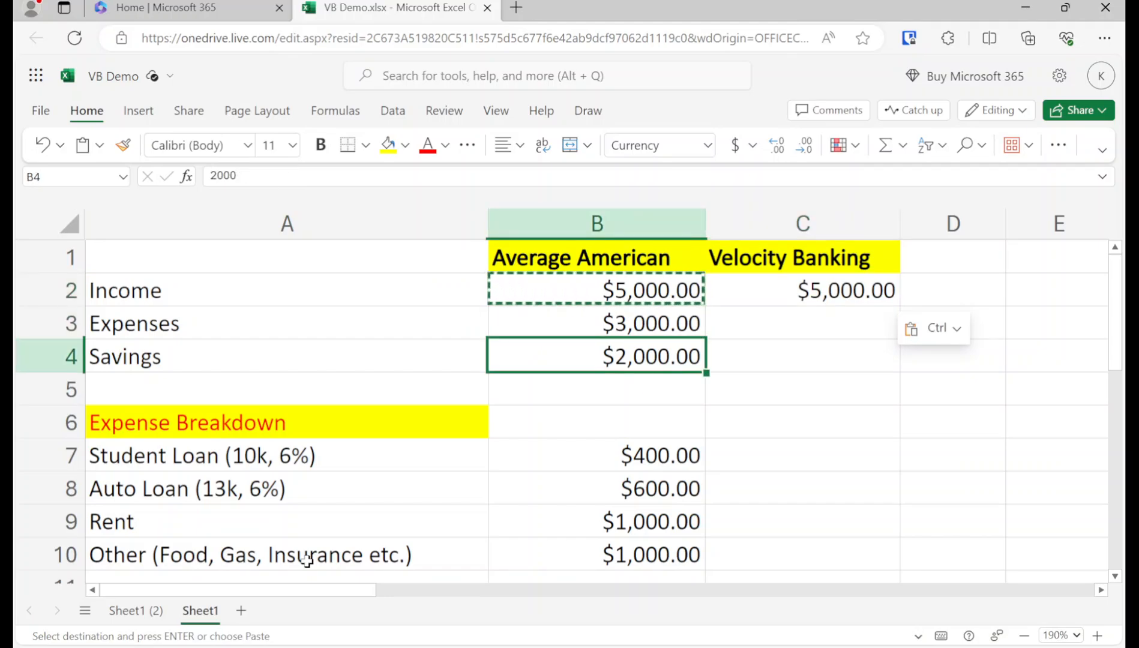
key(Right)
text(0)
key(Return)
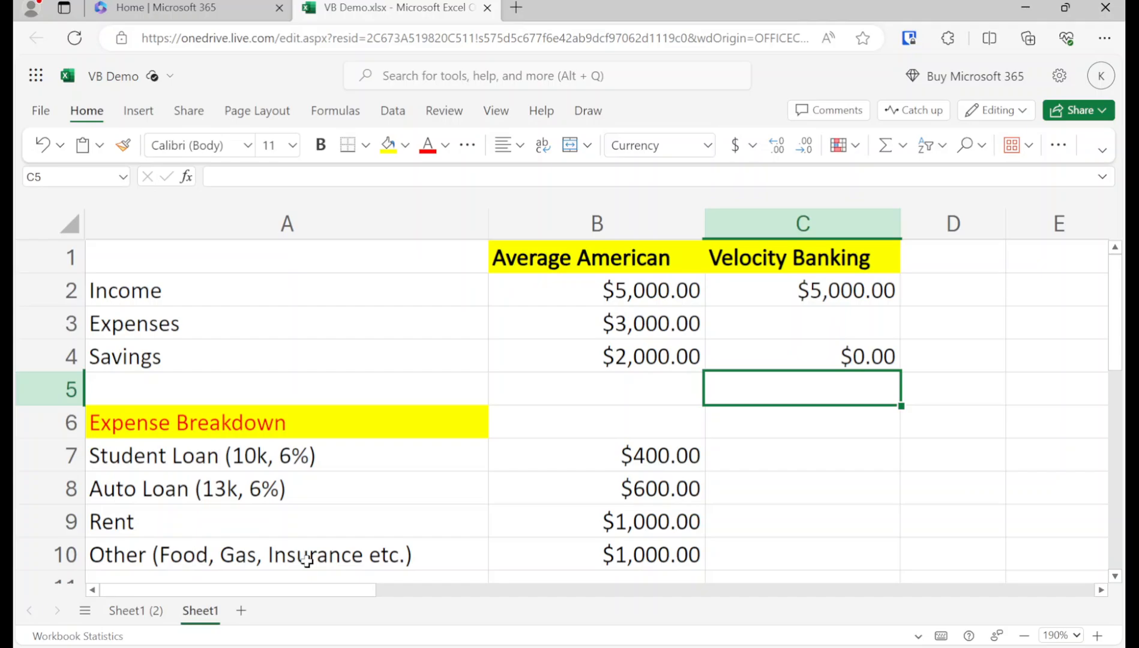
Enter the heading Interest Rate in cell F1
key(Down)
key(Down)
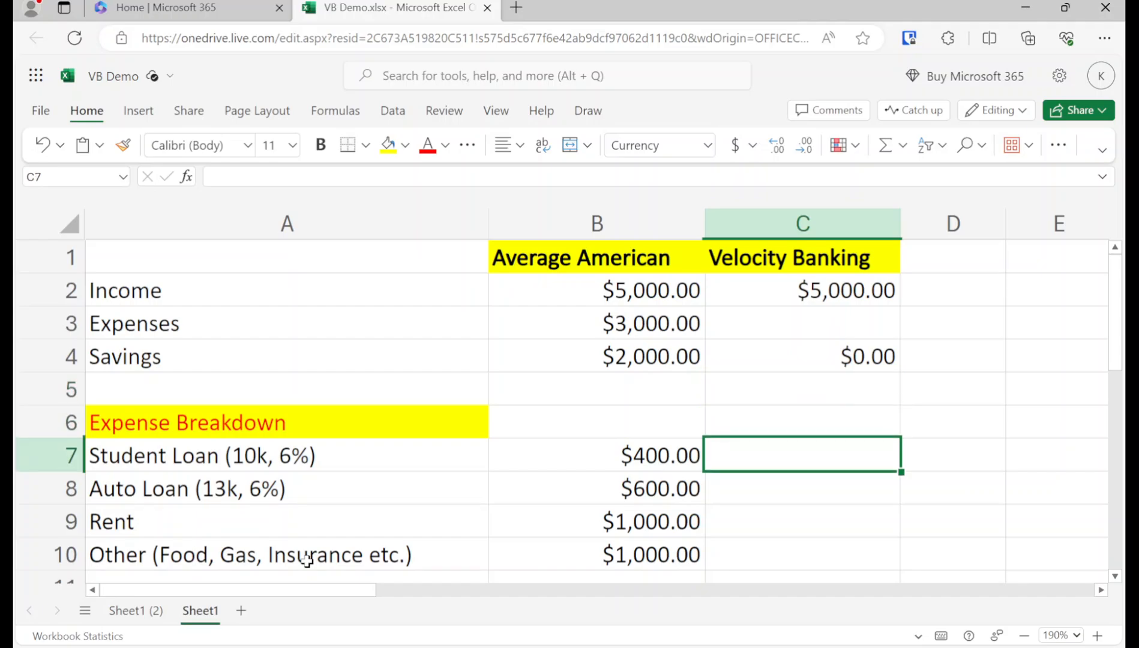
key(Up)
key(Right)
key(Up)
key(Right)
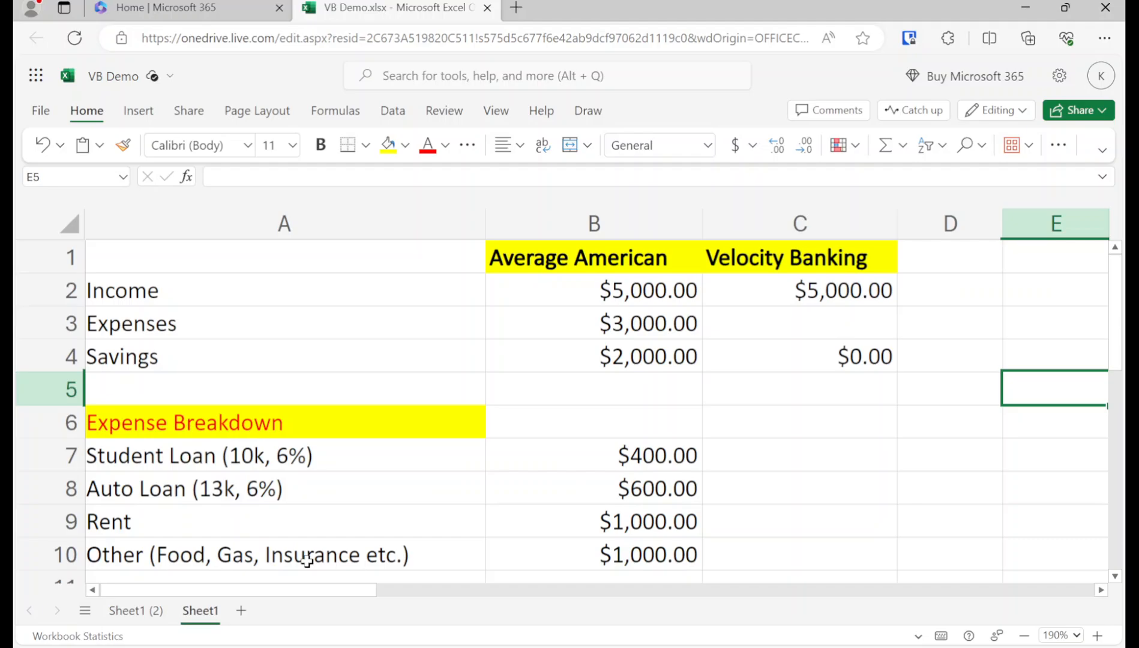
key(Right)
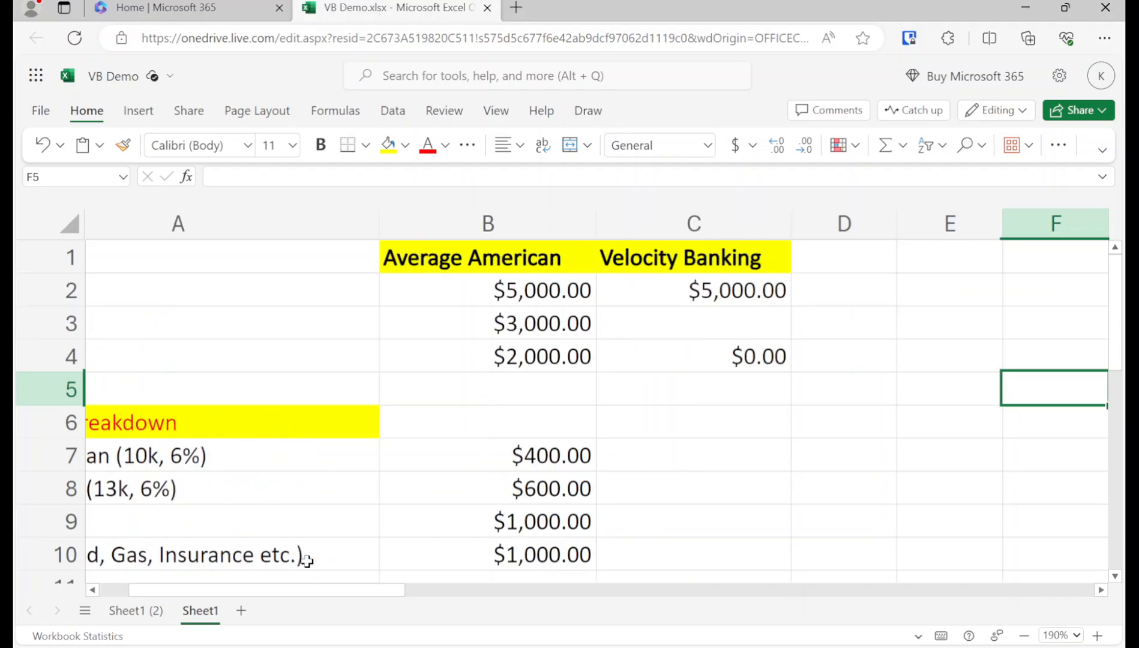
key(Up)
key(Up)
key(Up)
key(Up)
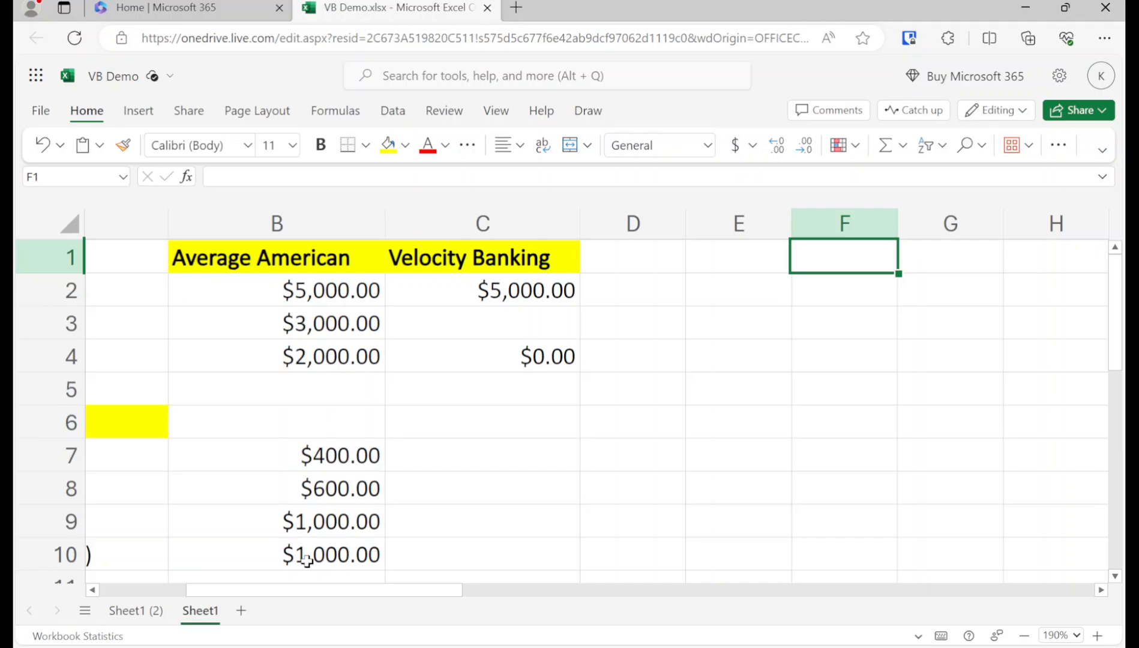
text(Interest Rate)
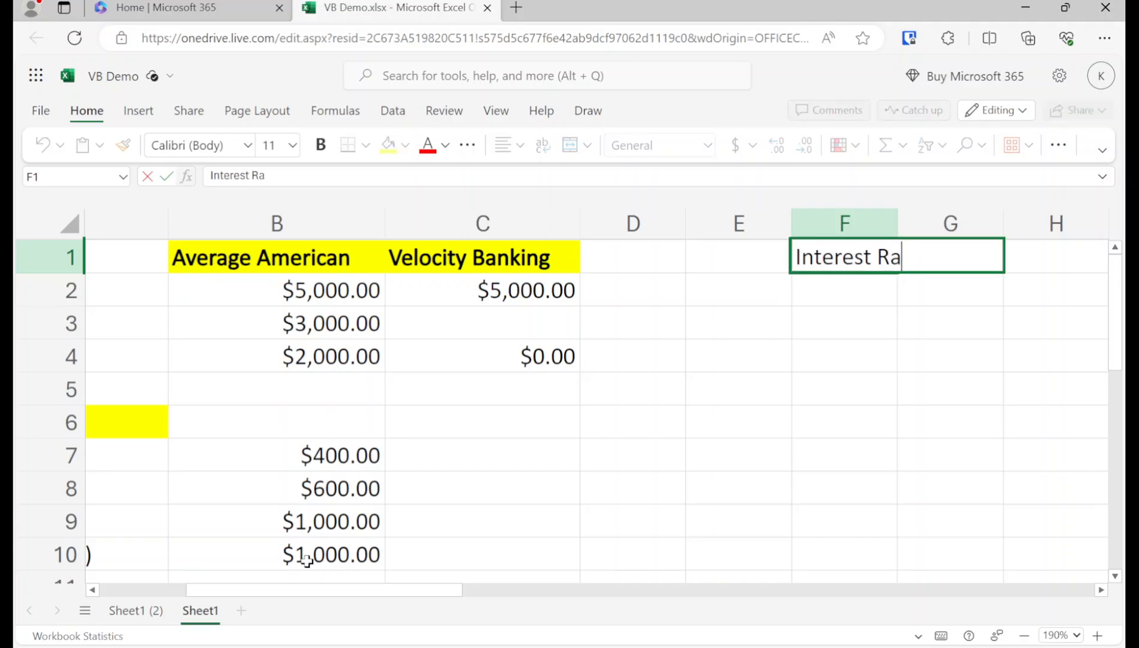
key(Return)
Widen column F to fit its Interest Rate heading
key(Up)
key(Right)
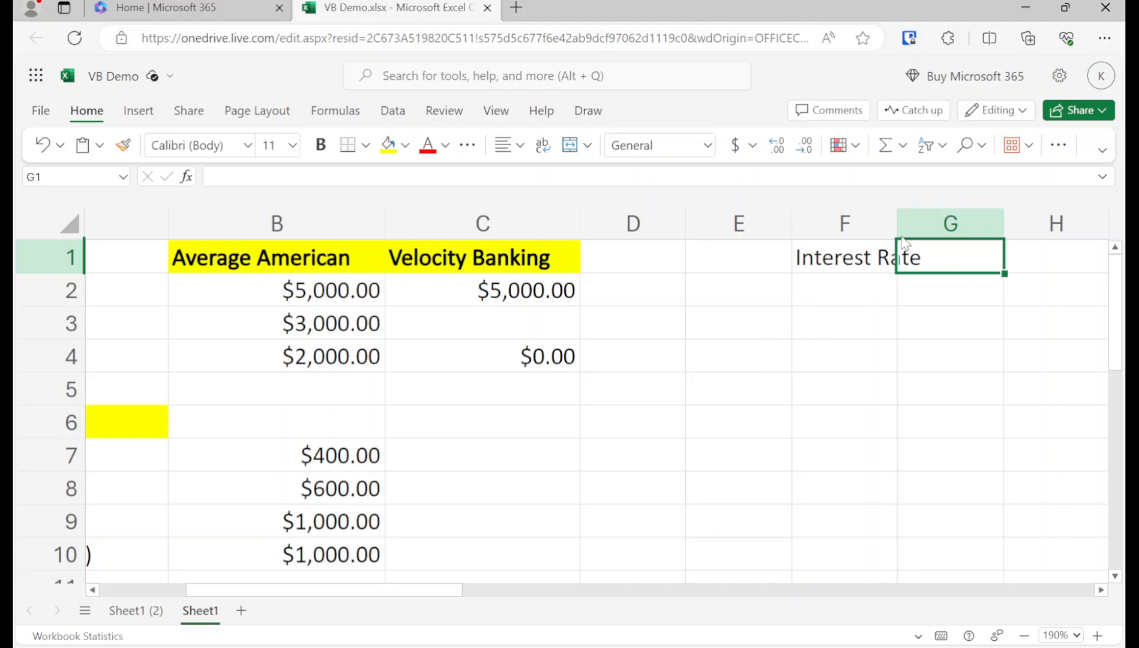
drag(897, 219, 955, 219)
click(905, 286)
click(870, 255)
Enter the headings Credit Limit in G1 and Balance in H1
click(995, 252)
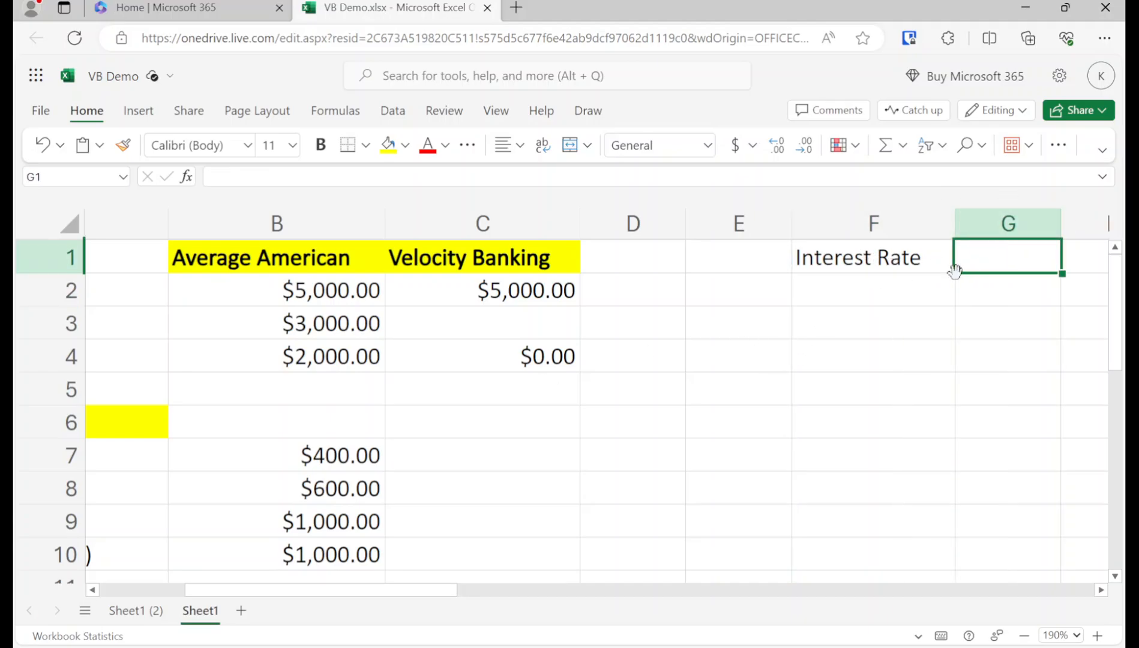
text(Credit Limit)
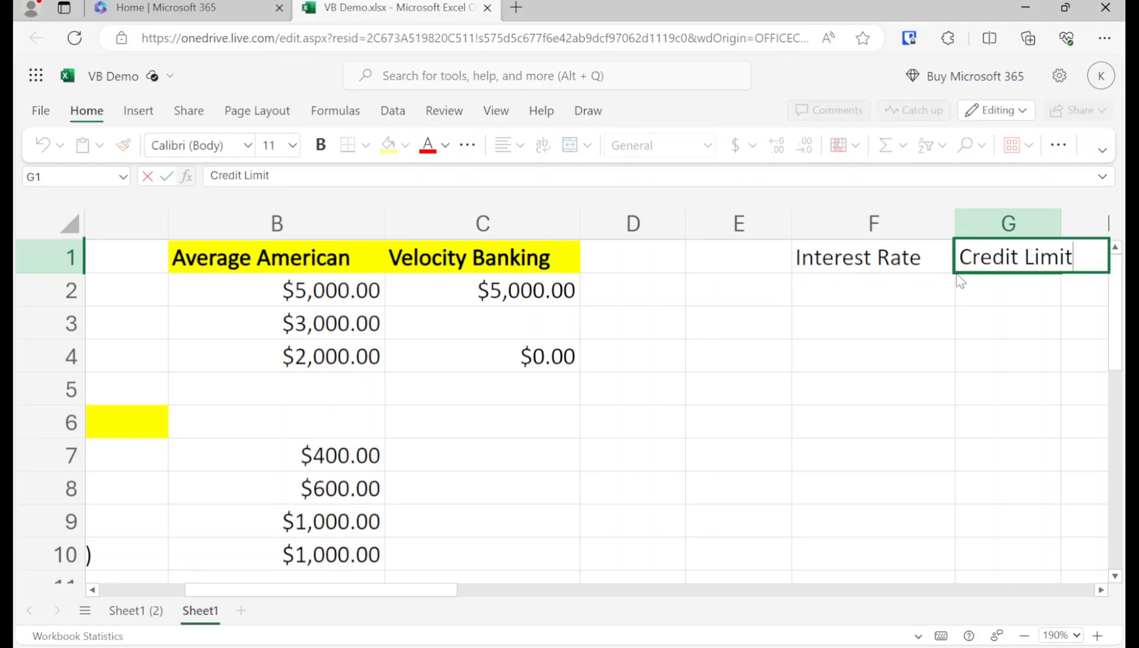
key(Return)
key(Up)
key(Right)
key(Right)
key(Left)
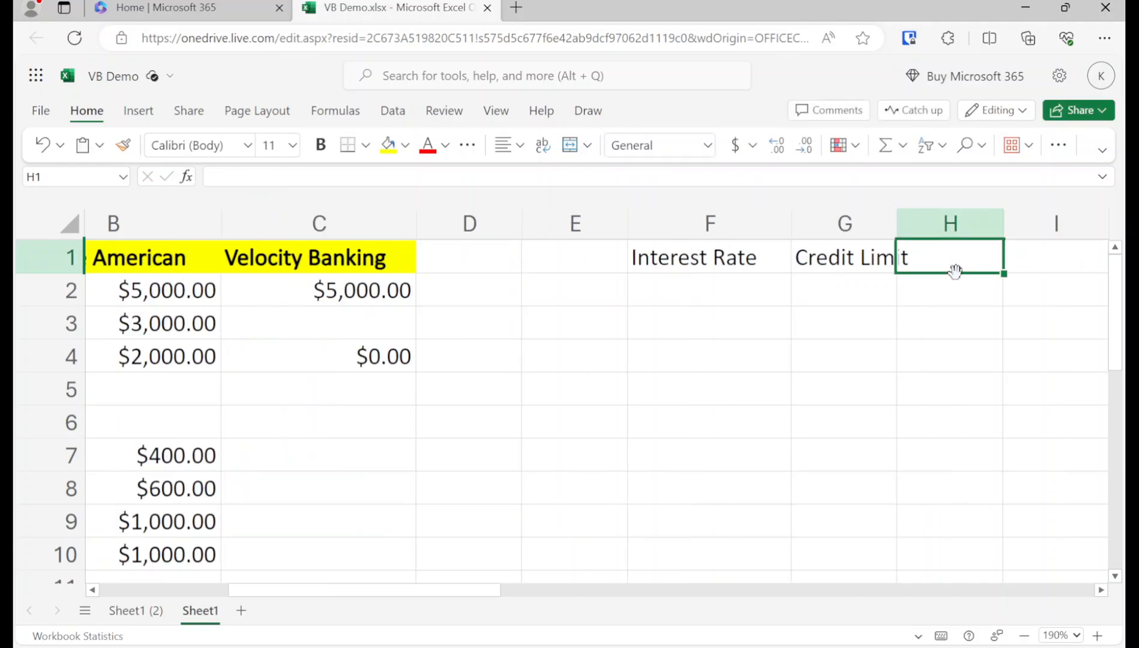
text(Balance)
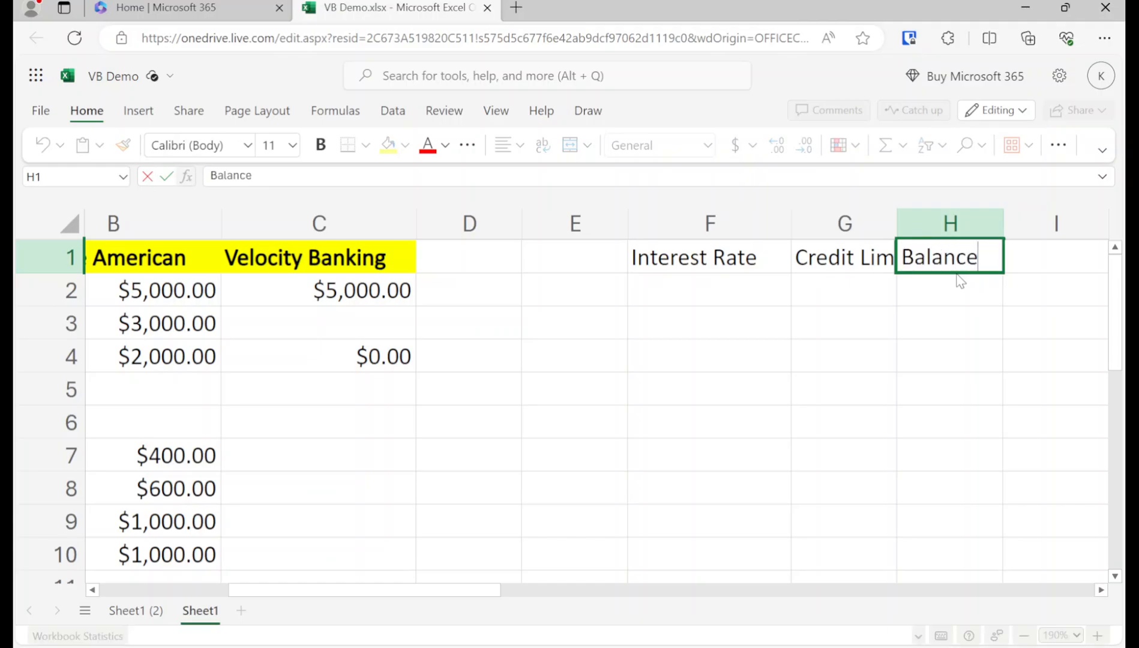
key(Return)
Enter the headings Interest in I1 and Month in J1
key(Up)
key(Right)
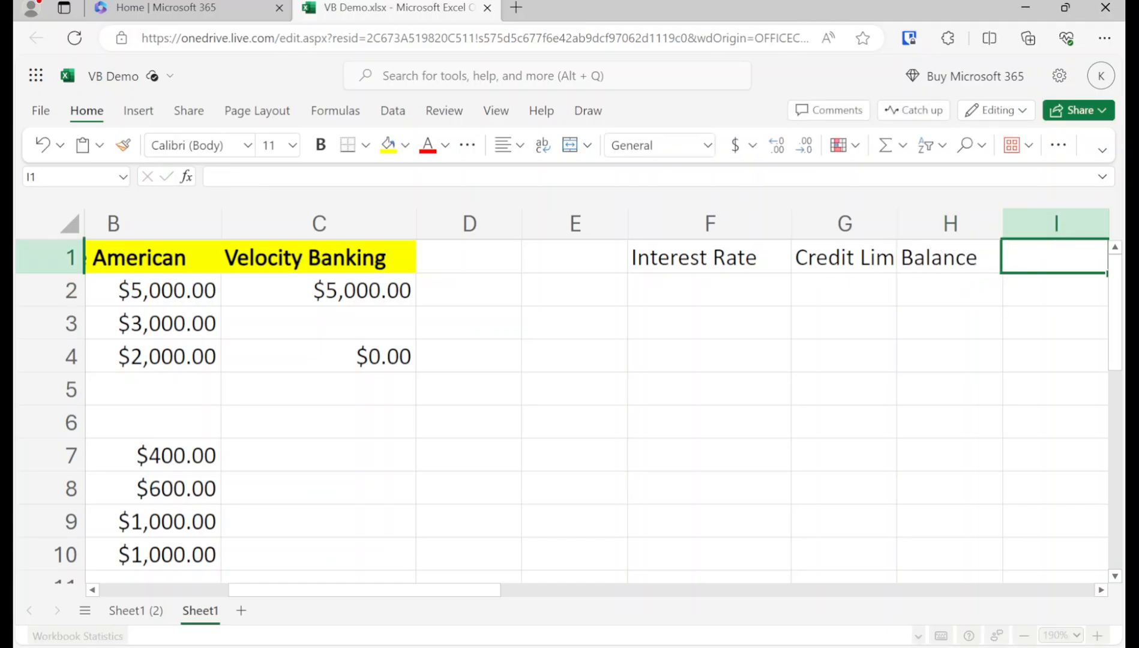
text(Interest)
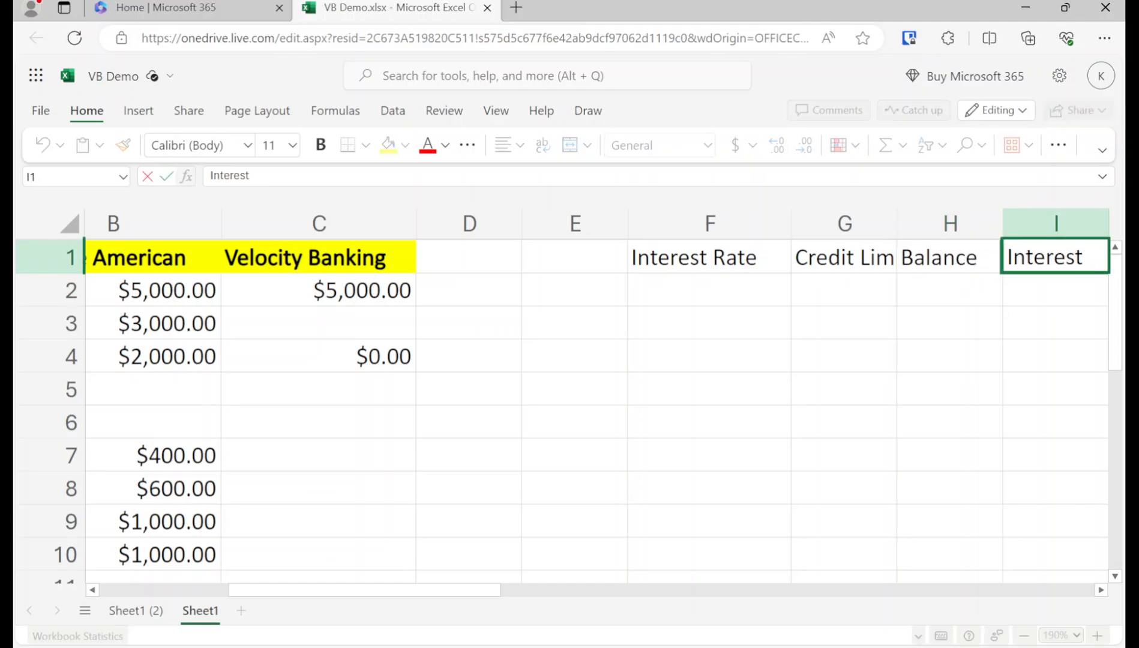
key(Tab)
text(Month)
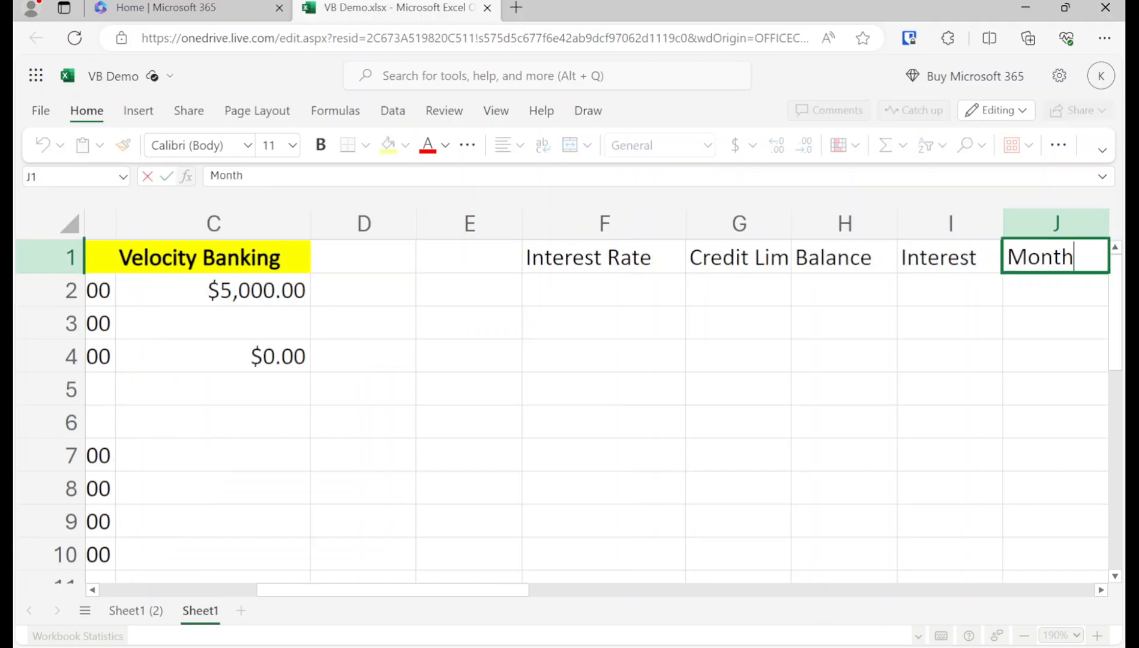
key(Return)
Widen column G to fit its Credit Limit heading, and format the headings in F1:J1 as bold with a yellow fill
click(955, 270)
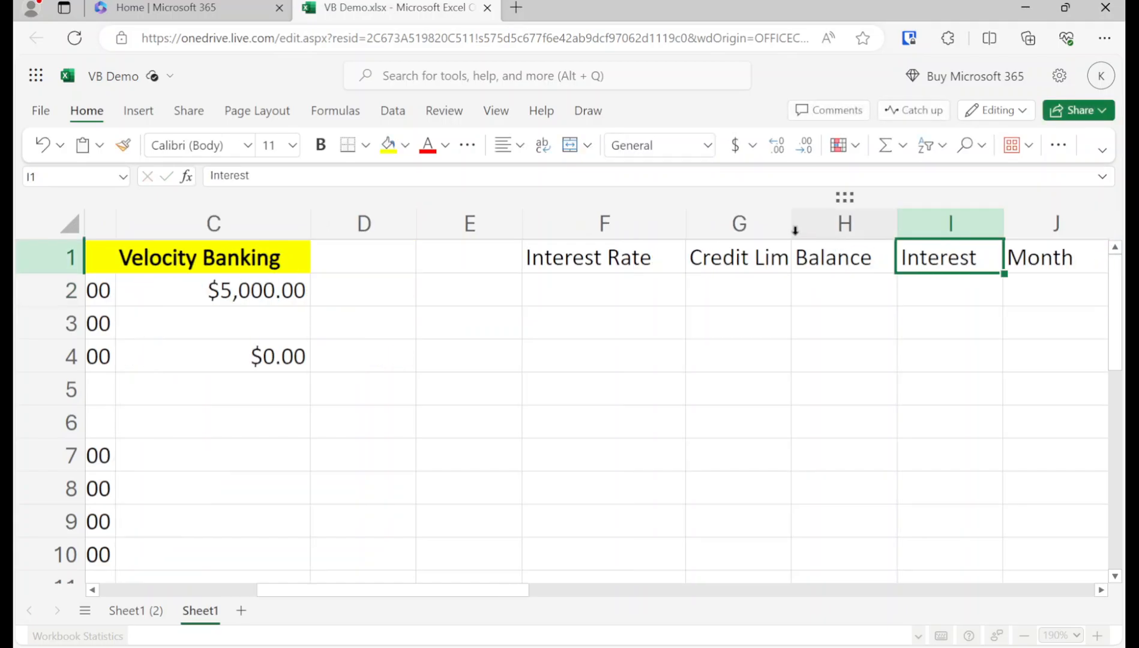
drag(791, 222, 837, 211)
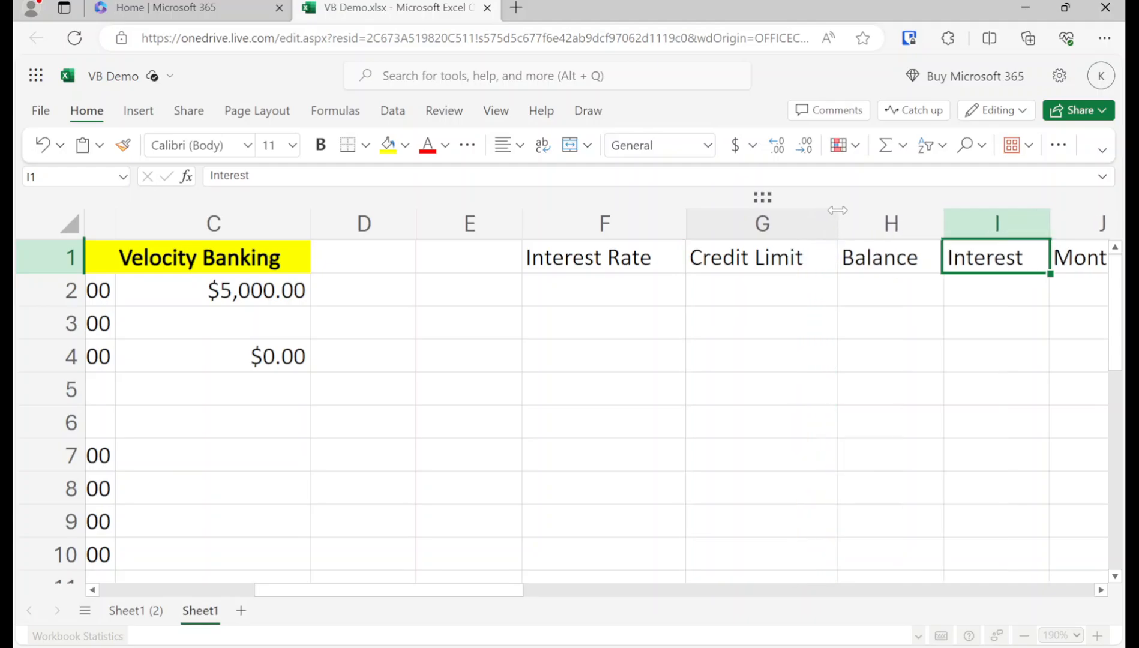
click(596, 267)
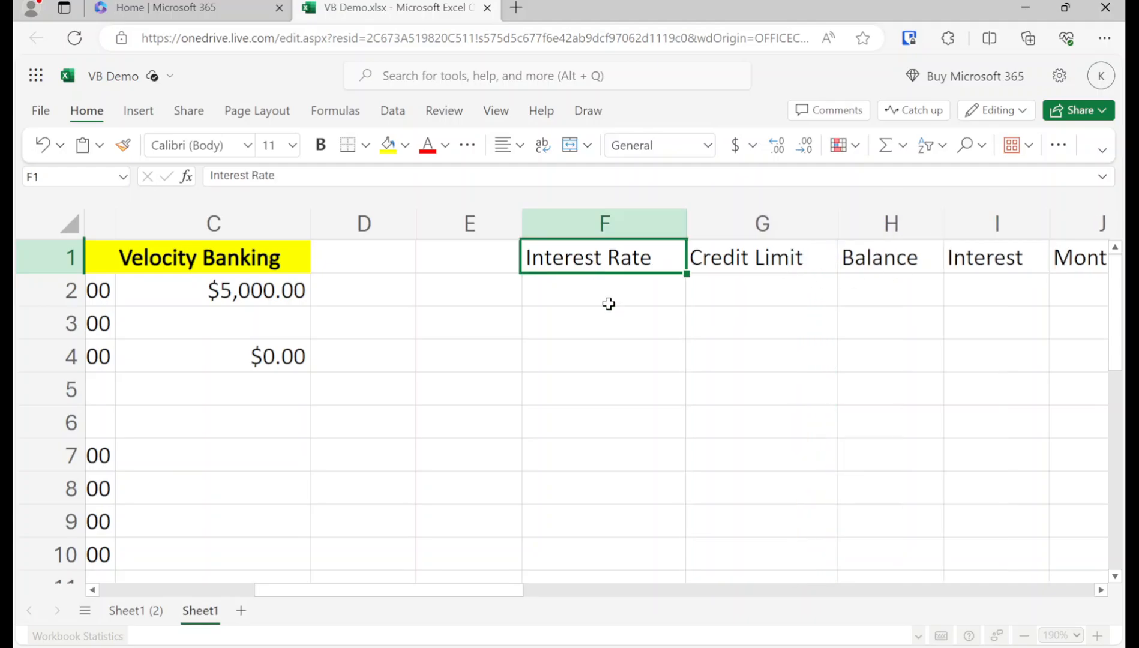
key(shift+Right)
key(shift+Right)
key(shift+Right)
key(shift+Right)
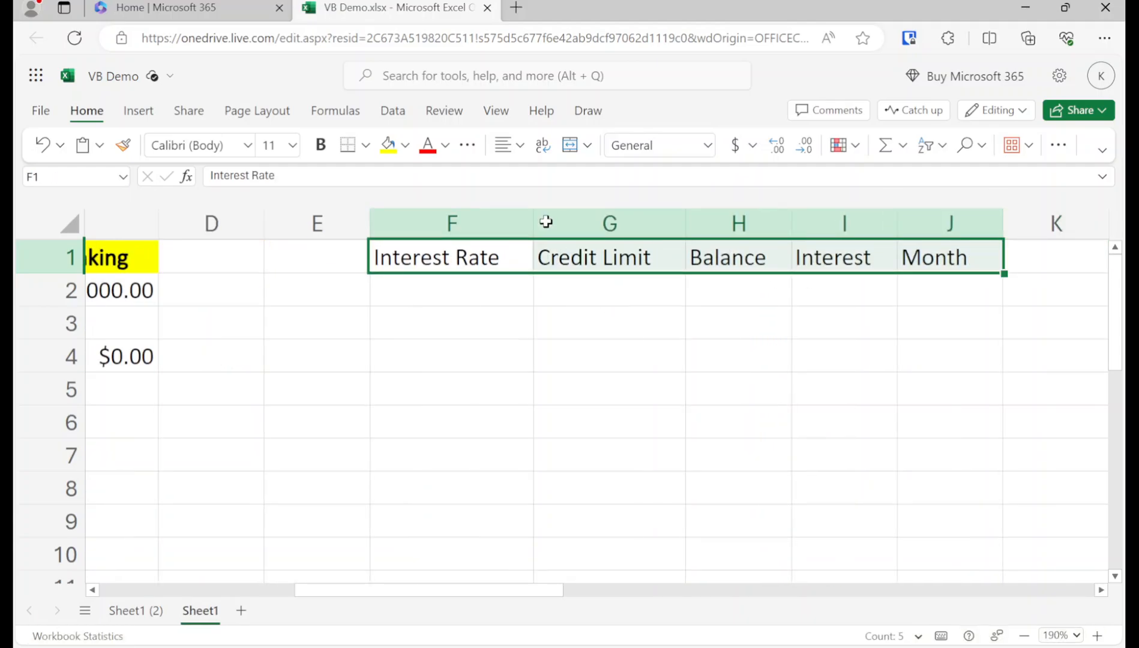
click(388, 145)
click(313, 150)
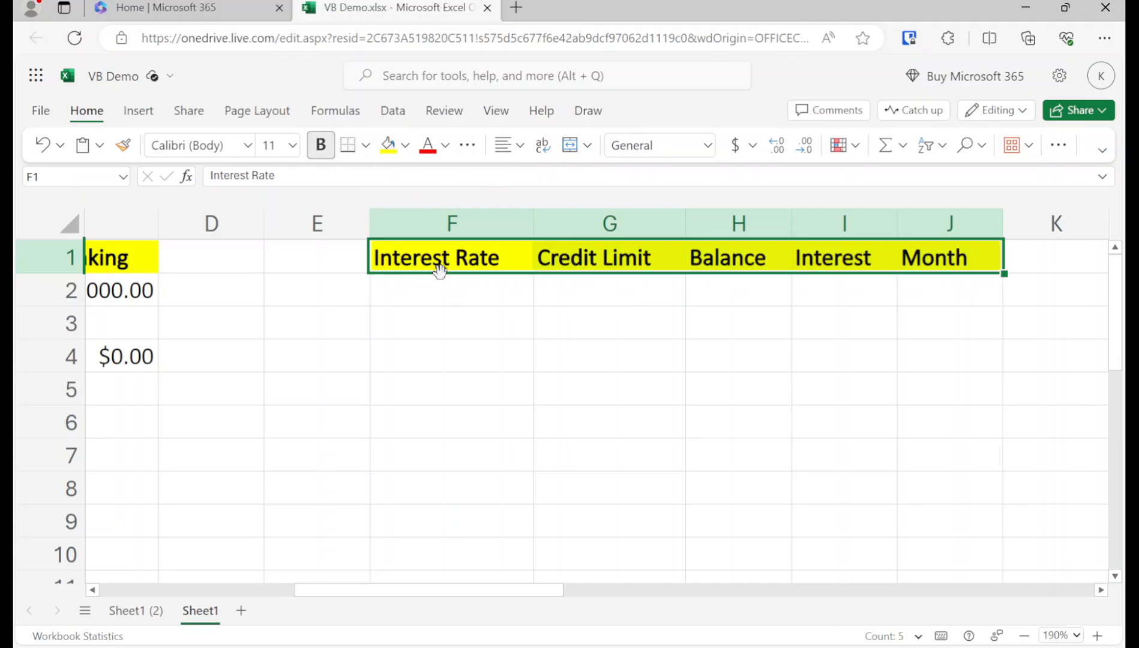
Enter 15% as the Interest Rate in F2
click(438, 288)
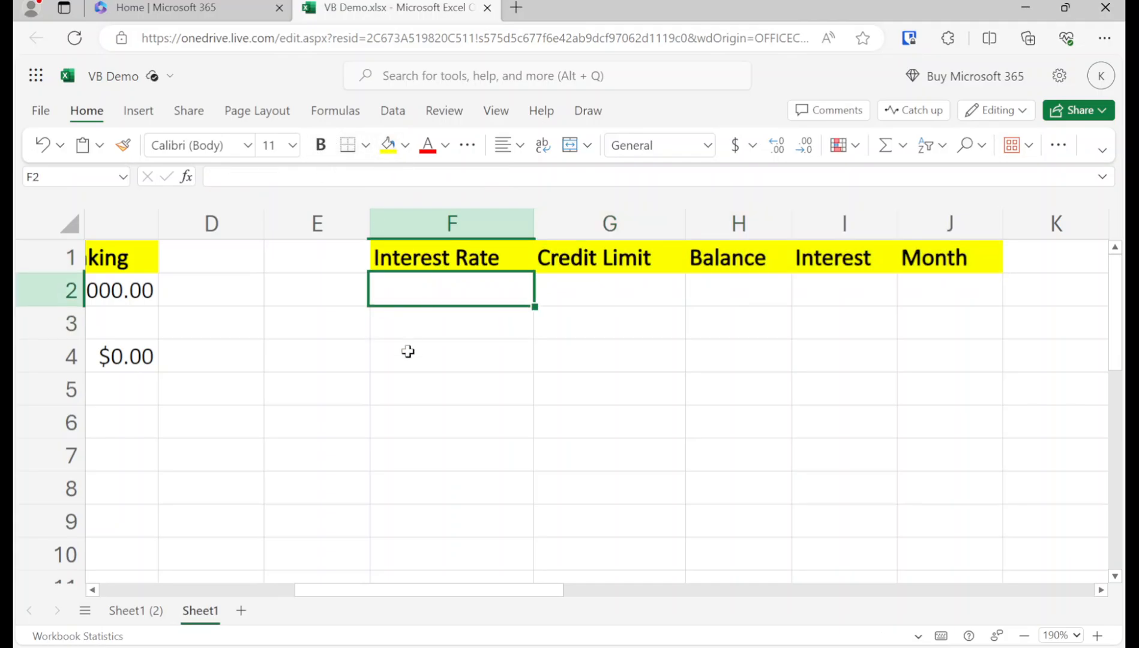
text(15%)
key(Return)
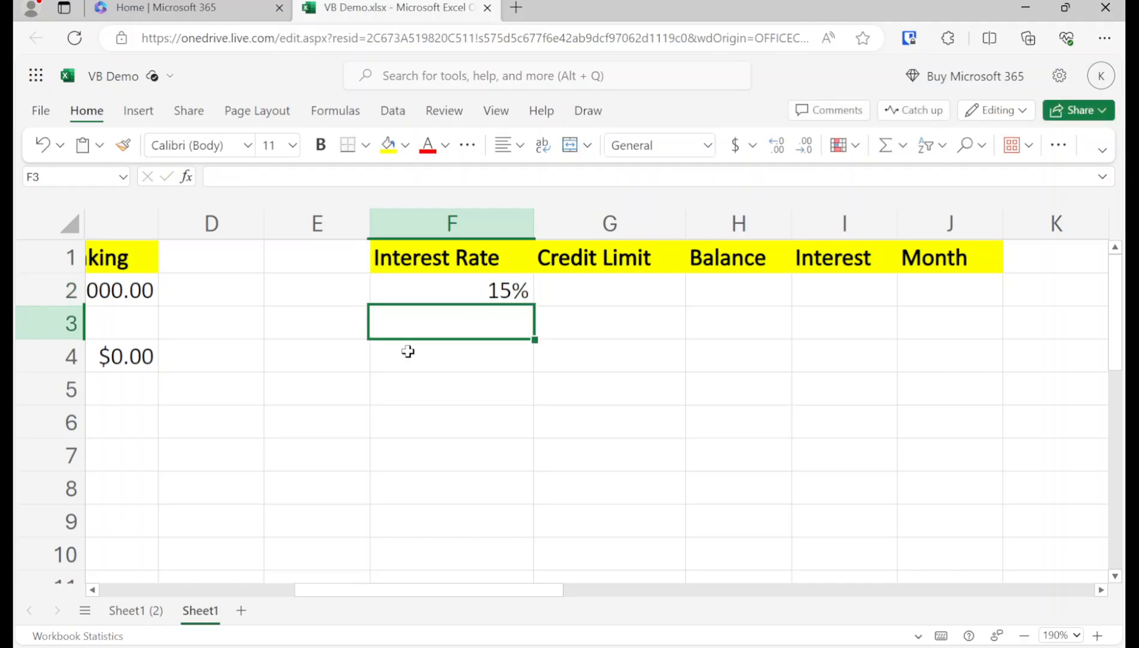
Enter $15000 as the Credit Limit in G2 and remove its dollar sign
key(Up)
key(Right)
text($15000)
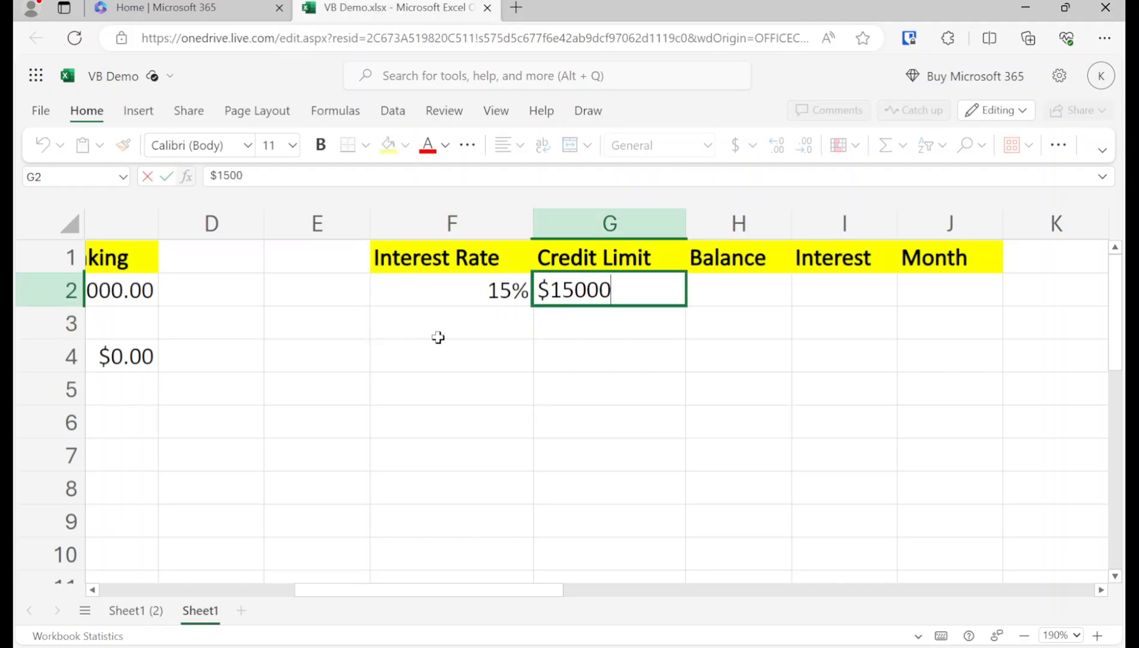
key(Return)
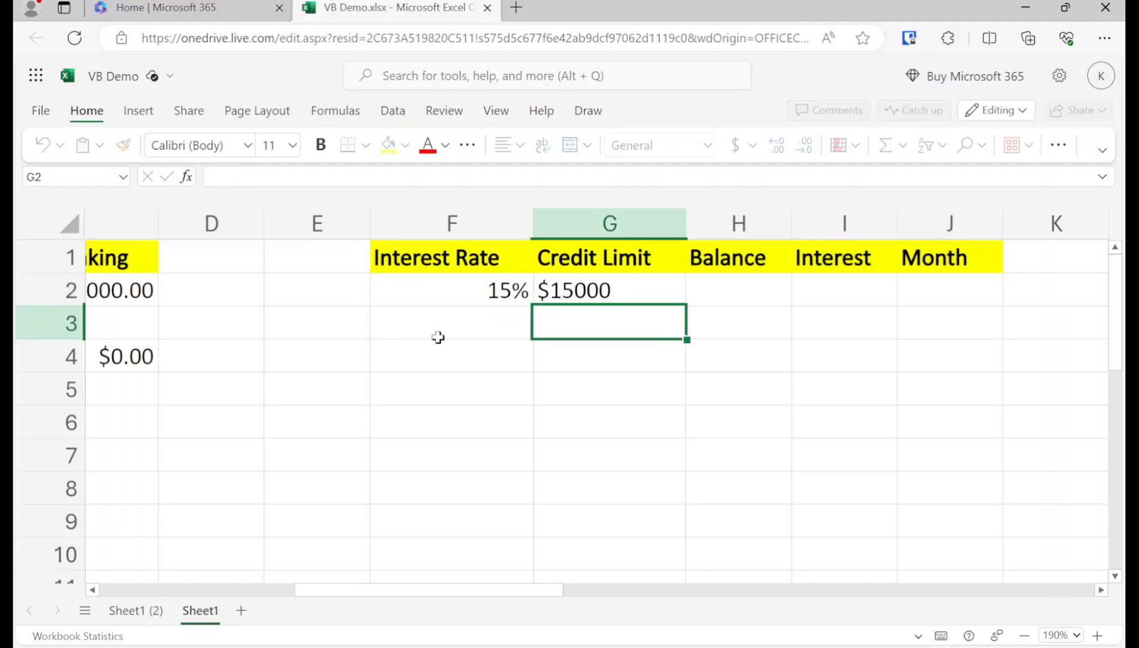
key(Up)
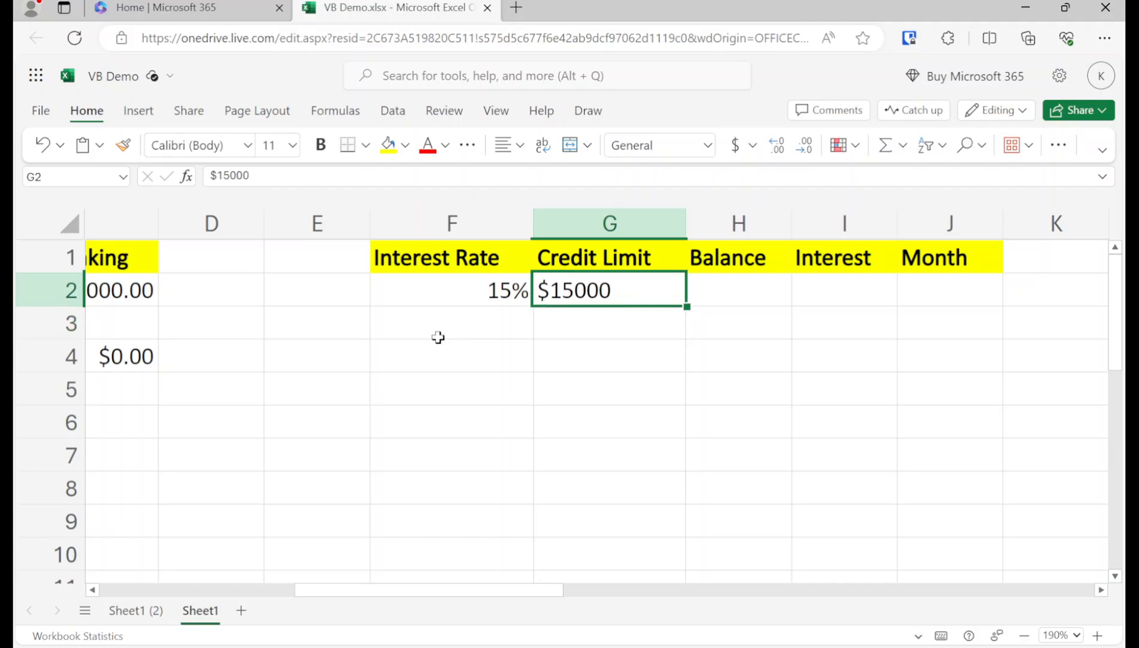
click(216, 174)
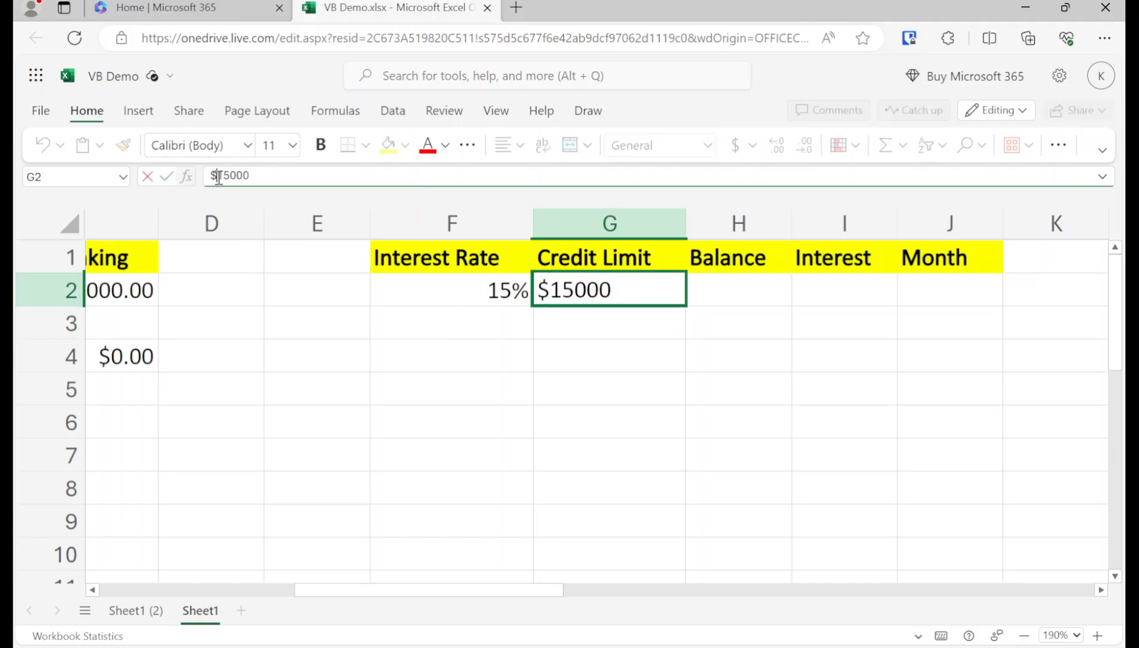
key(BackSpace)
key(Return)
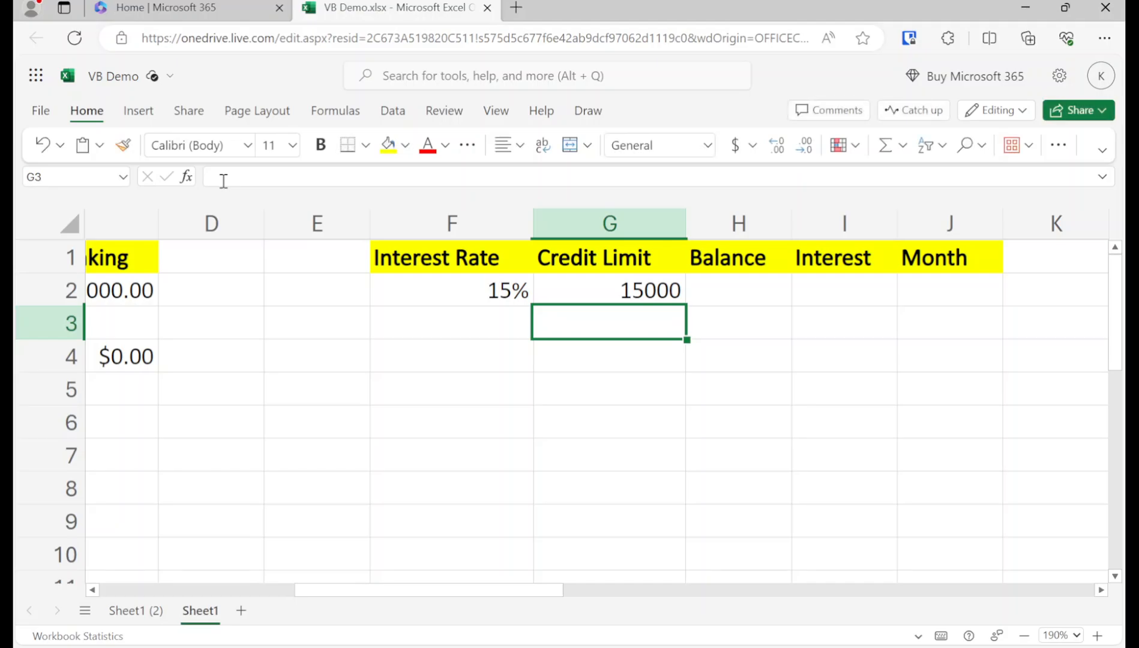
Copy the currency-formatted income from C2 into Credit Limit cell G2 and replace the amount with 15000
key(Left)
key(Left)
key(Left)
key(Left)
key(Up)
key(ctrl+c)
key(Right)
key(Right)
key(Right)
key(Right)
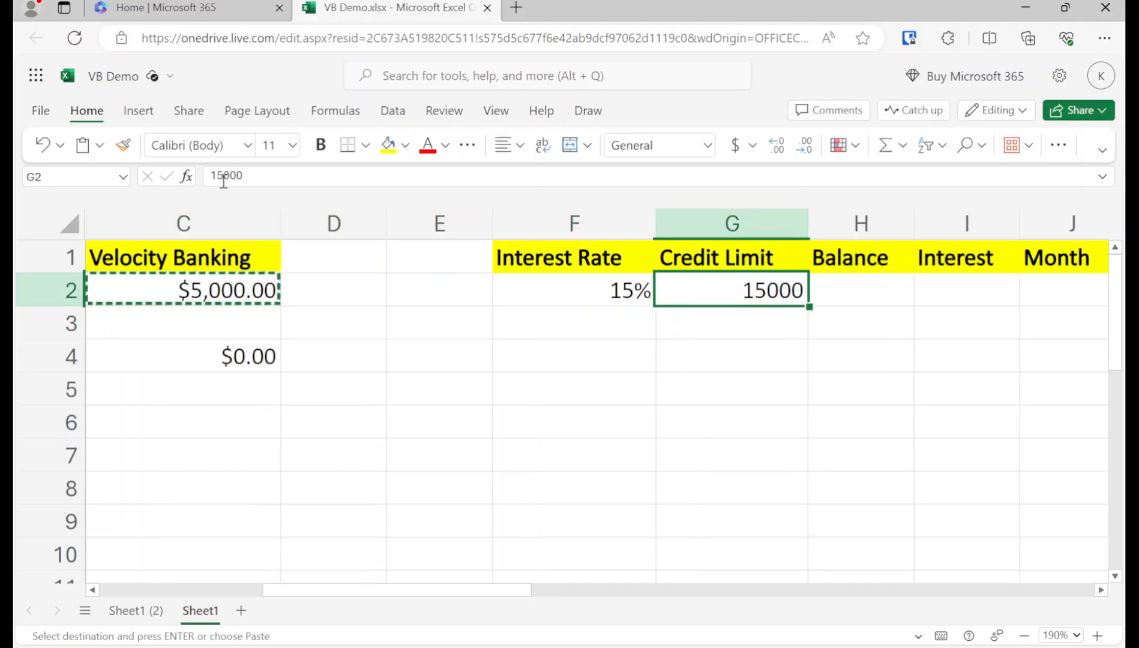
key(ctrl+v)
text(15000)
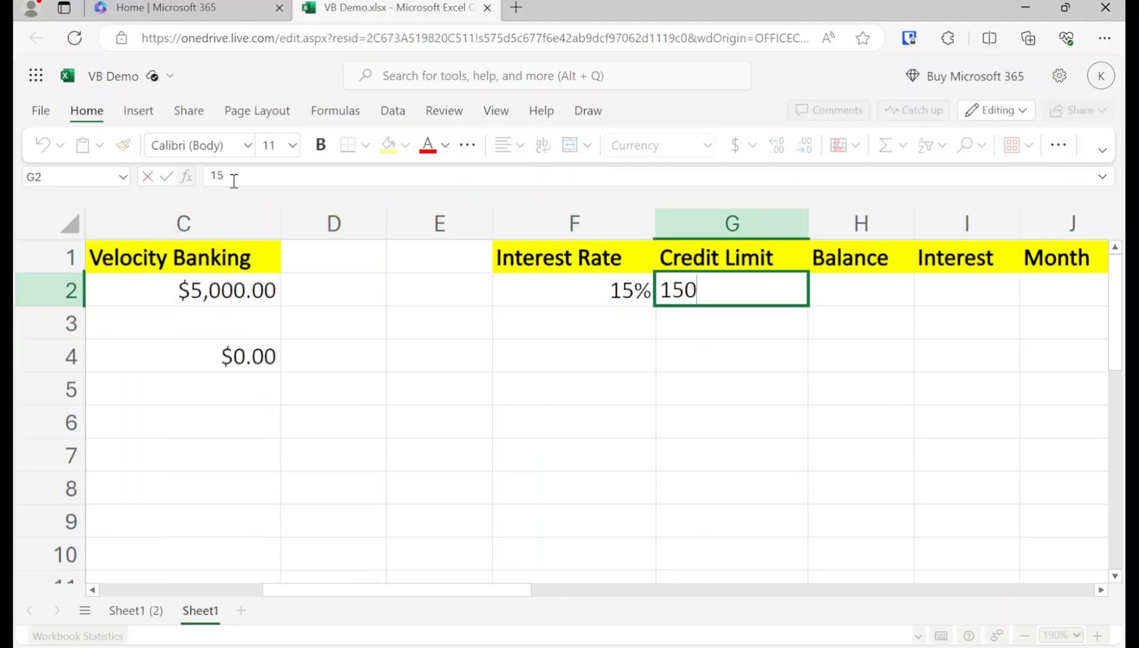
key(Return)
Enter 0 as the starting Month in J2
key(Up)
key(Right)
key(Right)
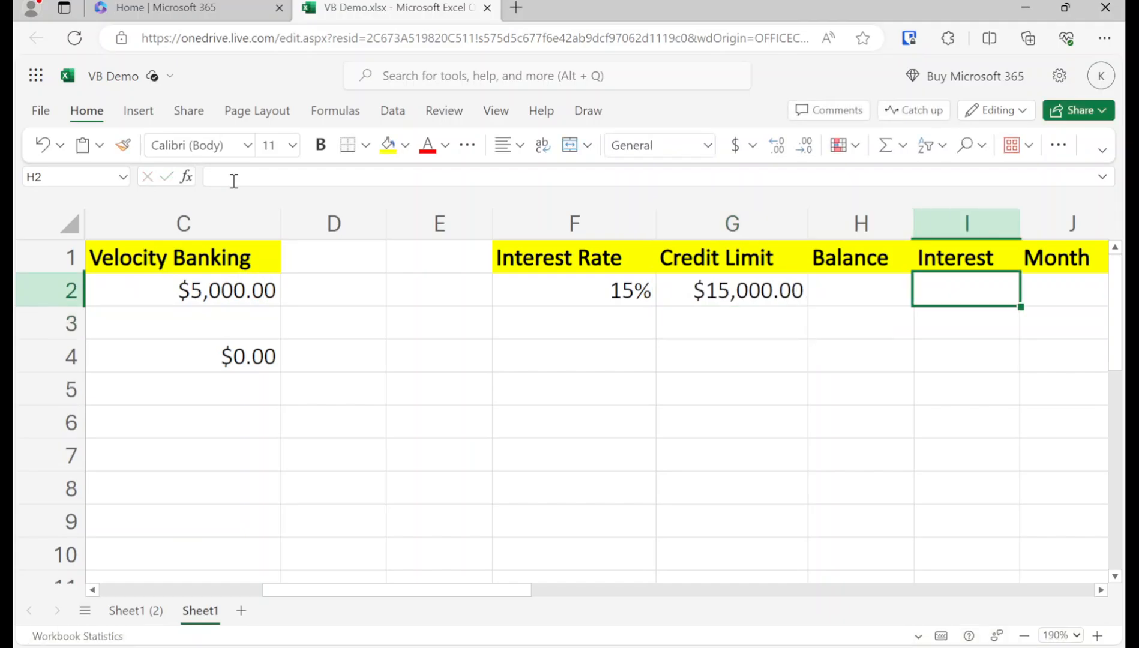
key(Right)
text(0)
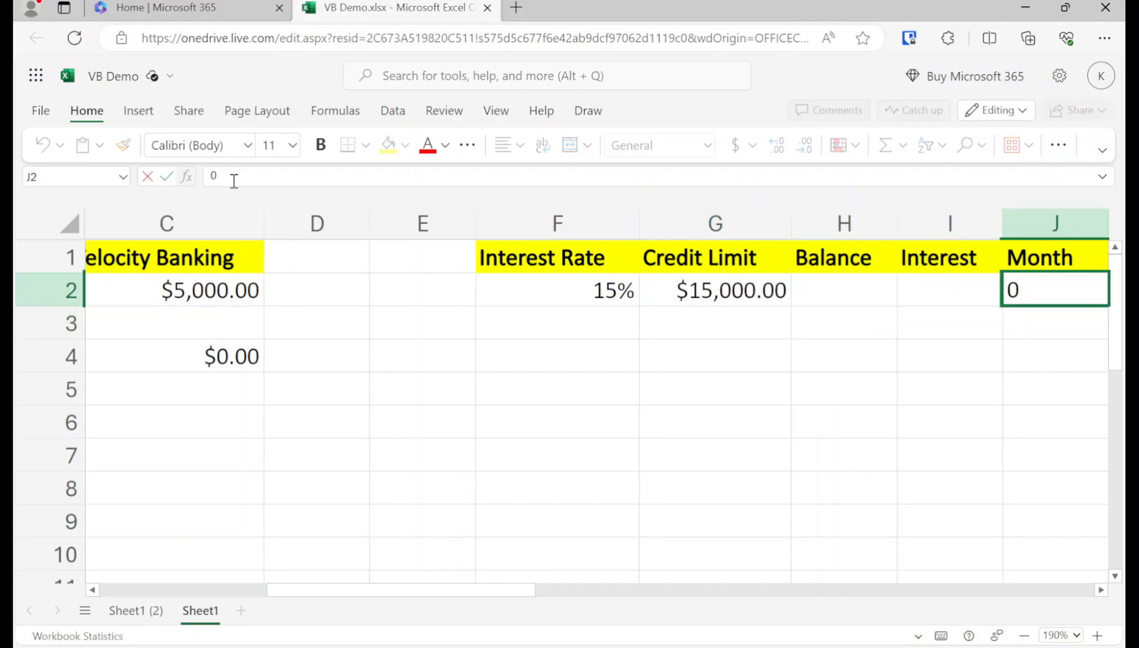
key(Return)
key(Right)
key(Up)
key(Left)
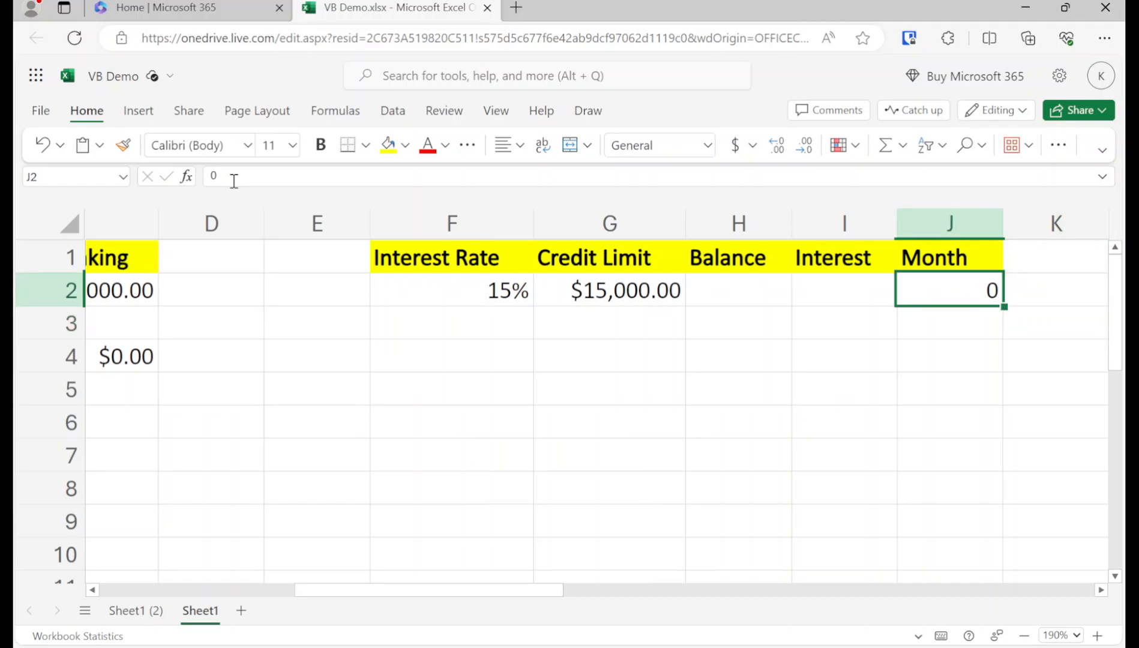
Copy the Average American expense amounts from B7:B10 into C7:C10 of the Velocity Banking column
key(Down)
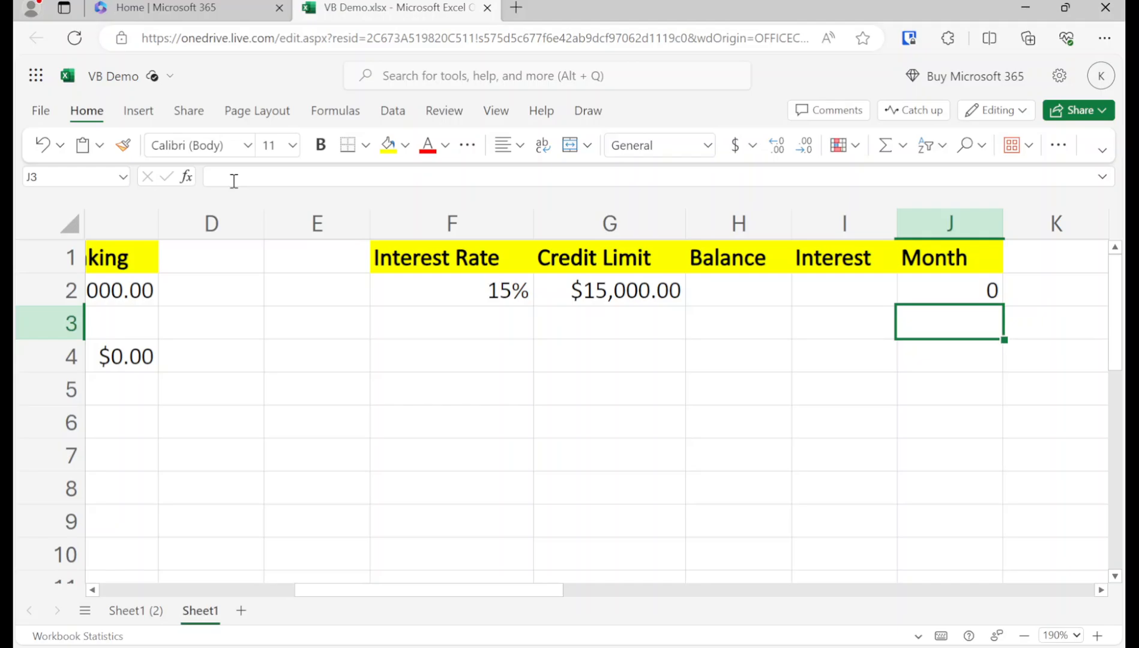
key(Left)
key(Home)
key(Down)
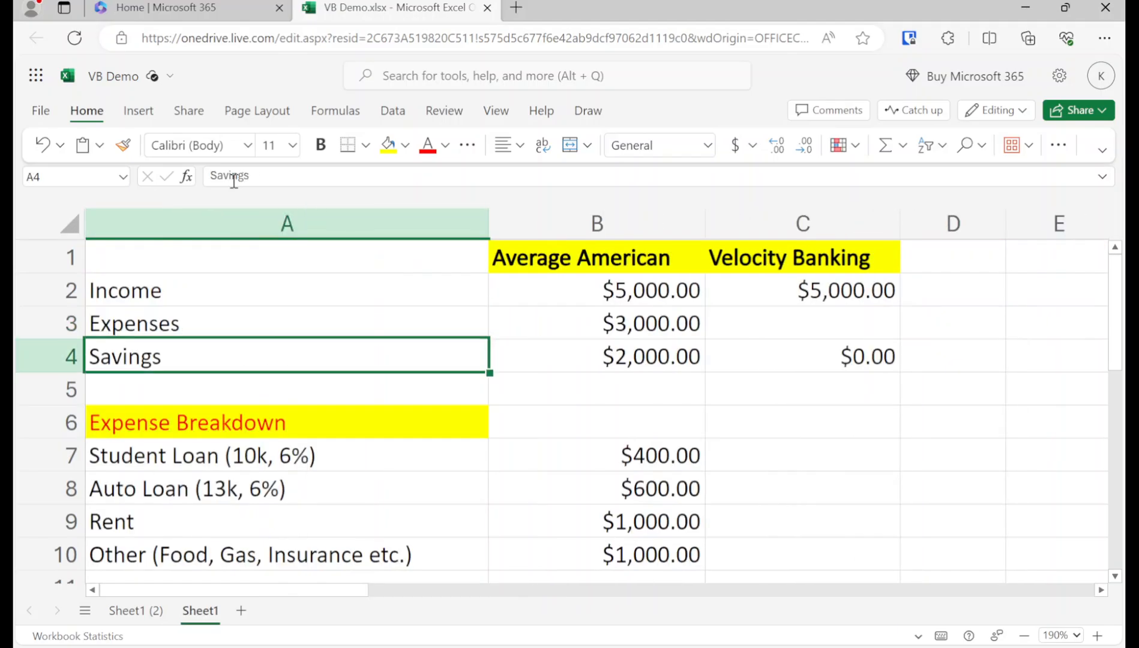
key(Right)
key(Right)
key(Up)
key(Left)
key(Down)
key(Down)
key(Down)
key(Down)
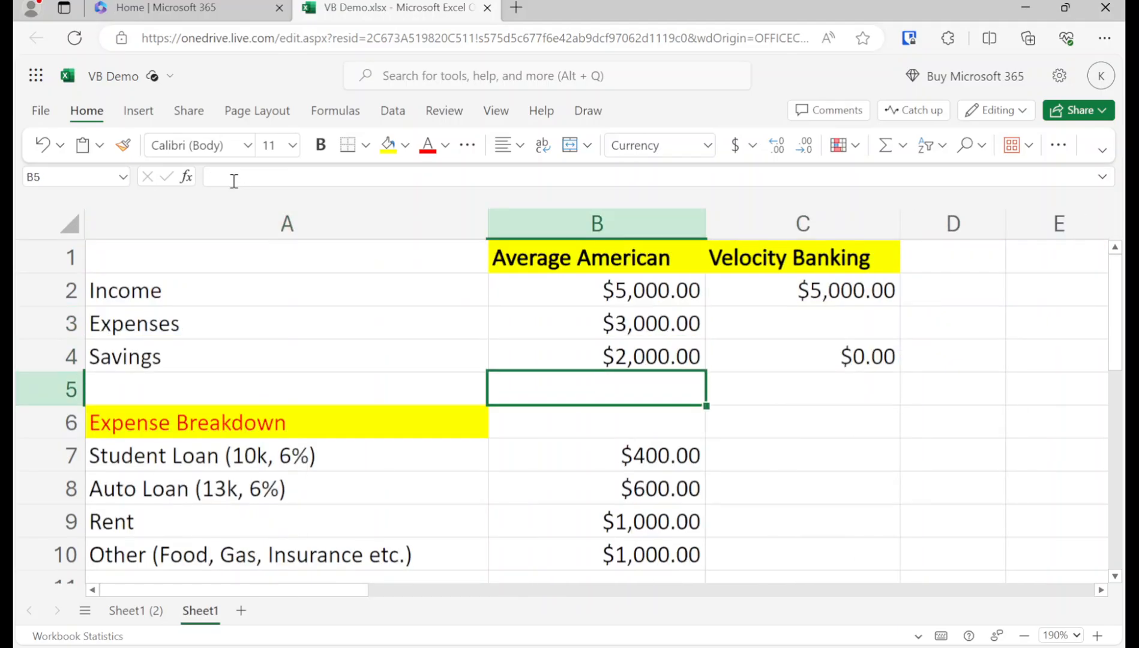
key(shift+Down)
key(shift+Down)
key(shift+Down)
key(shift+Down)
key(shift+Up)
key(shift+Up)
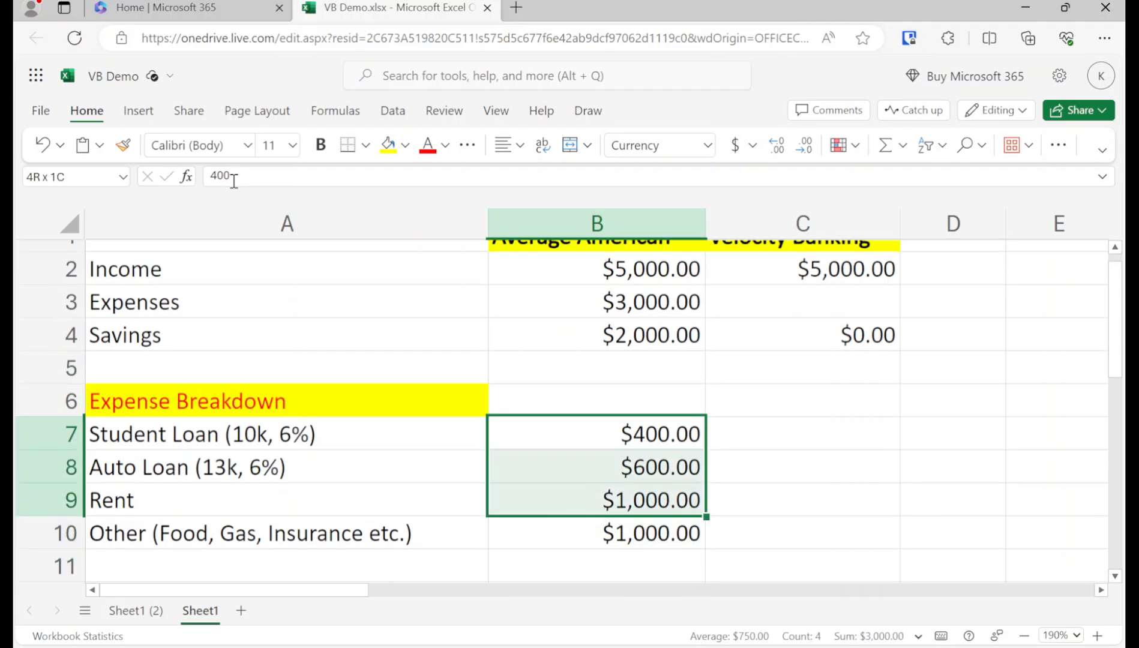
key(shift+Down)
key(ctrl+c)
key(Right)
key(ctrl+v)
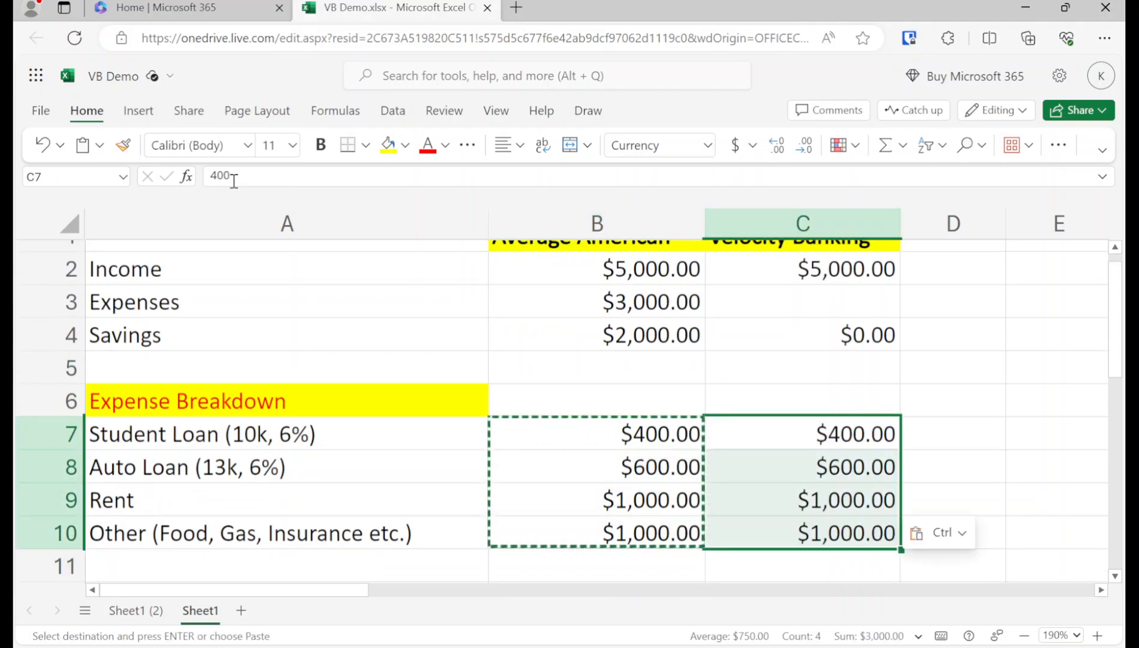
key(Escape)
key(Up)
key(Up)
key(Up)
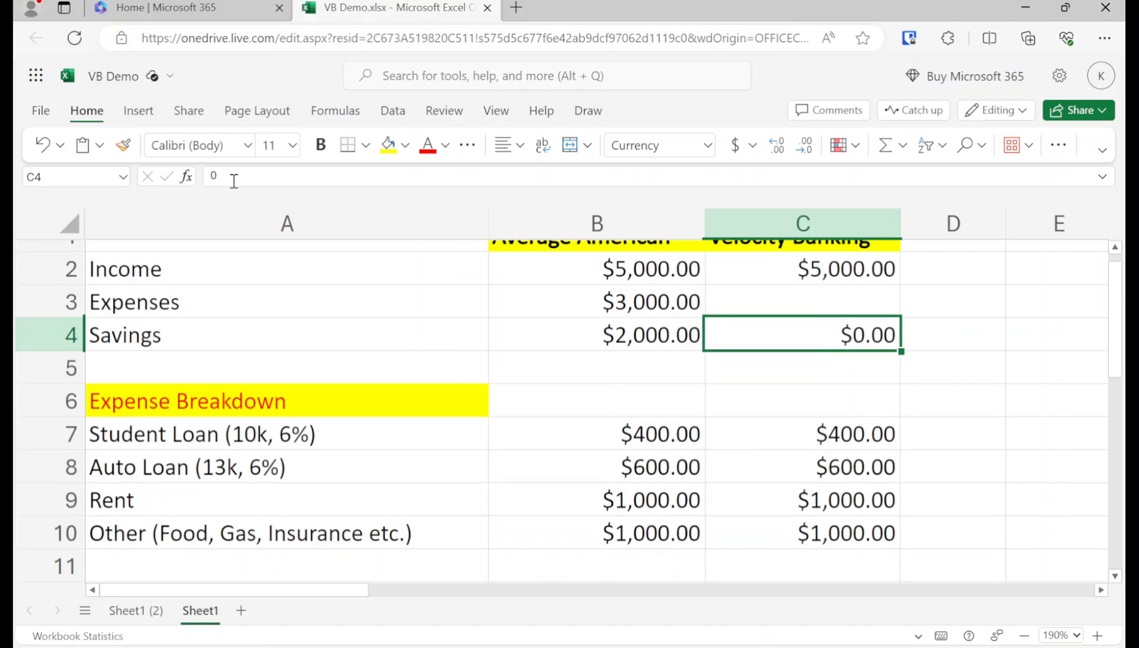
key(Right)
key(Right)
key(Right)
key(Left)
key(Left)
key(Left)
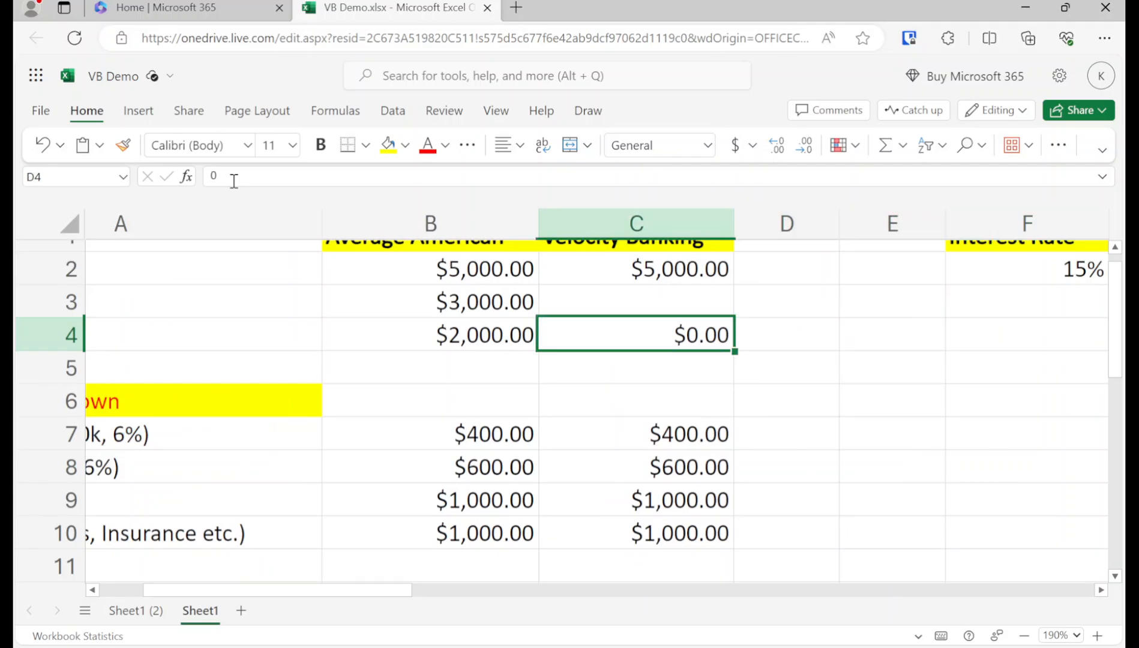
Copy the Average American Expenses sum formula from B3 into C3 of the Velocity Banking column
key(Up)
key(Up)
key(Up)
key(Down)
key(Down)
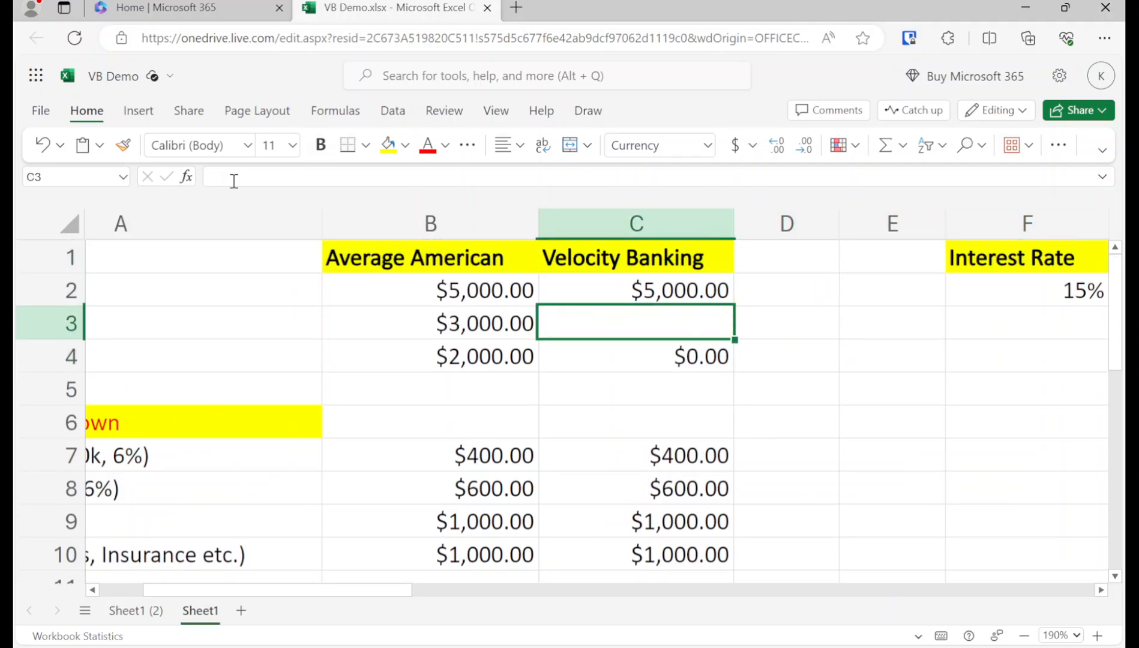
key(Left)
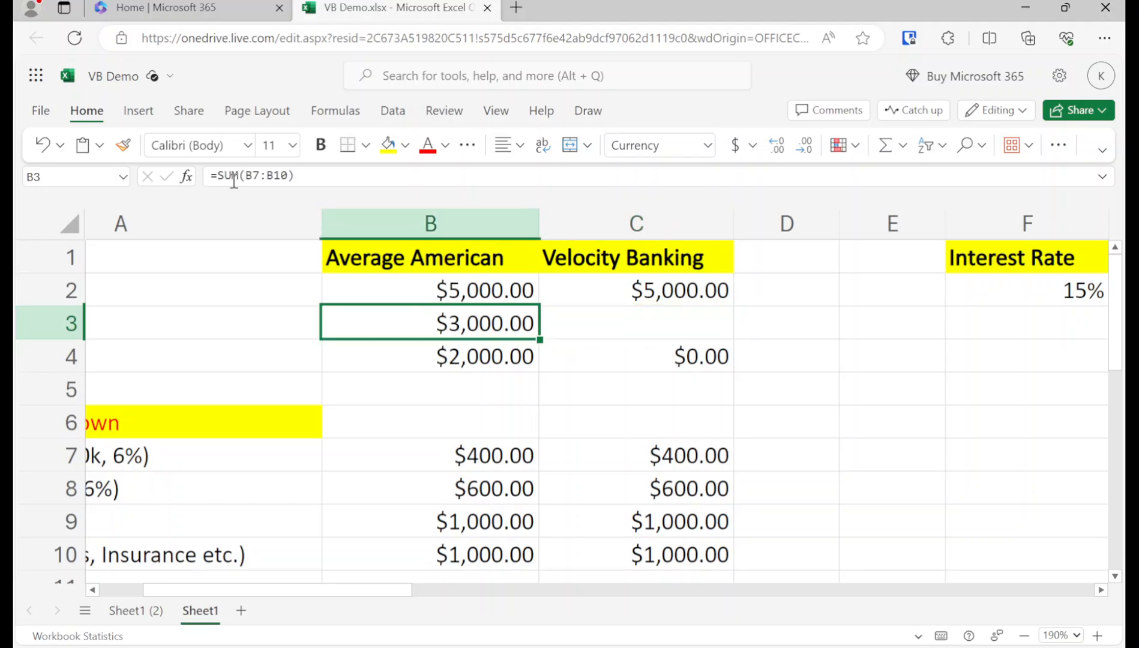
key(ctrl+c)
key(Right)
key(ctrl+v)
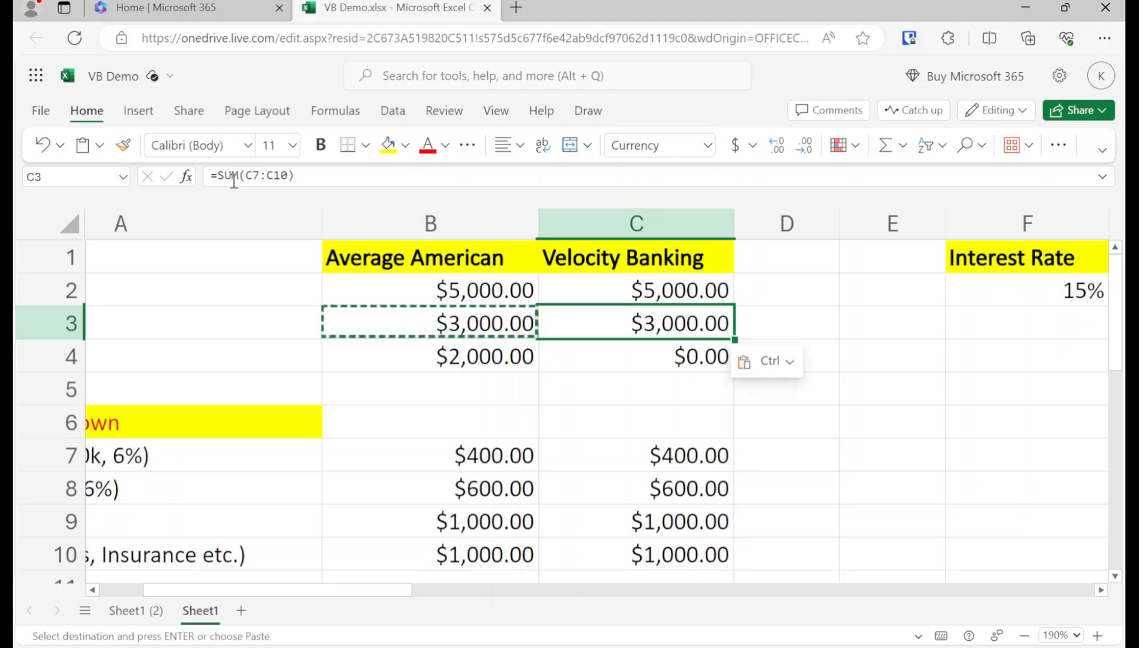
Enter the row label Cash Flow in A5, below Savings
key(Down)
key(Down)
key(Left)
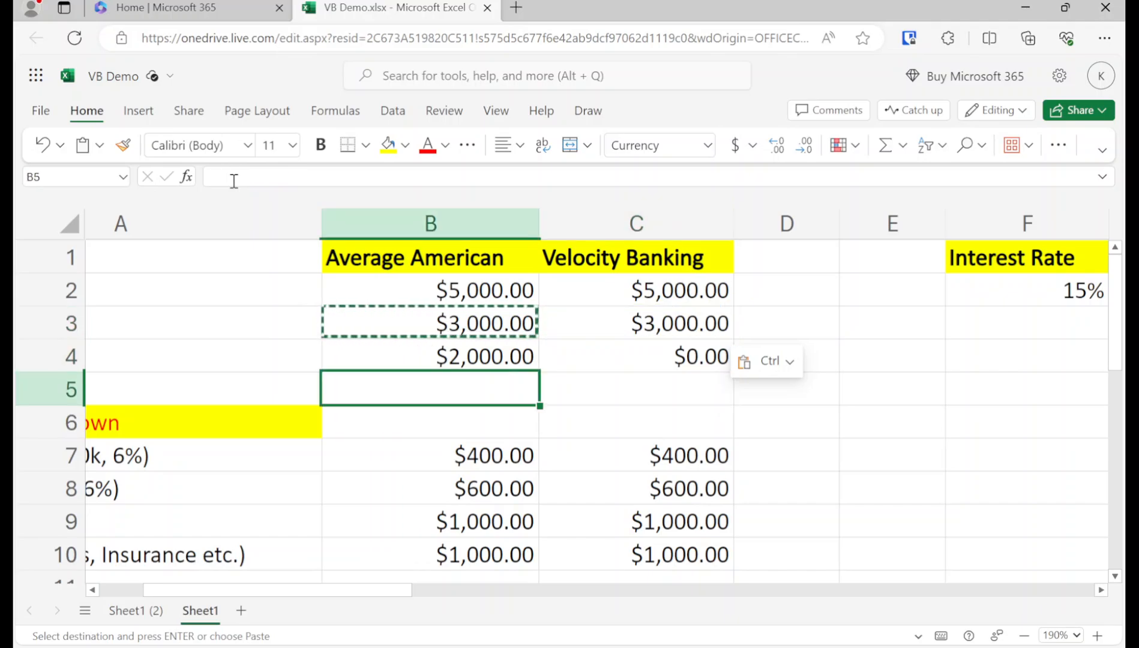
key(Left)
text(Cash Flow)
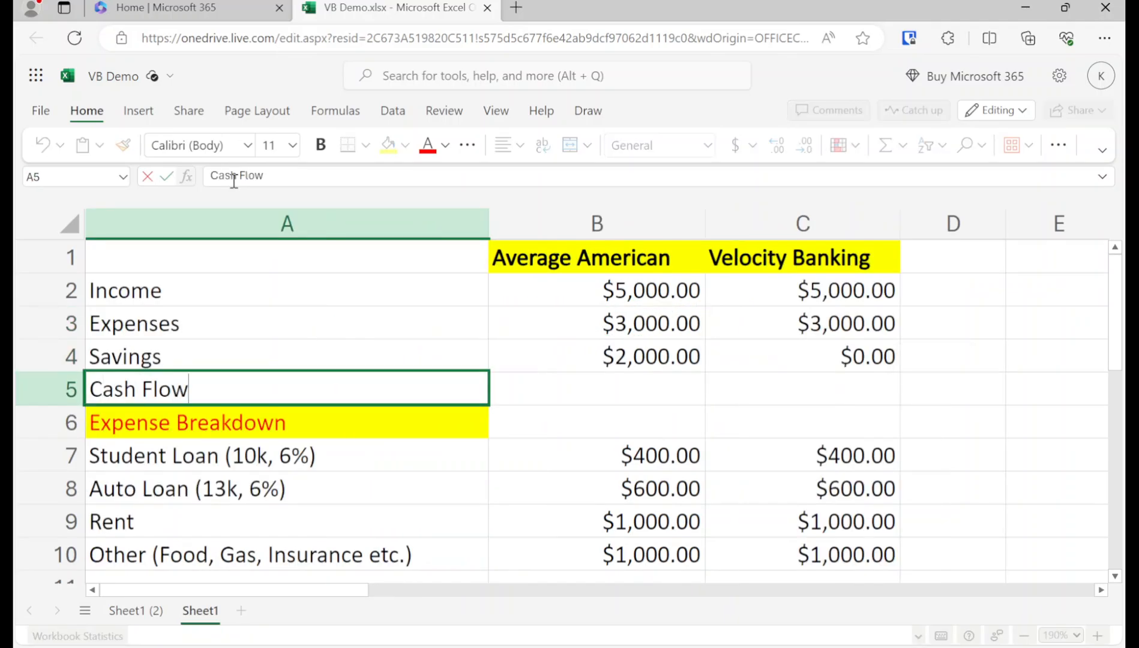
key(Return)
Calculate the Velocity Banking Cash Flow in C5 as income minus expenses with =C2-C3
key(Up)
key(Right)
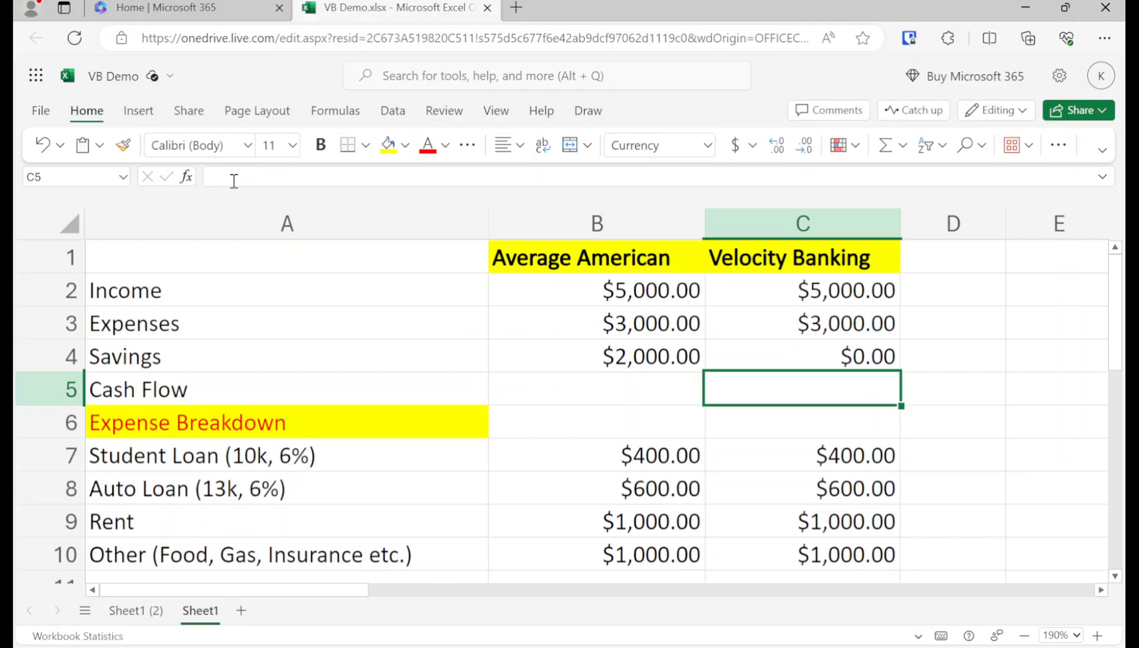
text(=)
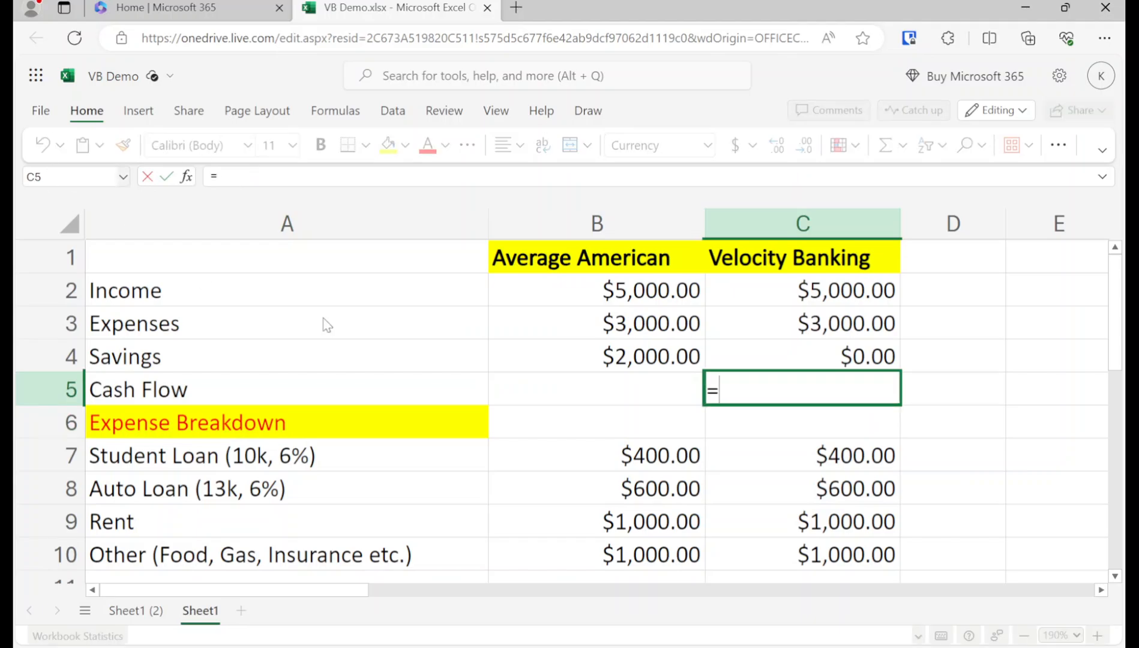
text(c2-c3)
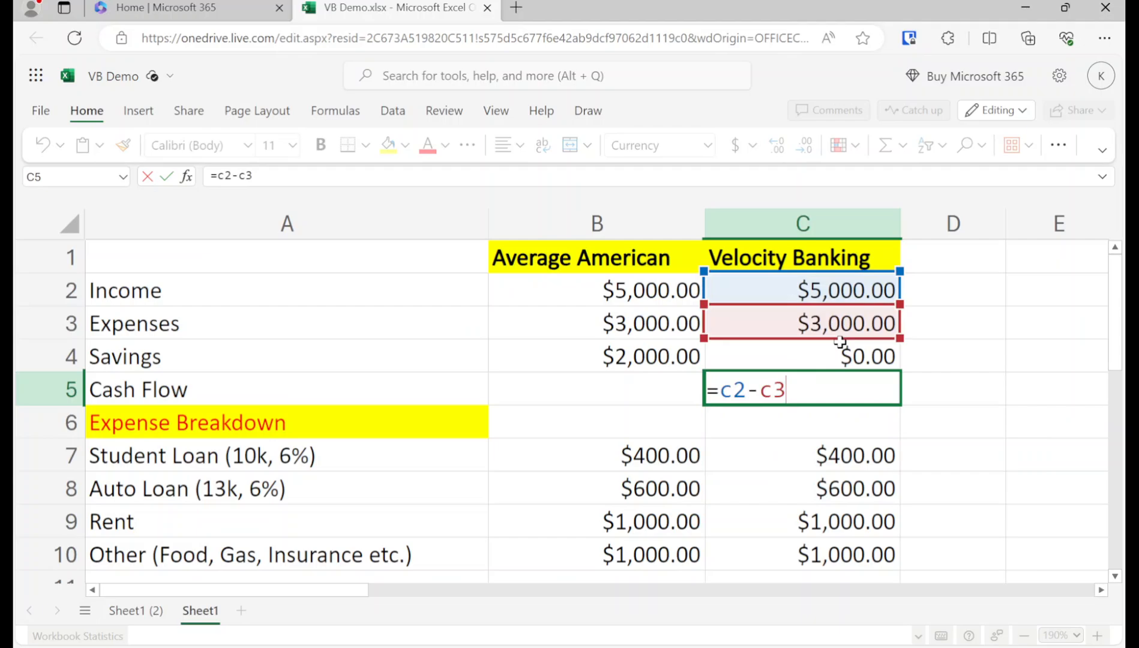
key(Return)
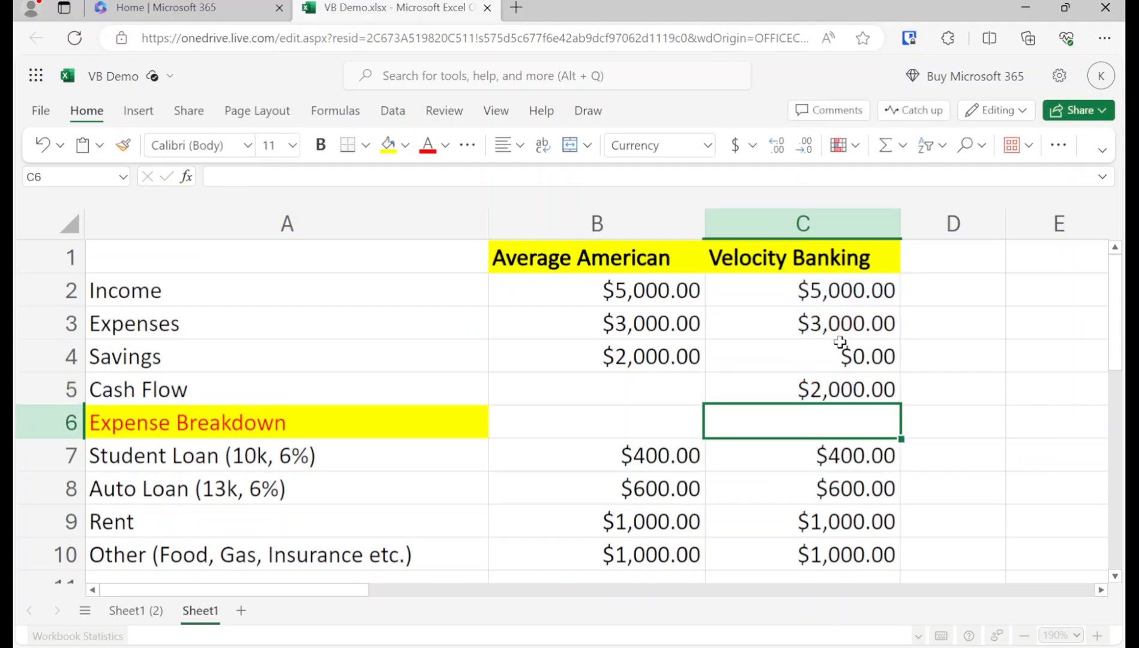
Review the Student Loan and Auto Loan entries in A7:A8 of the Expense Breakdown
key(Home)
key(Down)
key(shift+Down)
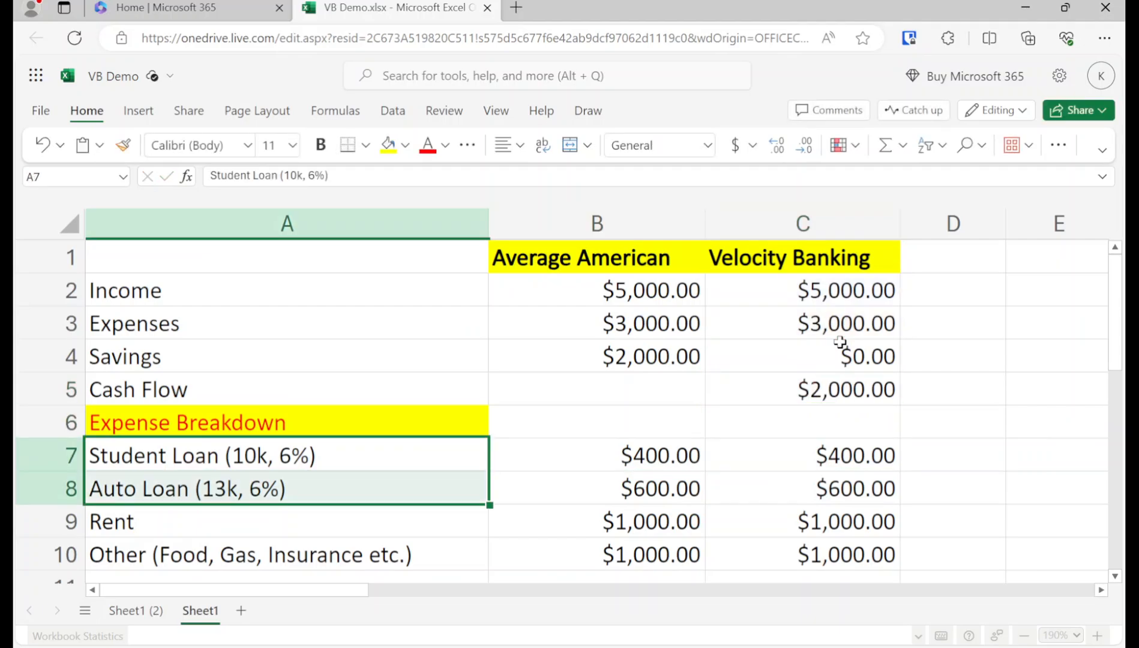
key(Right)
key(Up)
key(Up)
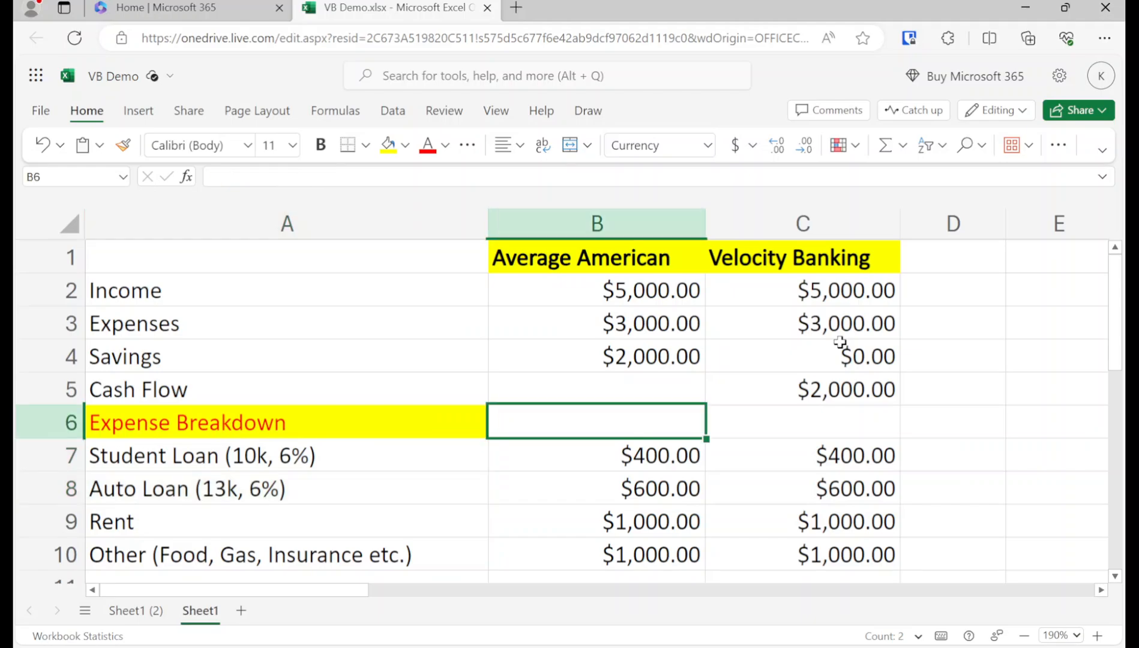
key(Right)
key(Left)
key(Left)
key(Down)
key(Down)
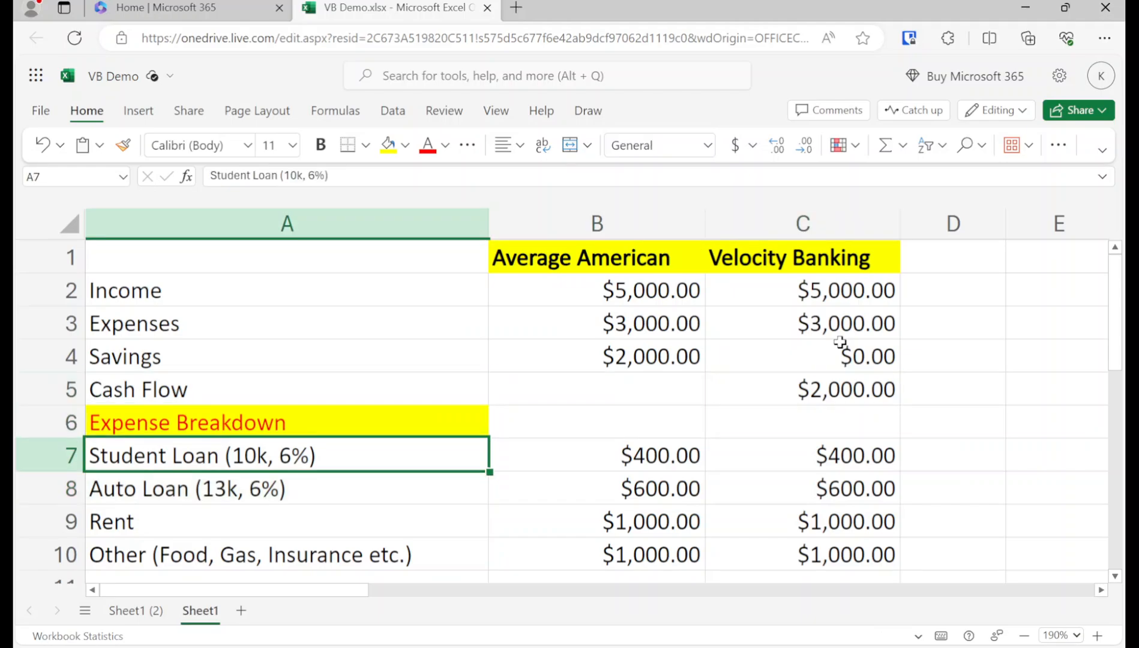
Set the Credit Limit in G2 to 25000
key(Right)
key(Right)
key(Up)
key(Right)
key(Up)
key(Right)
key(Up)
key(Right)
key(Up)
key(Right)
key(Up)
key(Right)
key(Left)
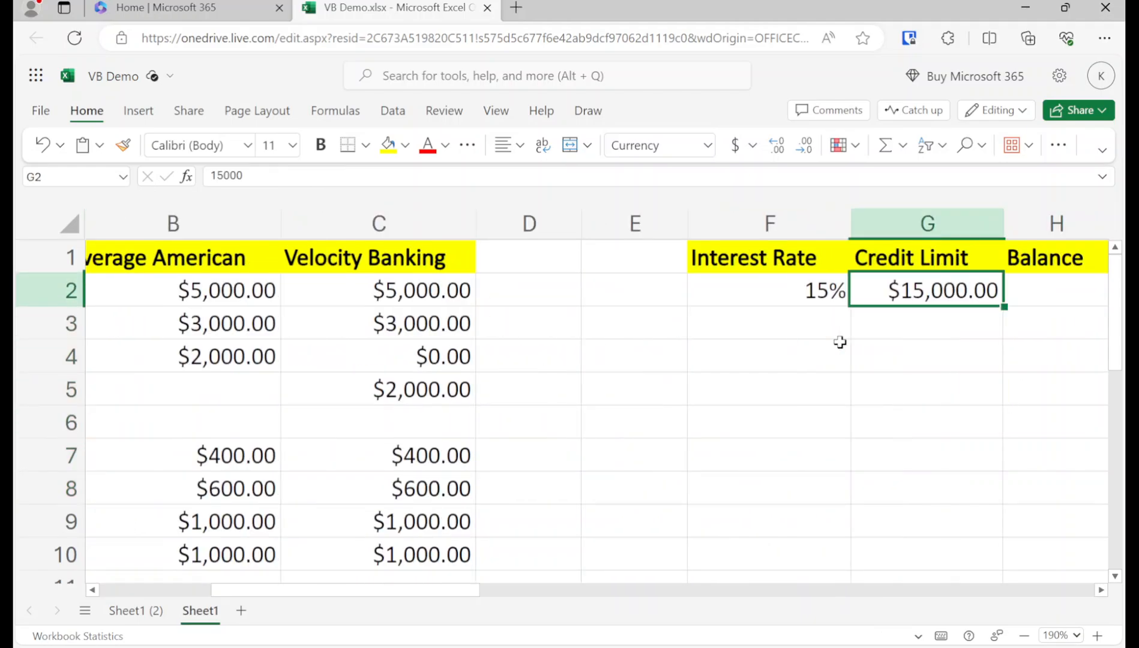
text(250000)
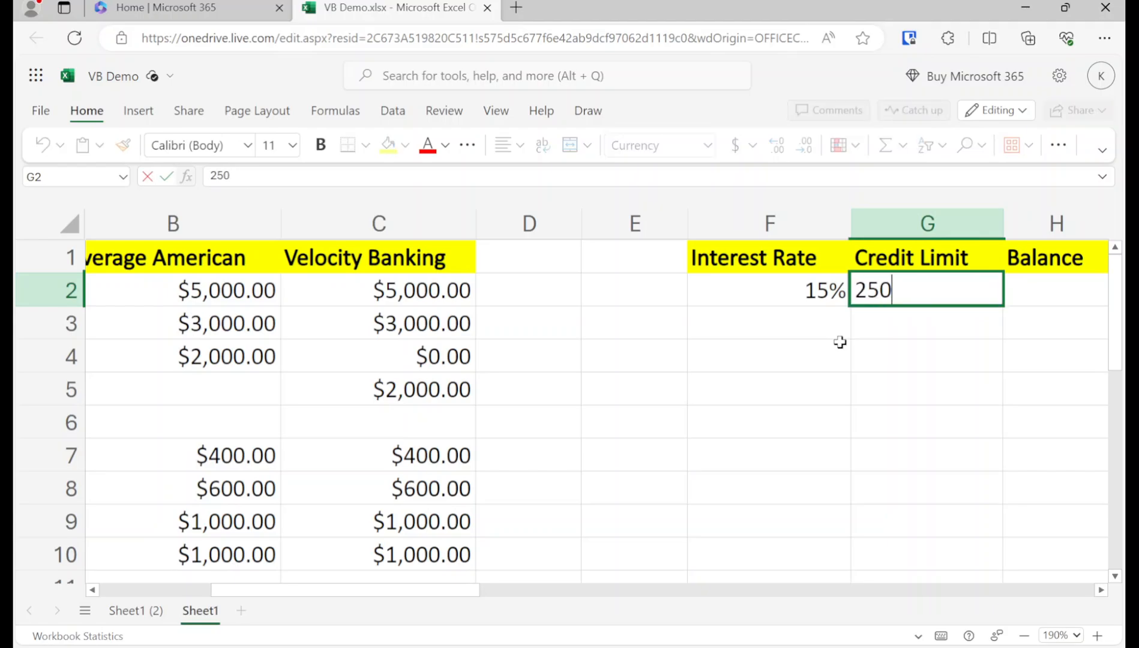
key(BackSpace)
key(Return)
Check the amounts owed on the Student Loan and Auto Loan in A7:A8
key(Left)
key(Home)
key(Down)
key(Down)
key(Down)
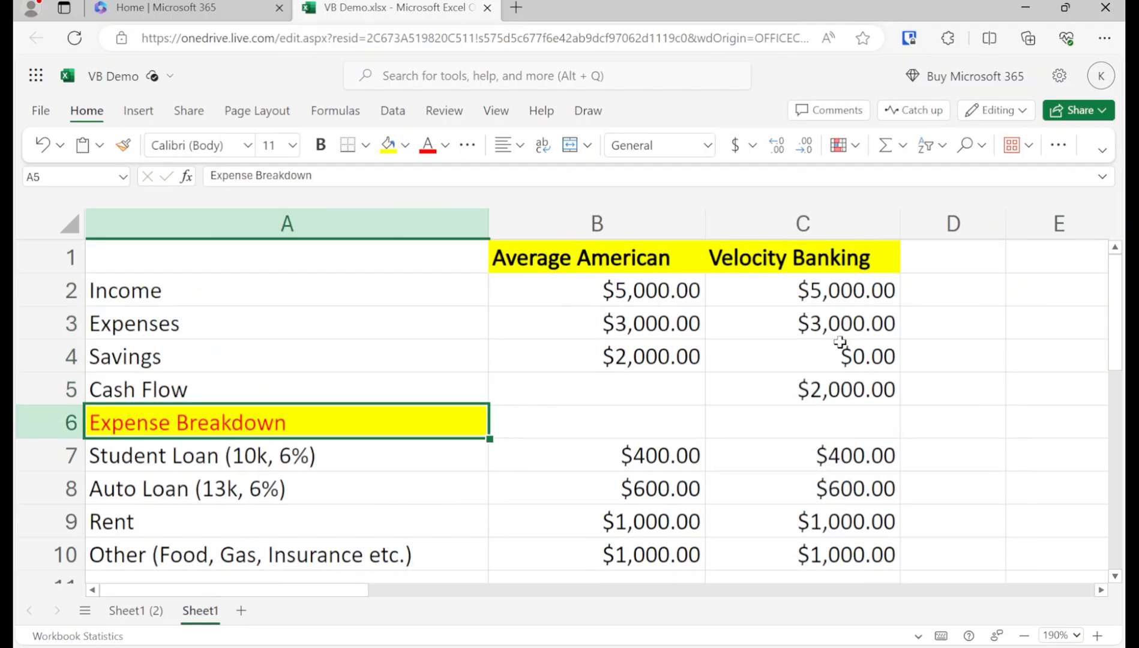
key(Down)
key(shift+Down)
key(Right)
key(Up)
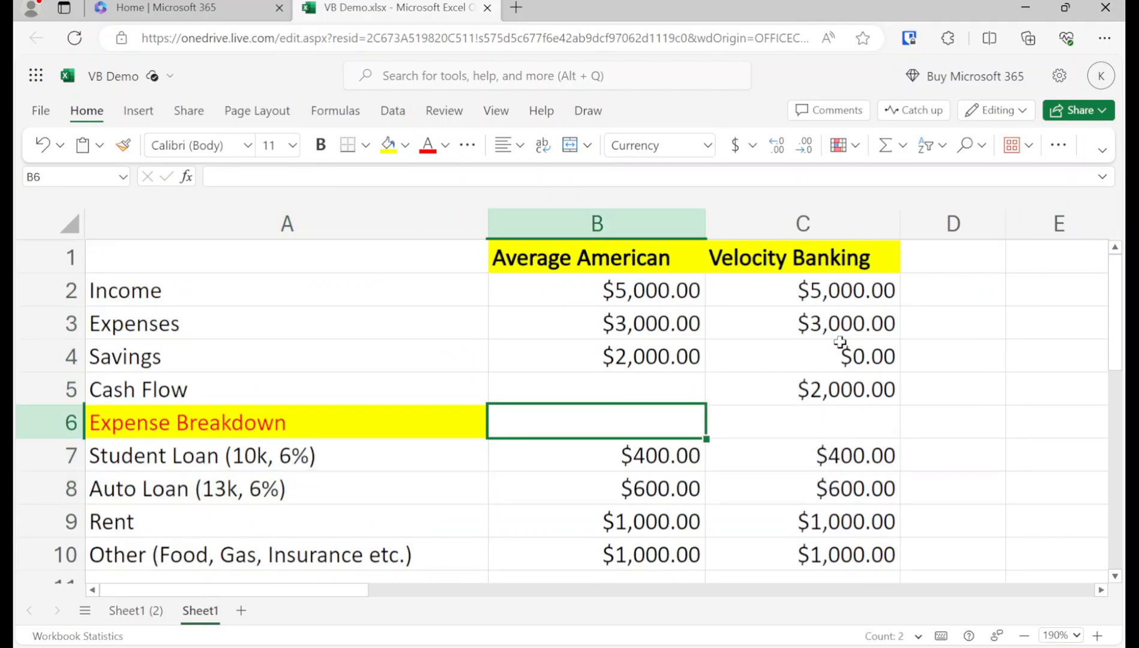
Enter 23000 as the credit line Balance in H2
key(Right)
key(Right)
key(Right)
key(Up)
key(Up)
key(Up)
key(Up)
key(Up)
key(Right)
key(Right)
key(Right)
key(Down)
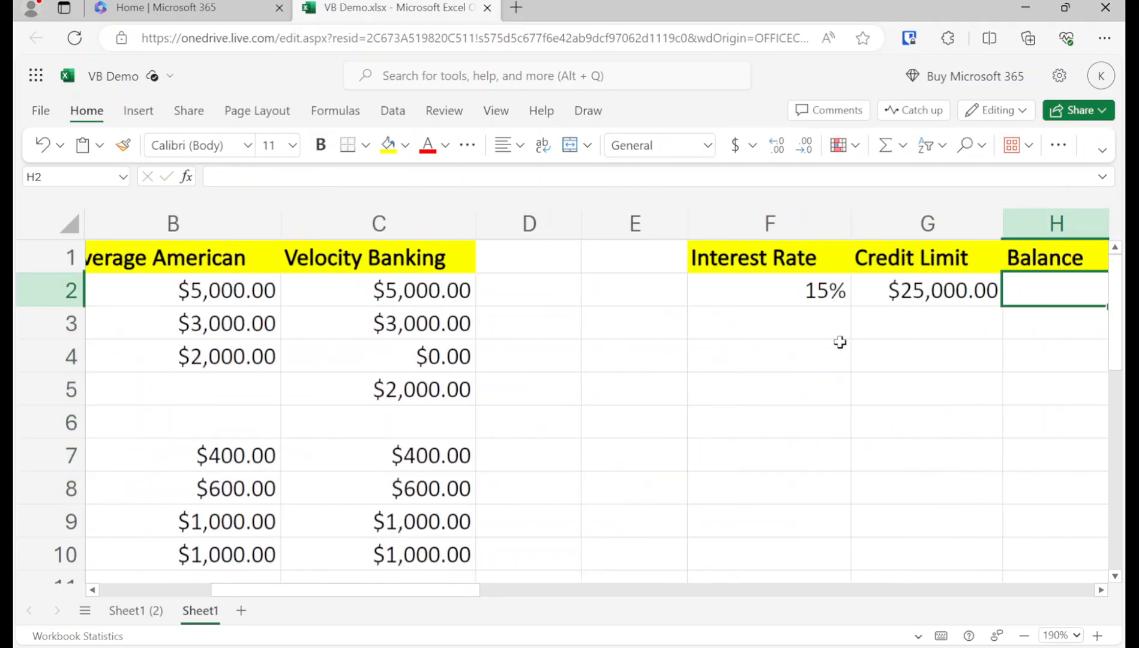
key(Right)
key(Left)
text(23000)
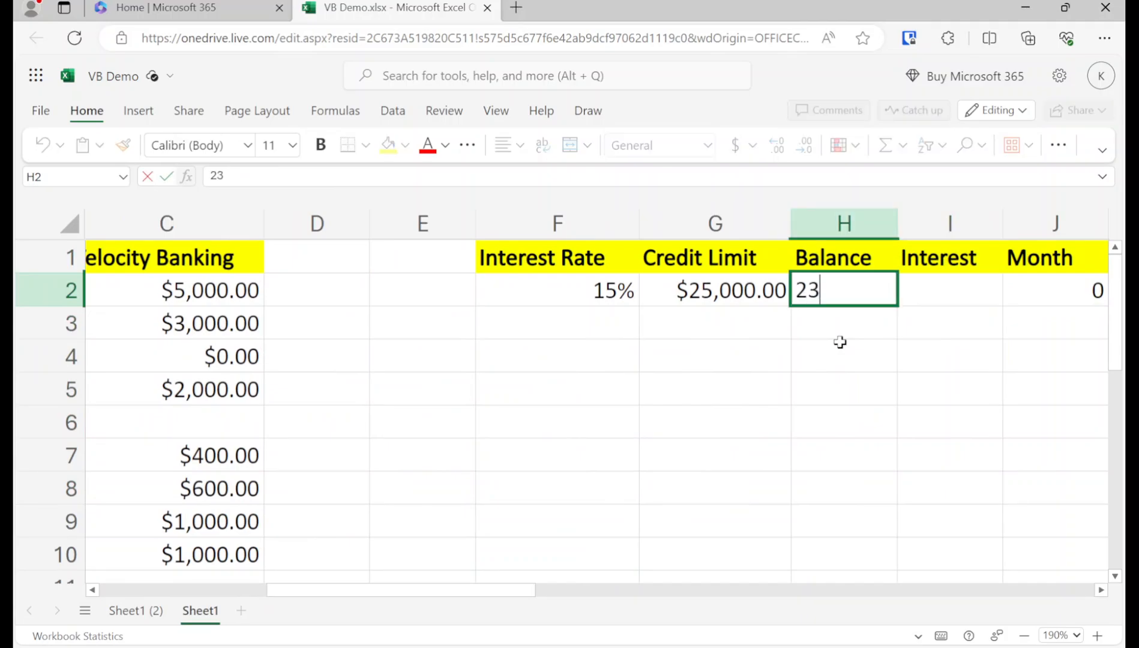
key(Return)
key(Up)
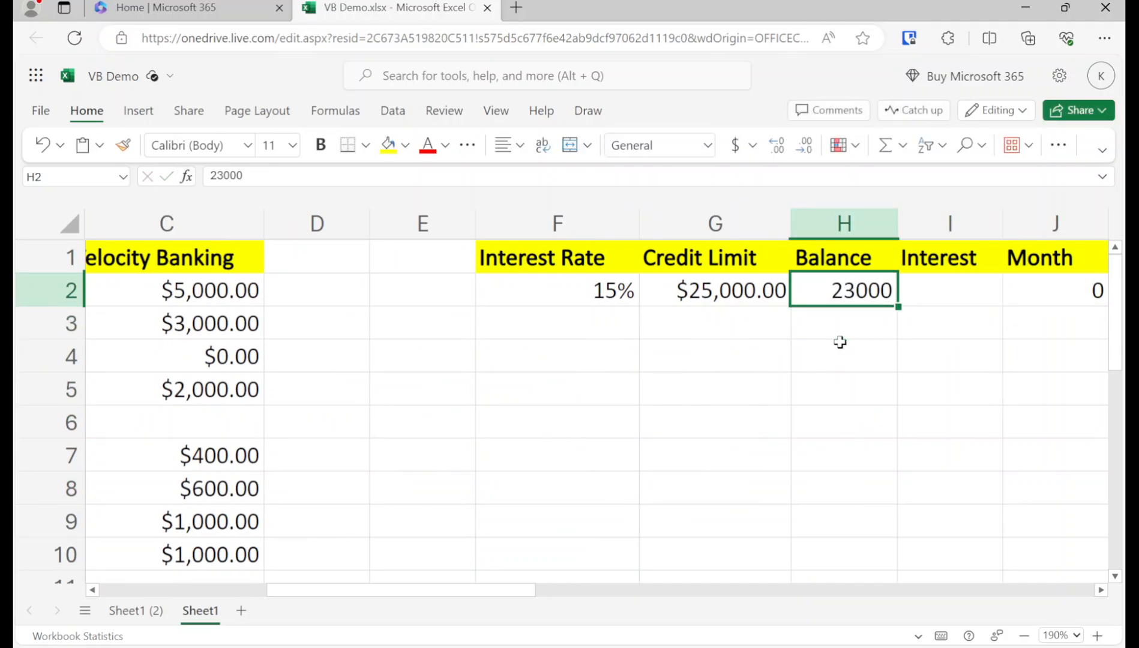
Copy the currency-formatted Credit Limit from G2 into Balance cell H2 and replace the amount with 23,000
key(Left)
key(ctrl+c)
key(Right)
key(ctrl+v)
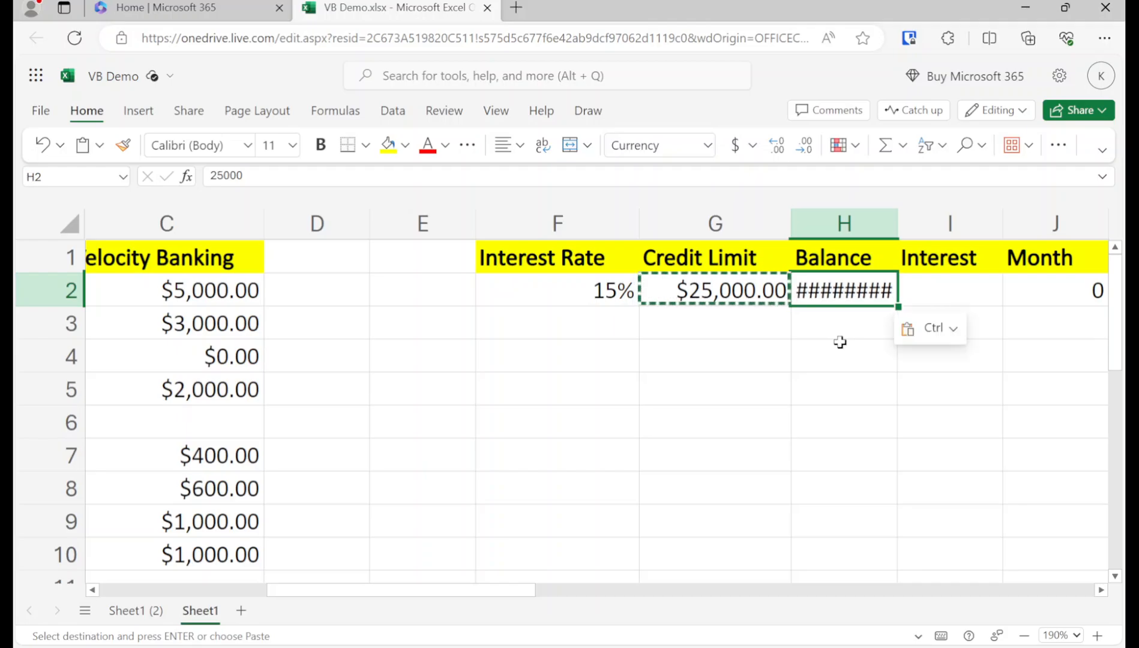
text(23,000)
key(Return)
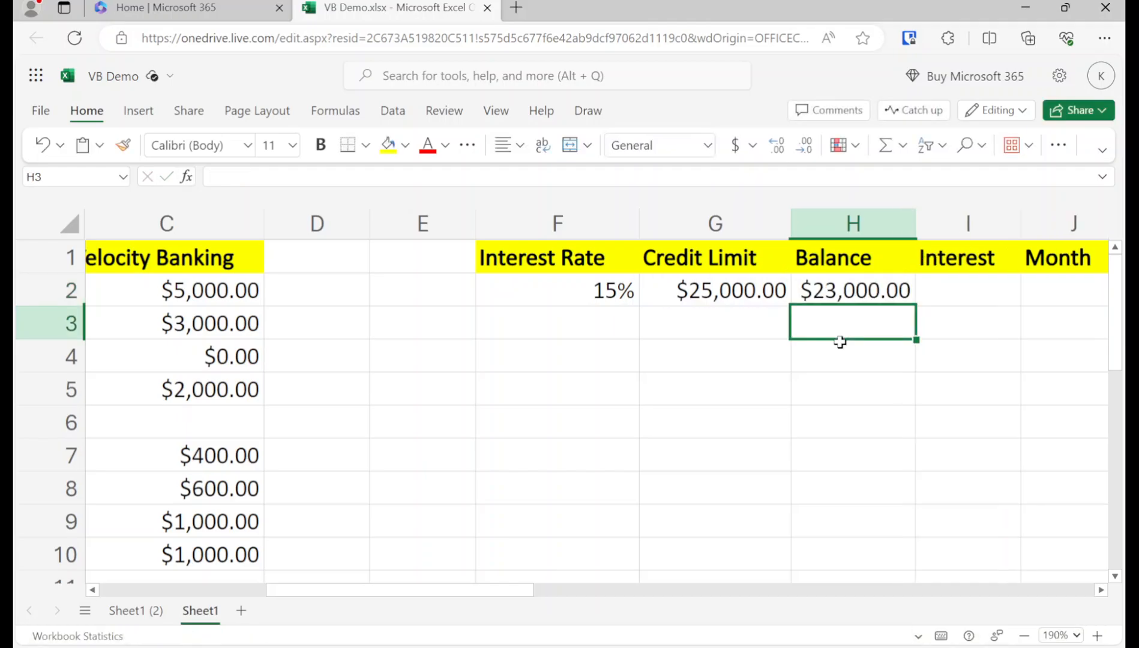
Examine the Student Loan and Auto Loan rows in relation to the credit line table
click(440, 348)
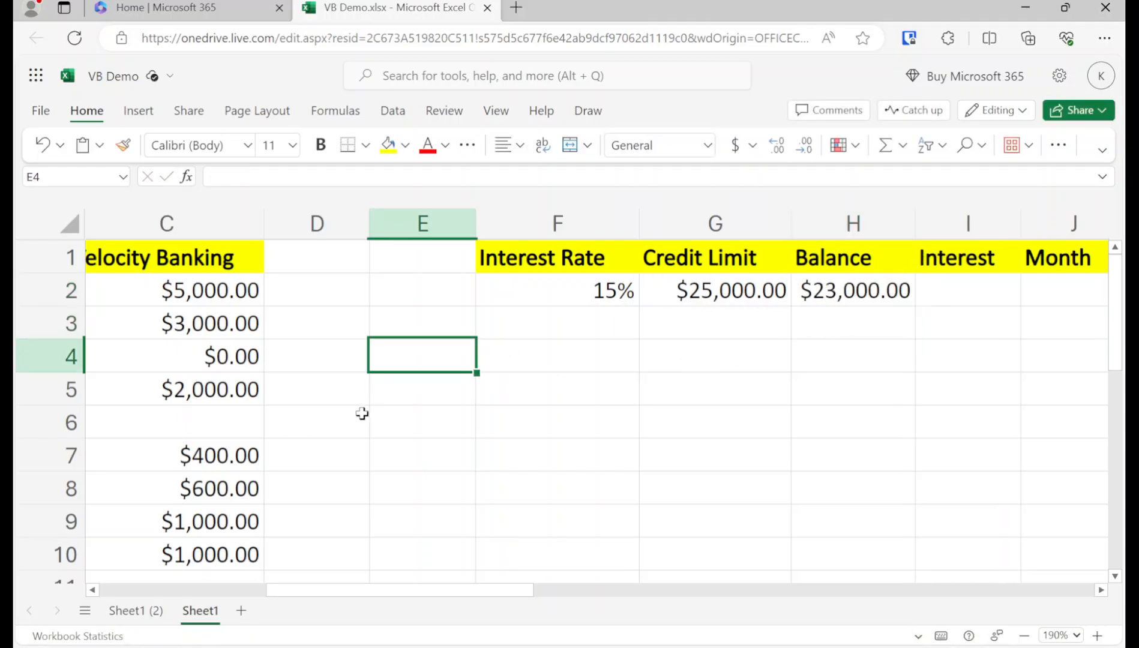
click(186, 475)
key(Home)
key(Up)
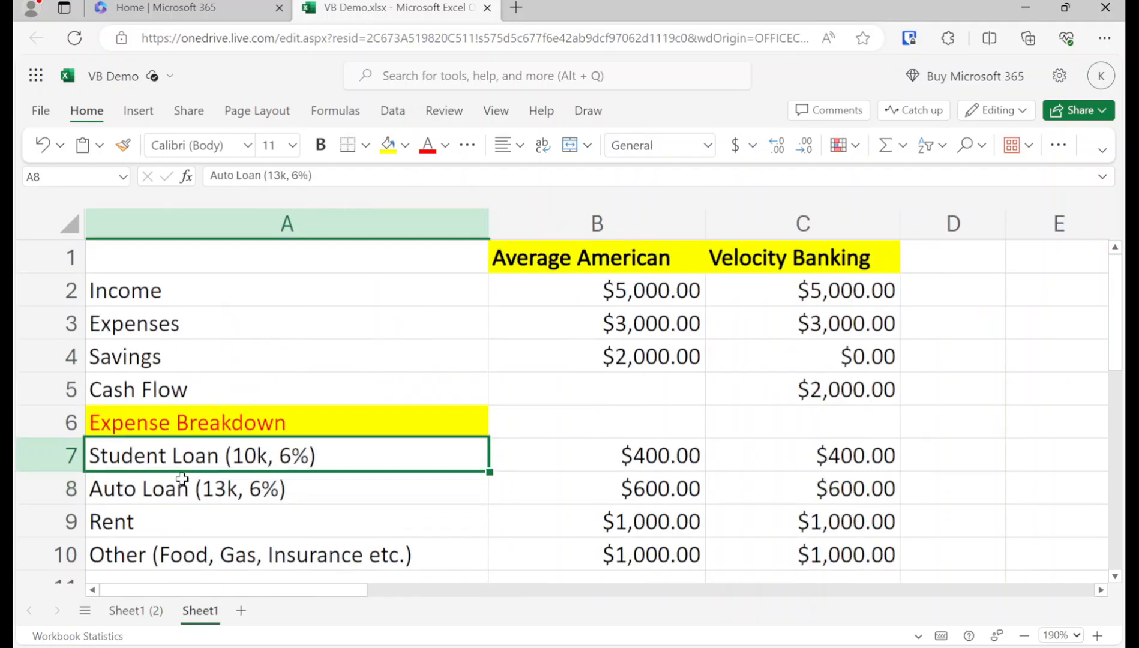
key(shift+Down)
key(Right)
key(Up)
key(Up)
key(Up)
key(Up)
key(Right)
key(Right)
key(Right)
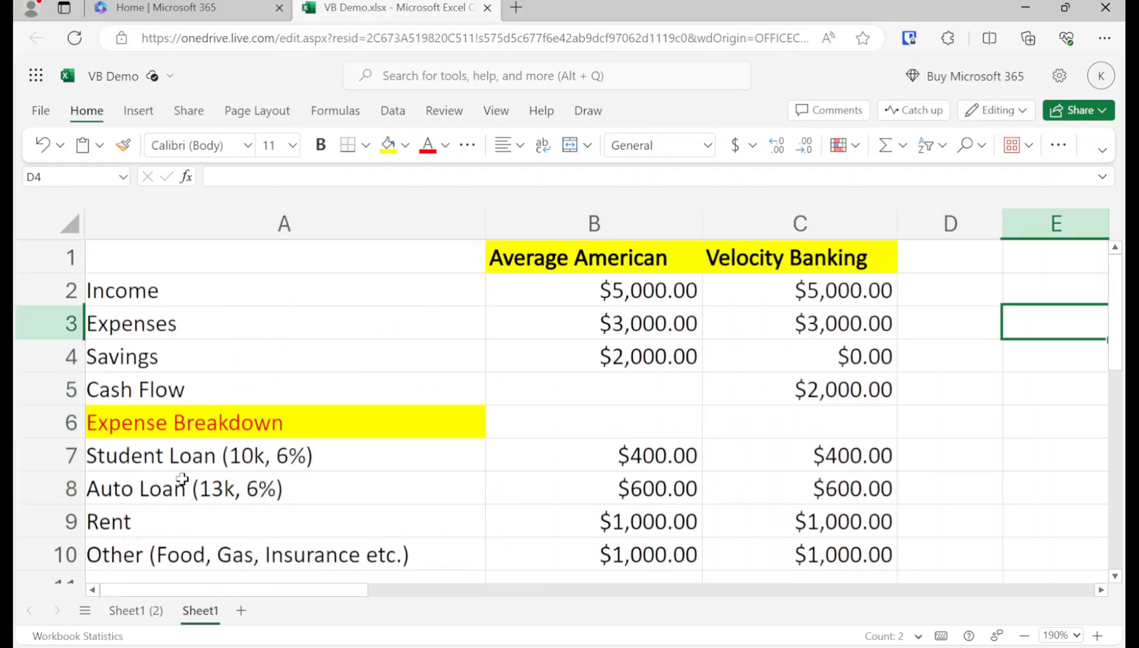
key(Right)
key(Right)
key(Right)
key(Left)
key(Left)
key(Left)
key(Left)
key(Left)
key(Left)
key(Left)
key(Down)
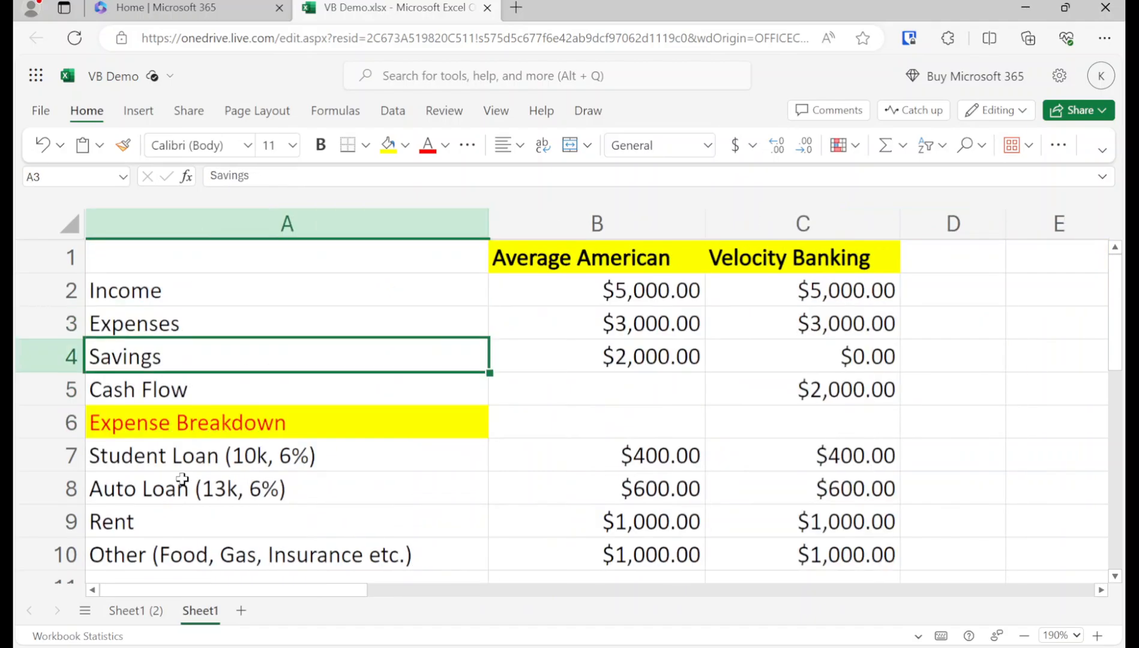
Set the Velocity Banking payments for Student Loan in C7 and Auto Loan in C8 to 0
key(Down)
key(Down)
key(Down)
key(shift+Down)
key(Right)
key(Right)
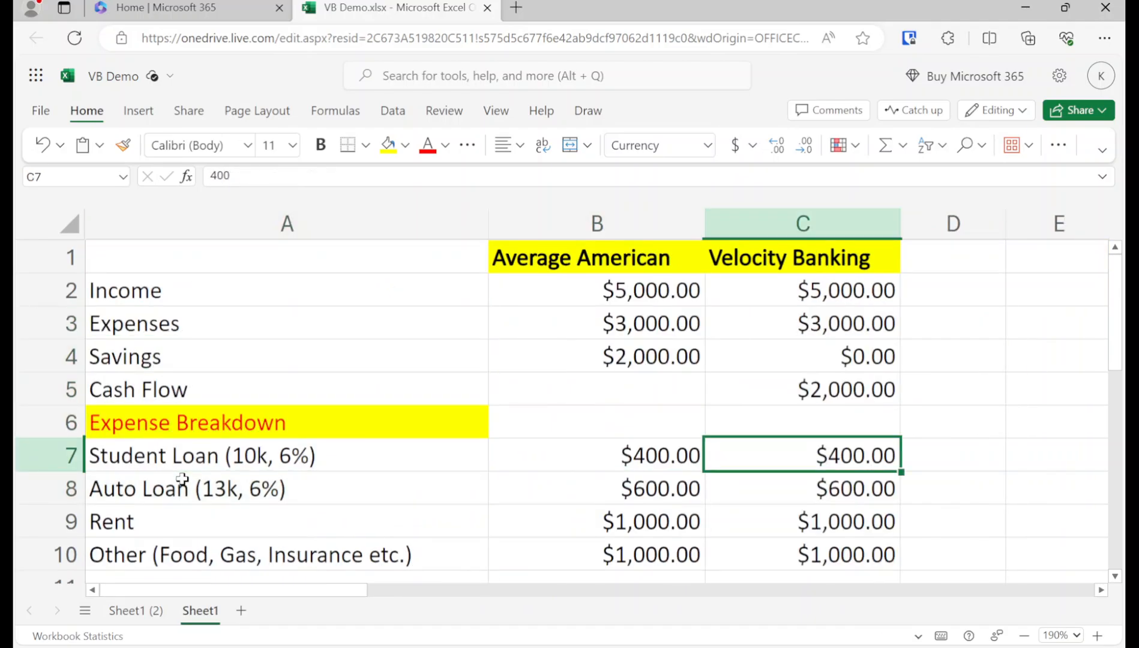
text(0)
key(Return)
text(0)
key(Return)
key(Up)
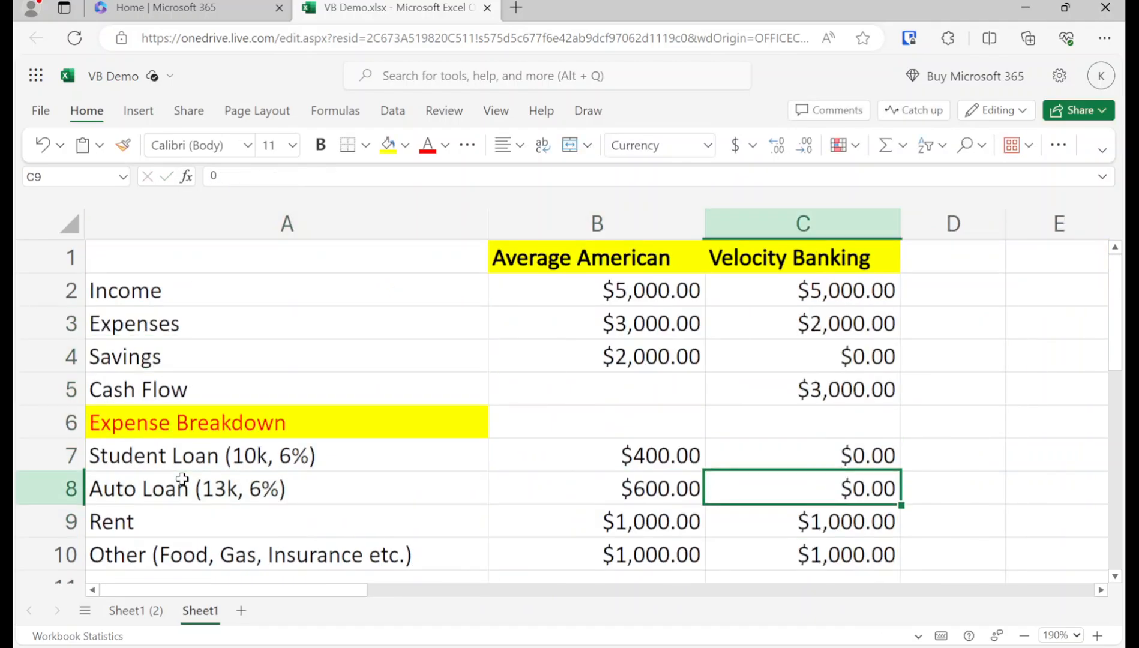
Examine the Velocity Banking Cash Flow in C5 and the values above it up to Income
key(Up)
key(Up)
key(Up)
key(Up)
key(Down)
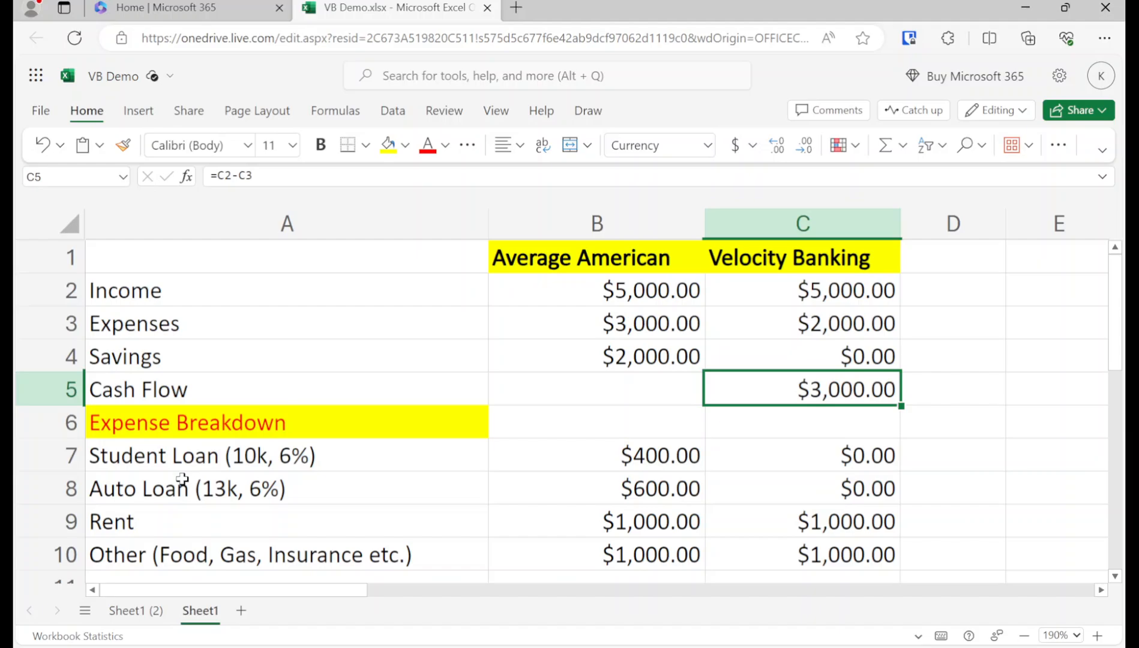
key(Up)
key(Up)
key(Up)
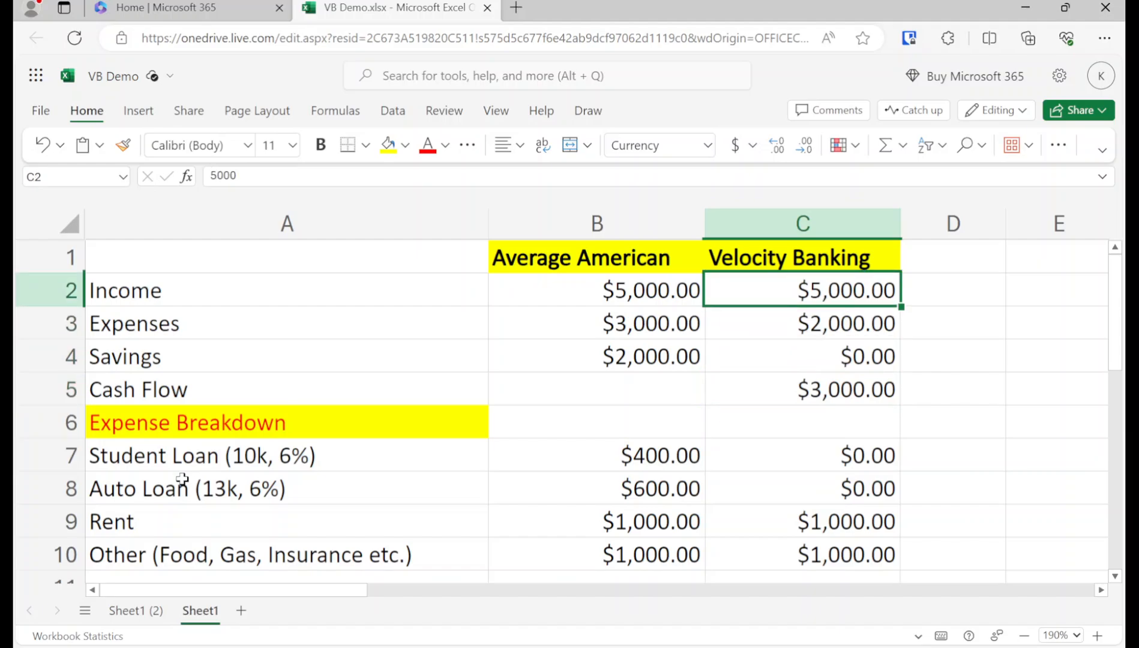
Enter the formula =J2+1 in Month cell J3 to advance the count by one month
key(Right)
key(Right)
key(Right)
key(Right)
key(Right)
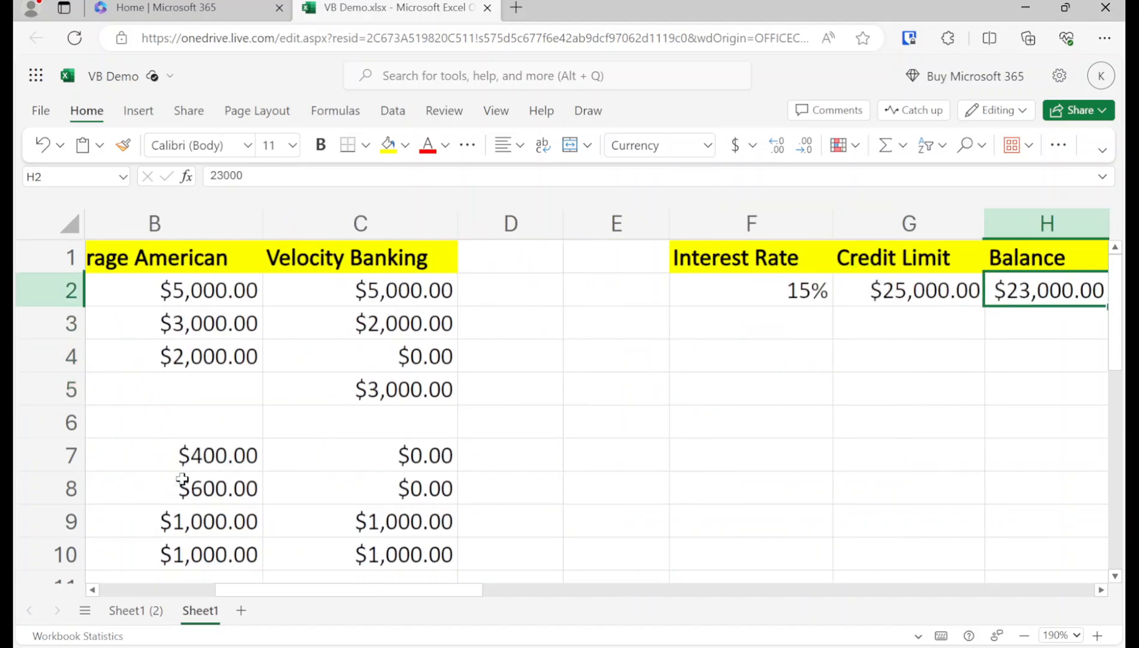
key(Down)
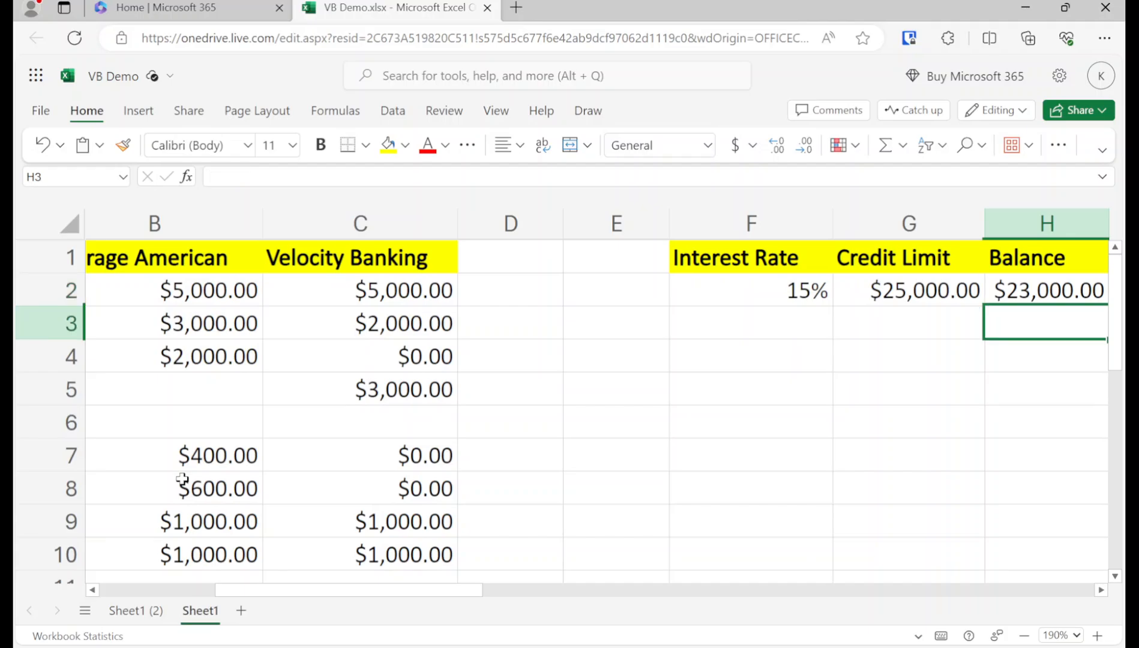
key(Right)
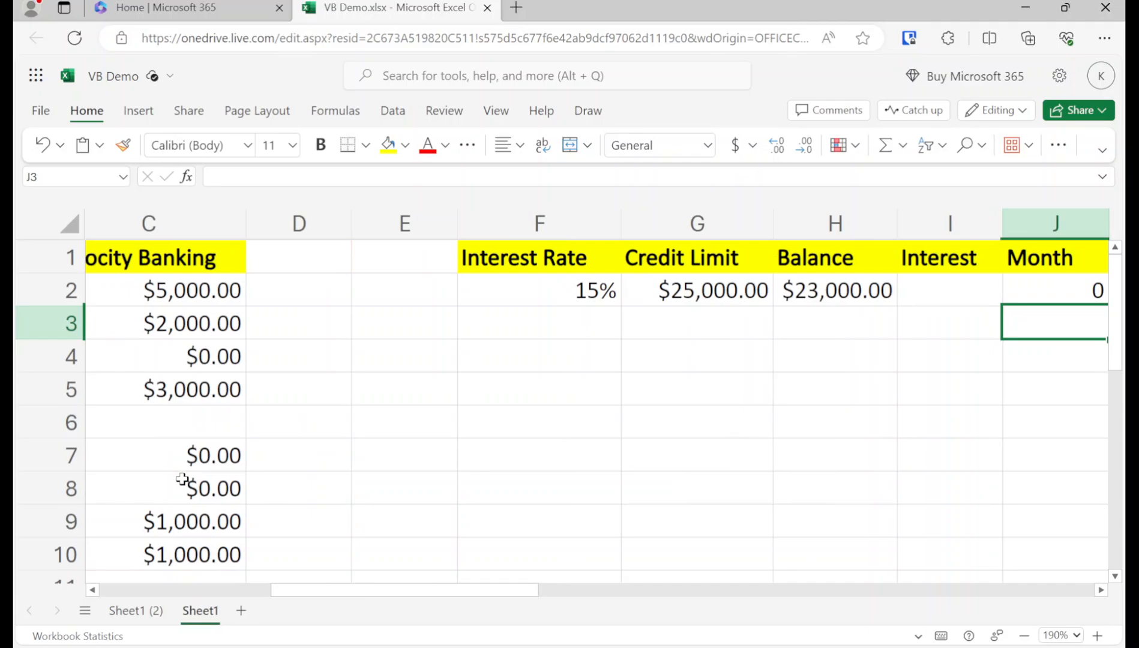
text(=)
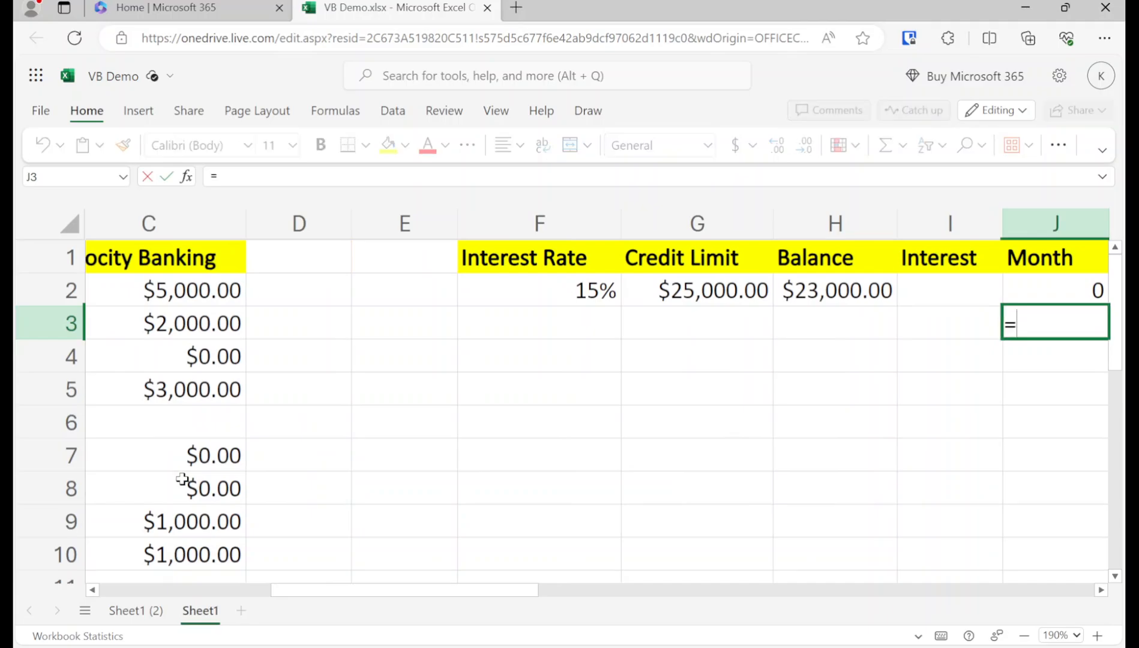
text(j2+1)
key(Return)
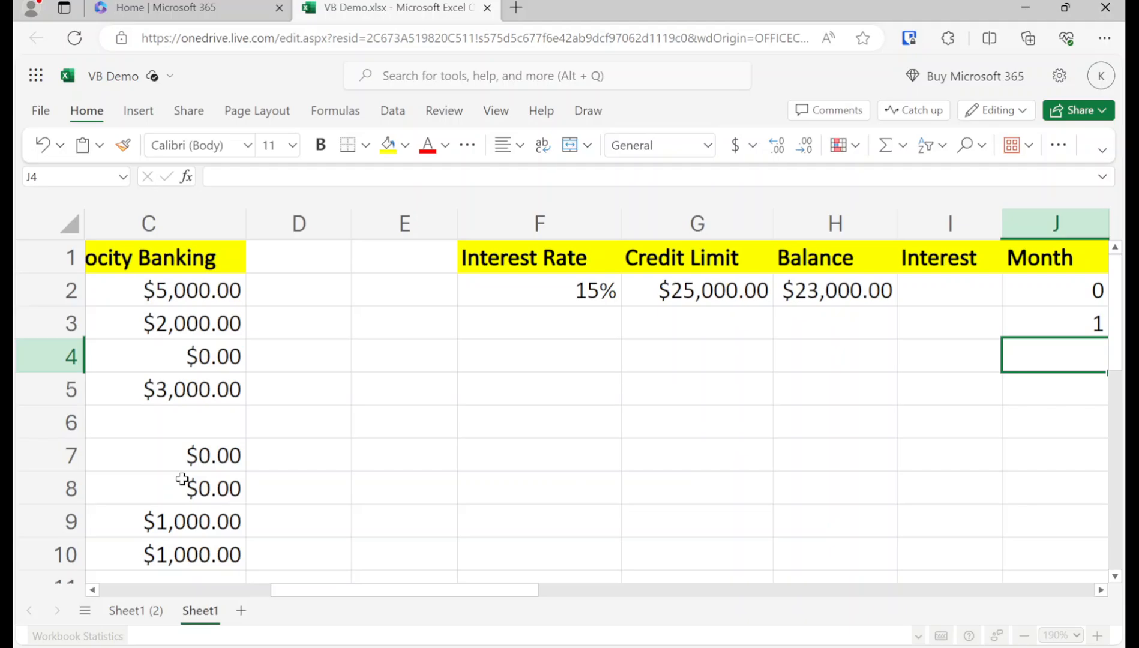
Enter the formula =H2+I2-3000 in Balance cell H3 to add interest and subtract the monthly cash flow
key(Left)
key(Left)
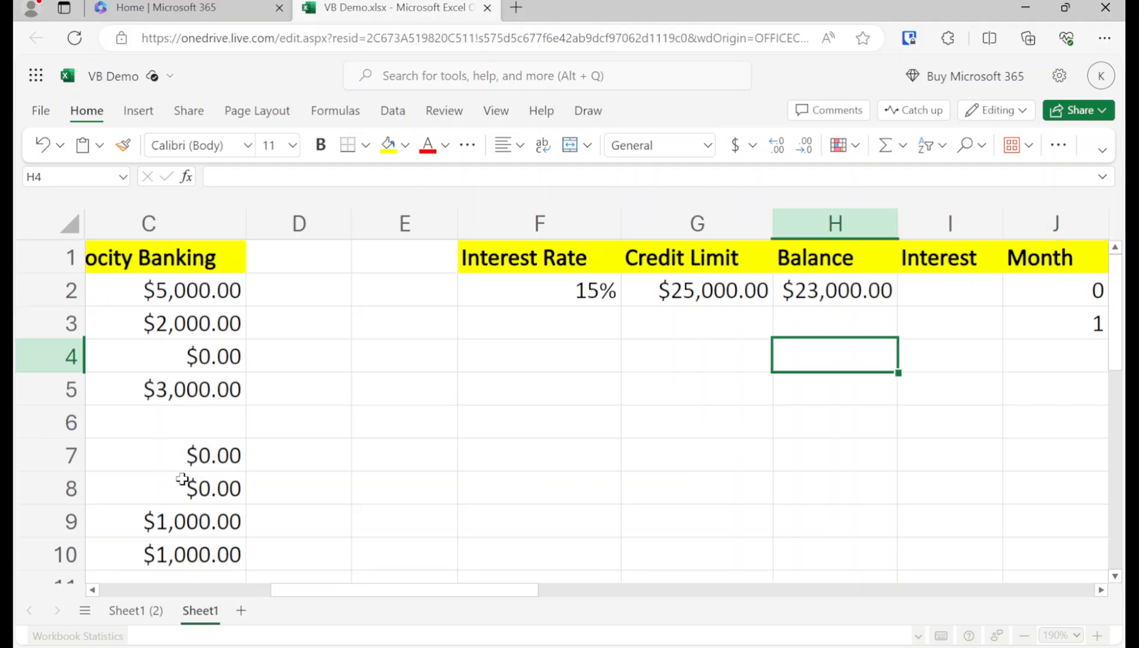
key(Up)
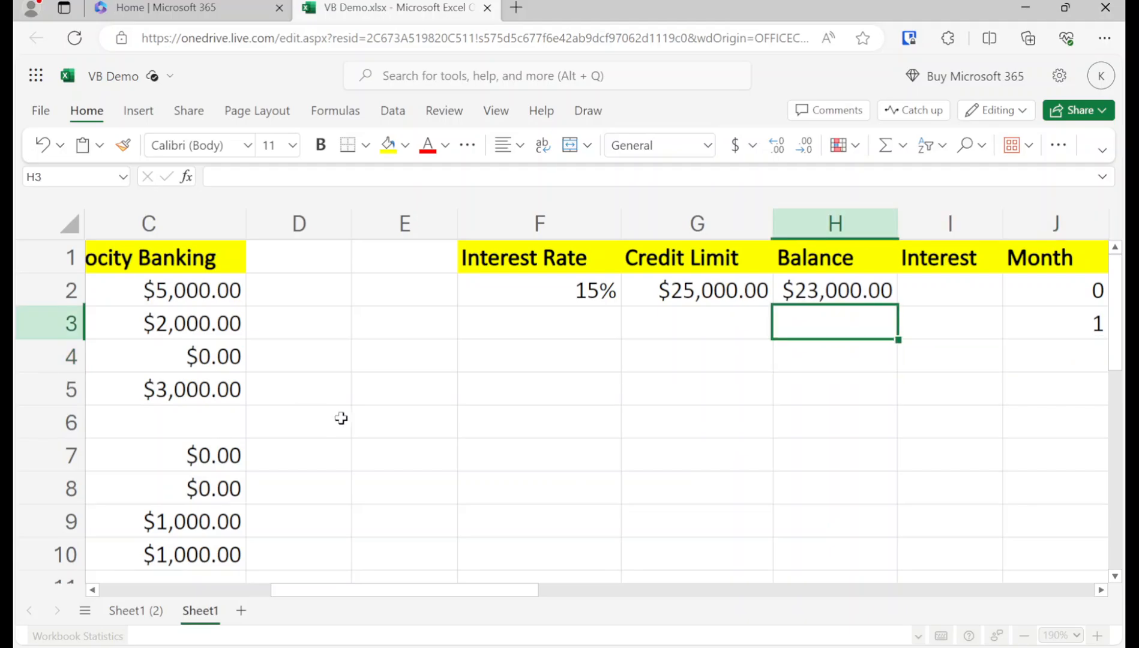
text(=)
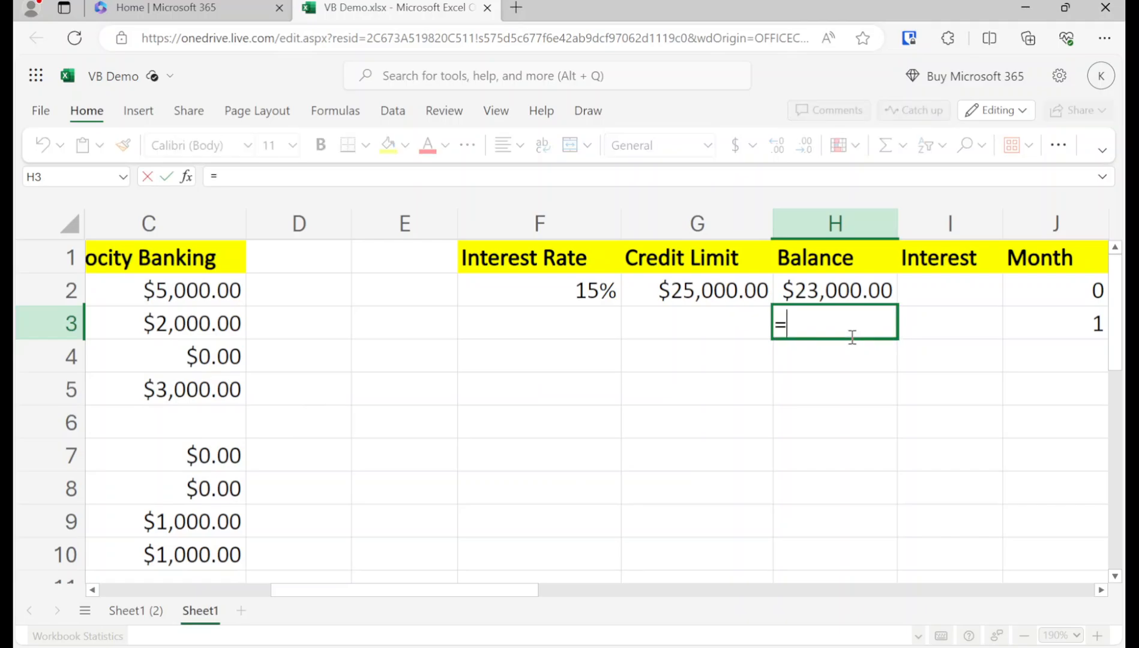
text(h)
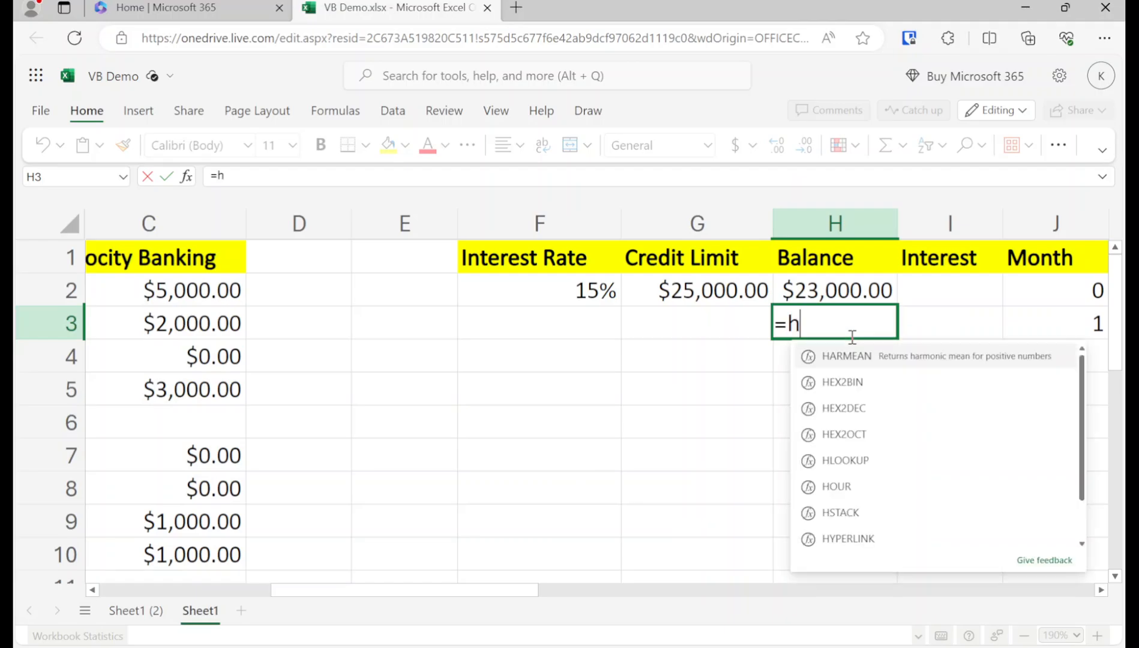
text(2+i2)
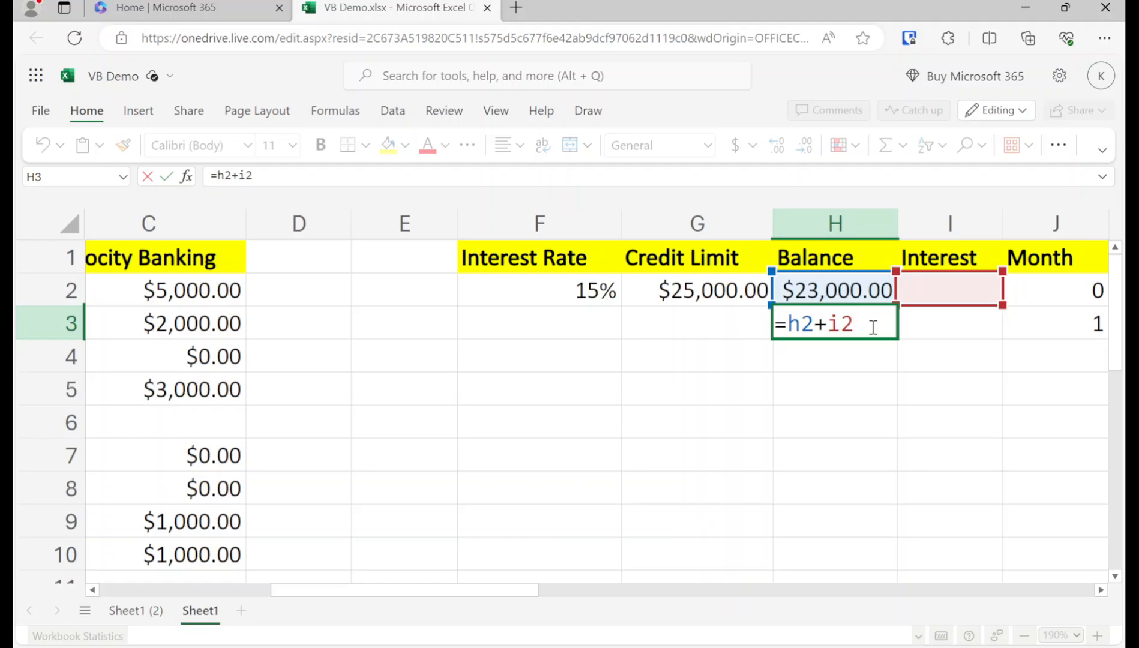
text(-3000)
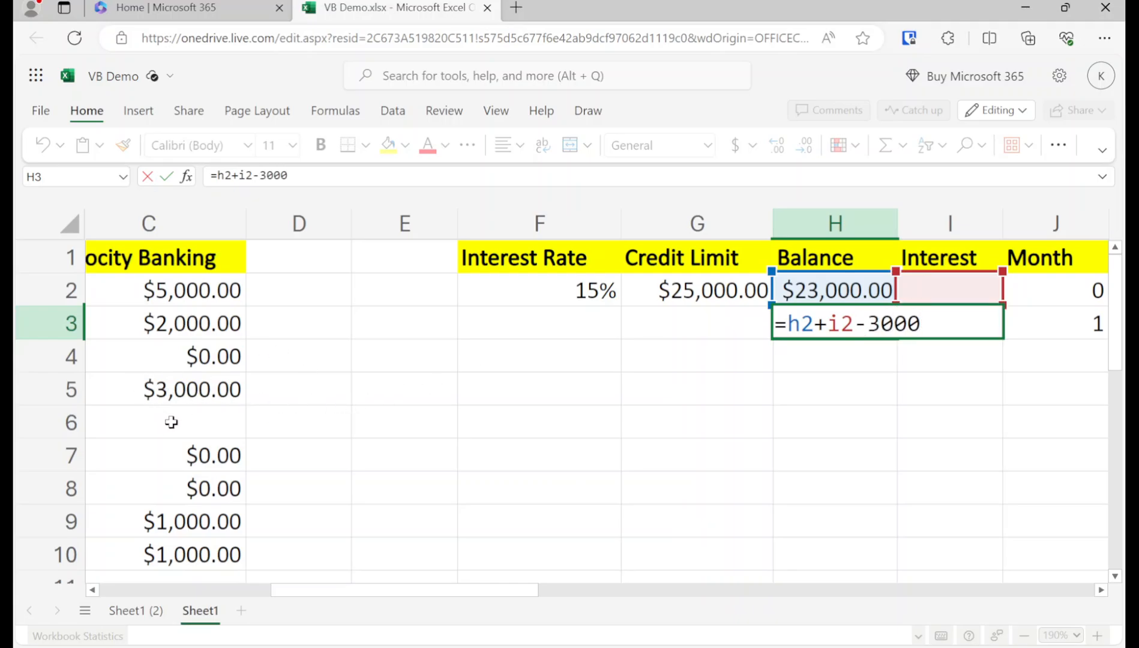
key(Return)
Try to copy Balance cell H3 into Interest cell I3, and undo the paste
key(Right)
key(Right)
key(Right)
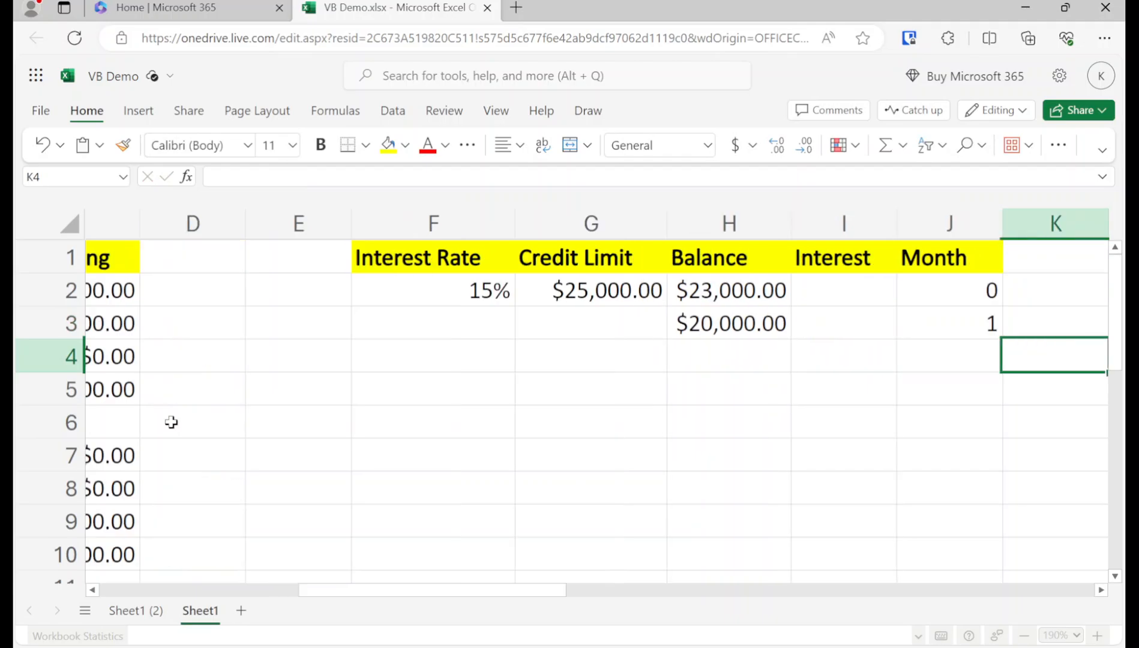
key(Left)
key(Left)
key(Up)
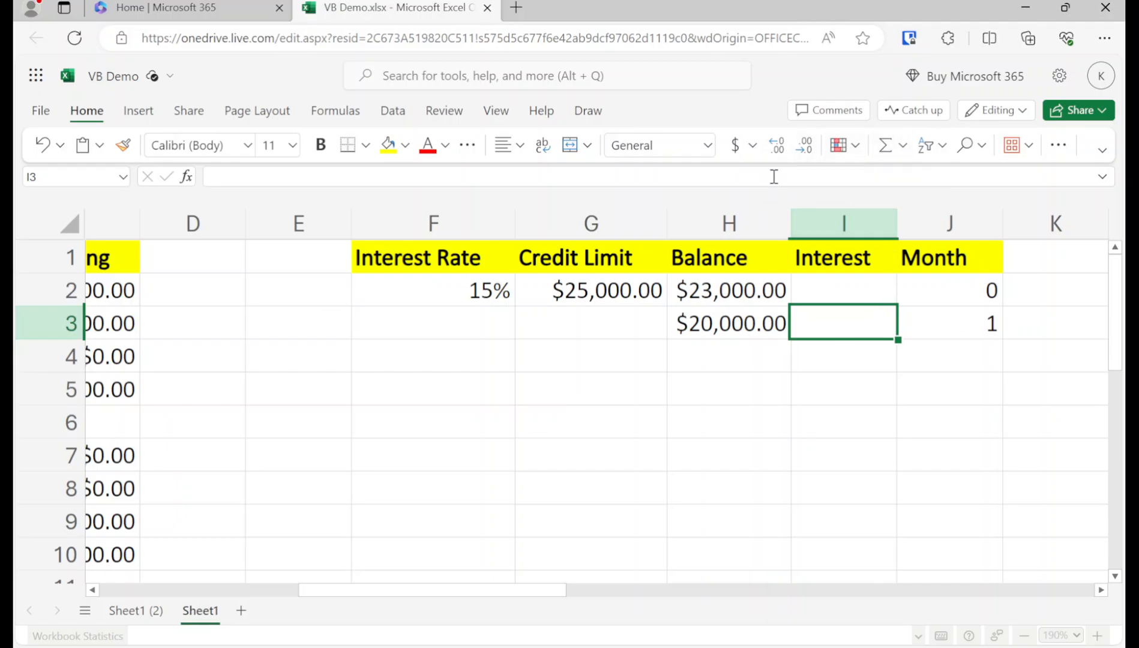
click(767, 318)
key(ctrl+c)
click(831, 323)
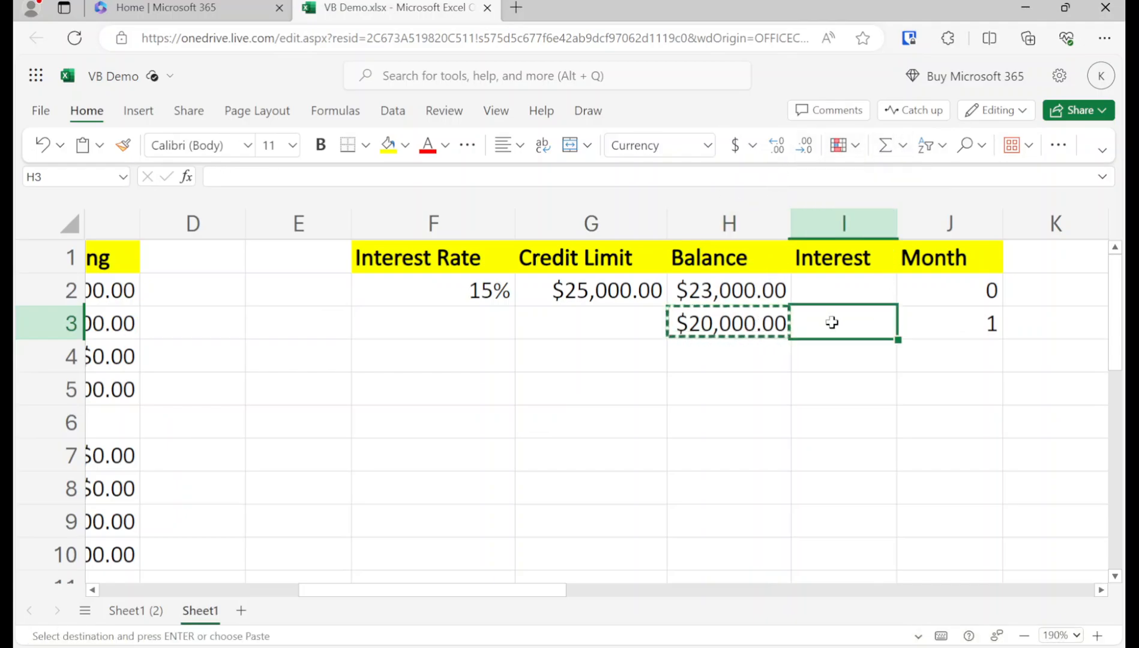
key(ctrl+v)
key(ctrl+z)
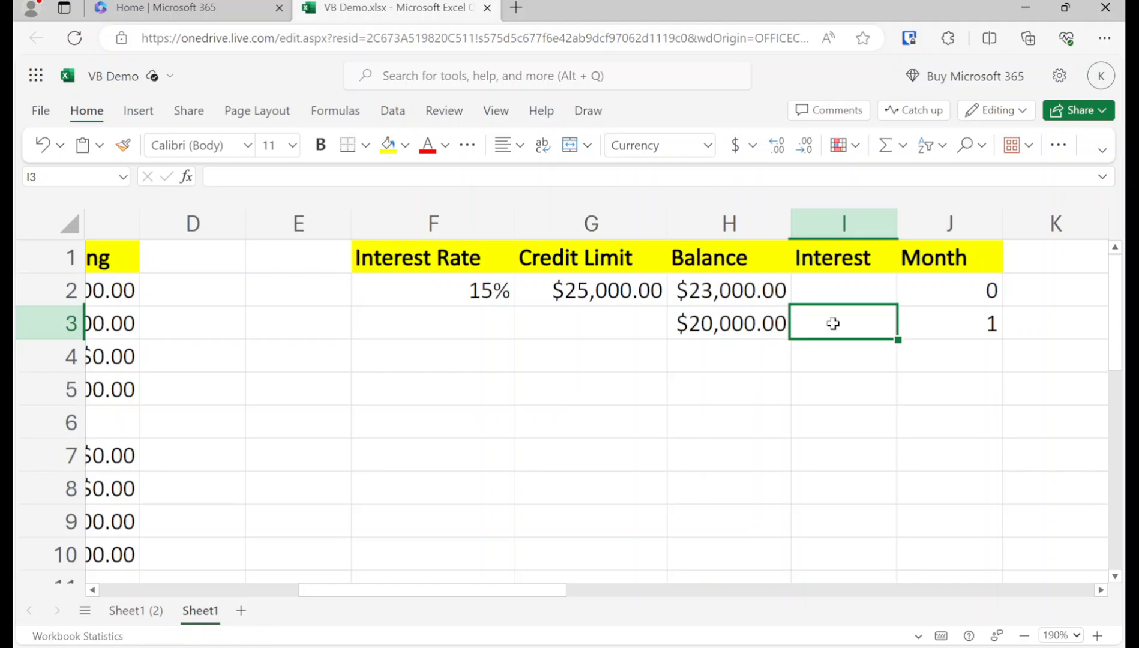
Insert an AVERAGE of Balance cells H3 and H2 in Interest cell I3 and widen column I to fit it
click(902, 147)
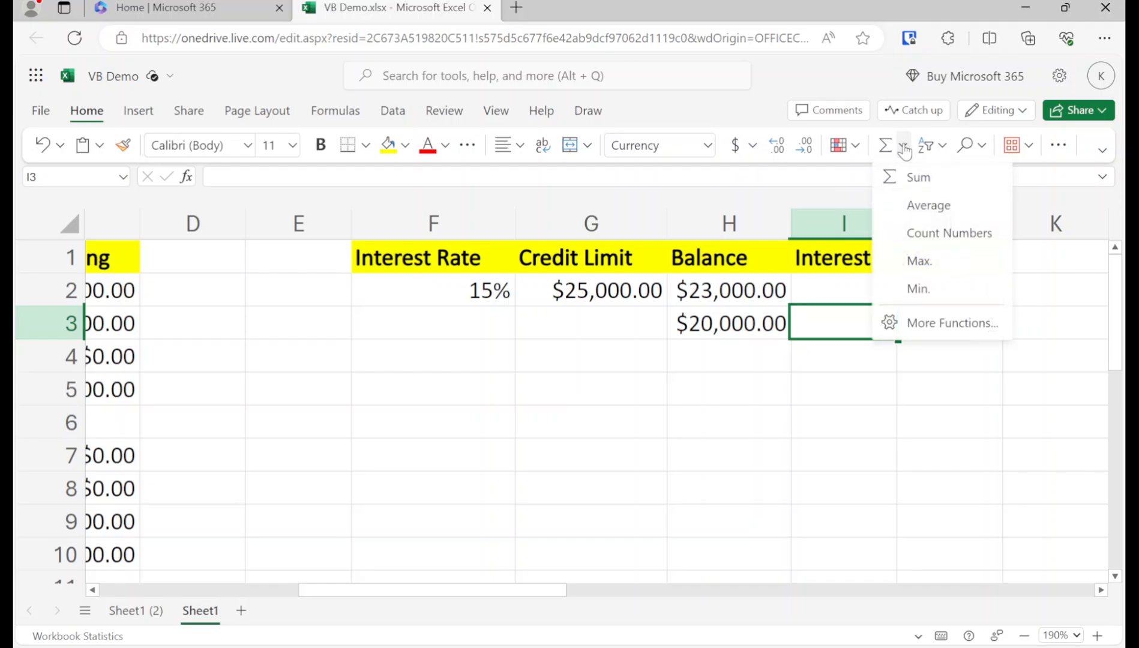
click(924, 206)
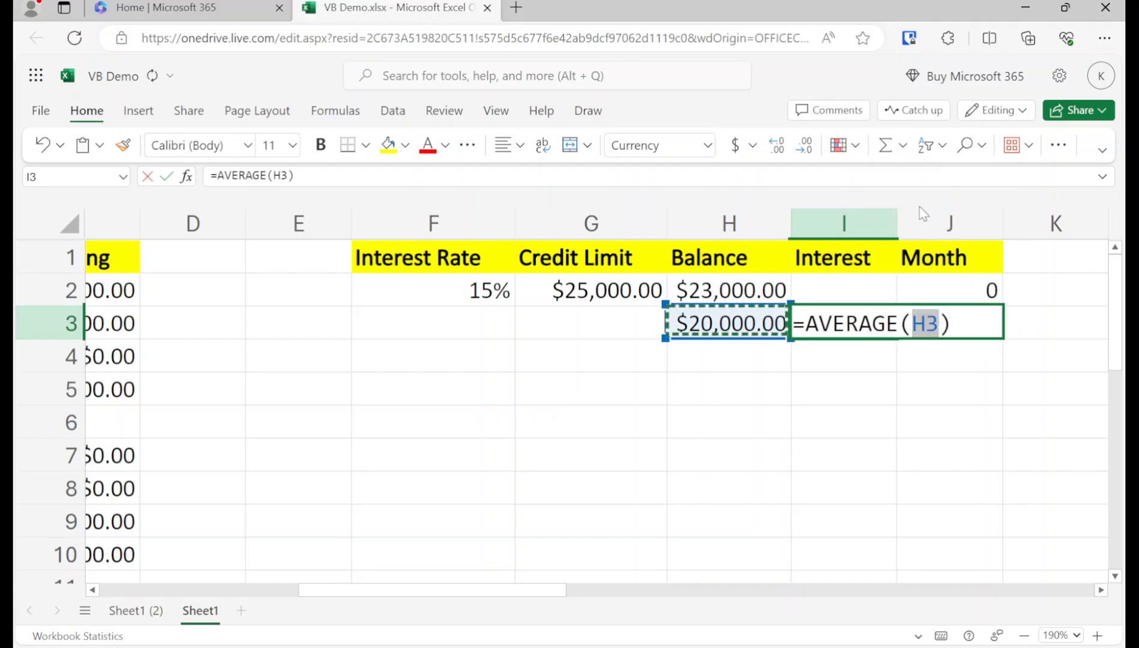
ctrl+click(746, 290)
key(Return)
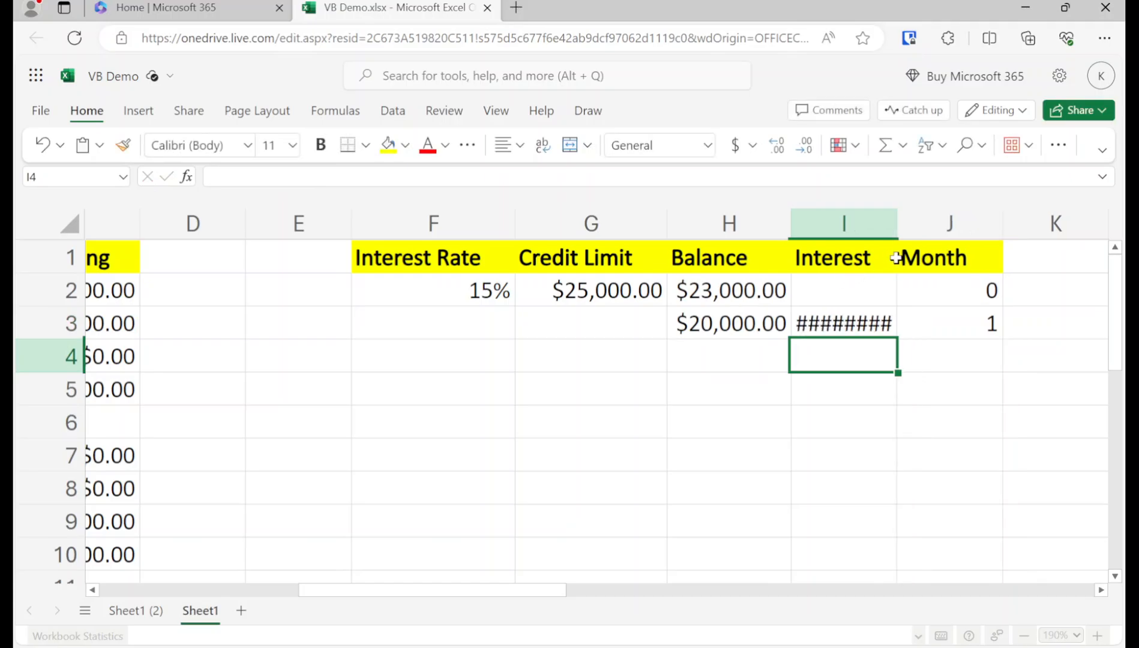
drag(896, 229, 938, 229)
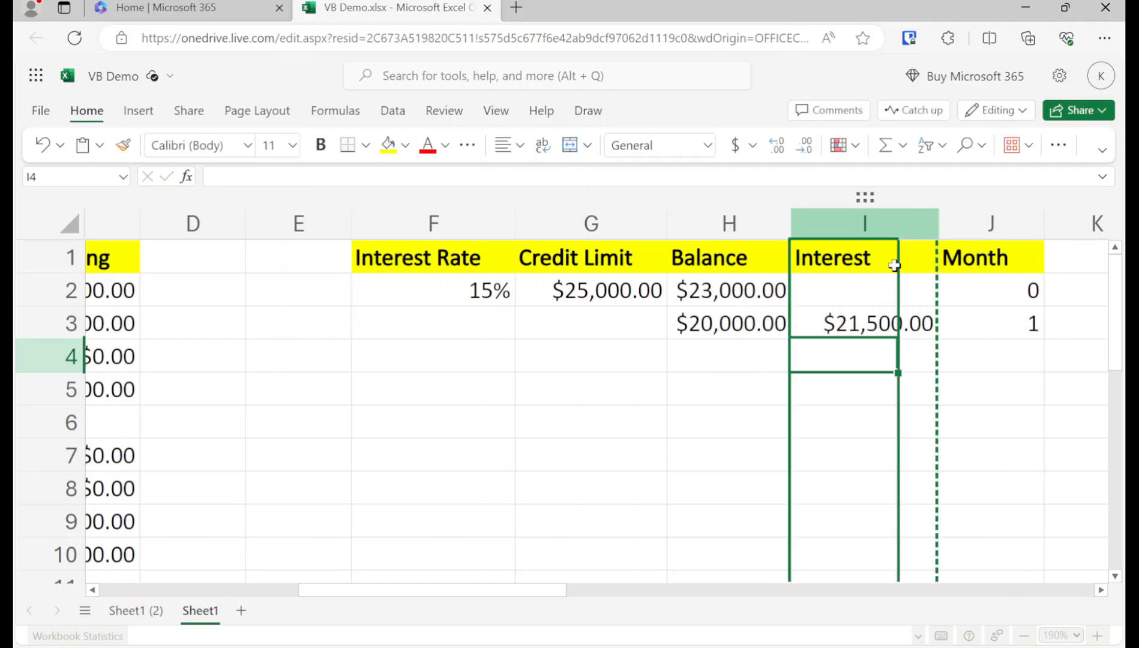
Extend the Interest formula in I3 to =AVERAGE(H3,H2)*.15/12 for one month's interest at 15%
click(869, 321)
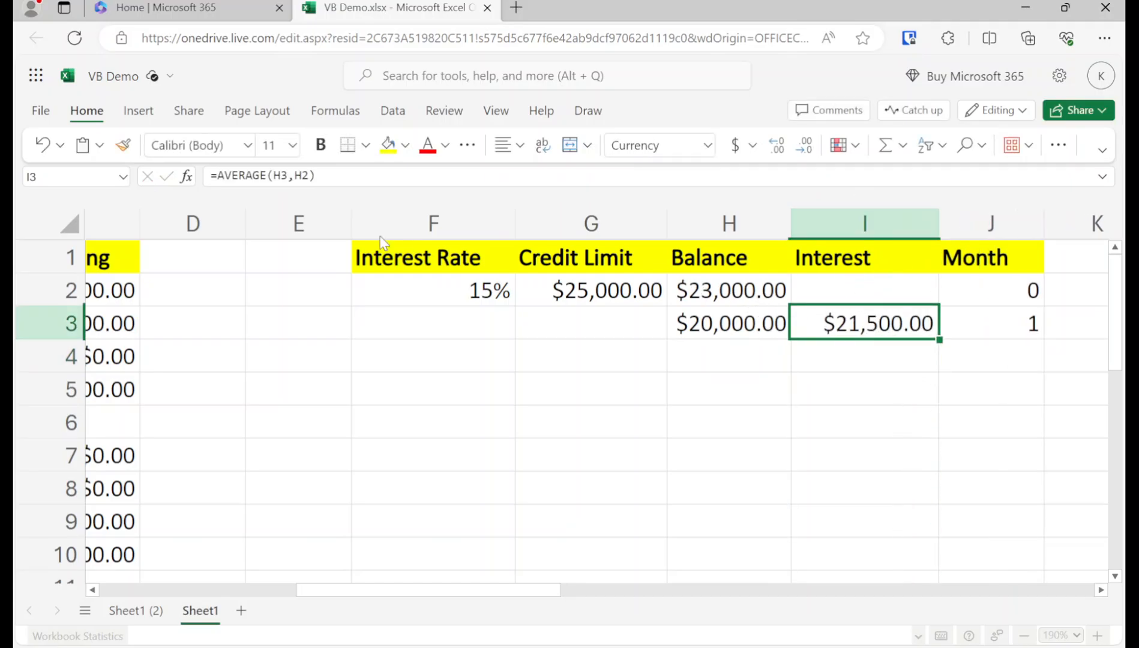
click(362, 175)
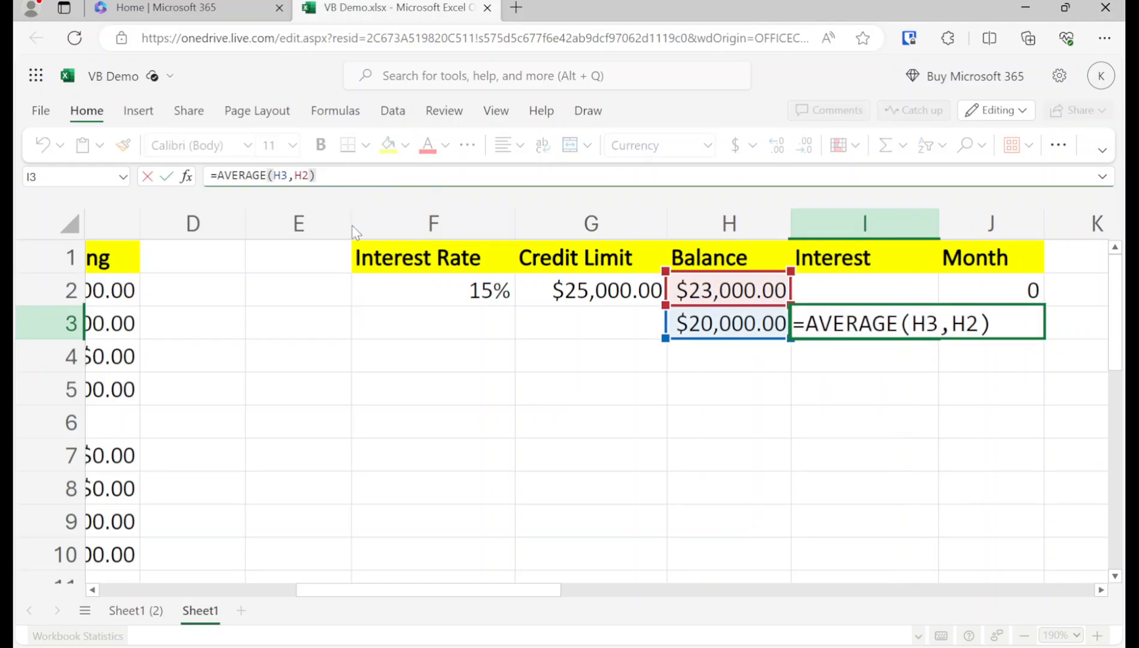
text(*.15)
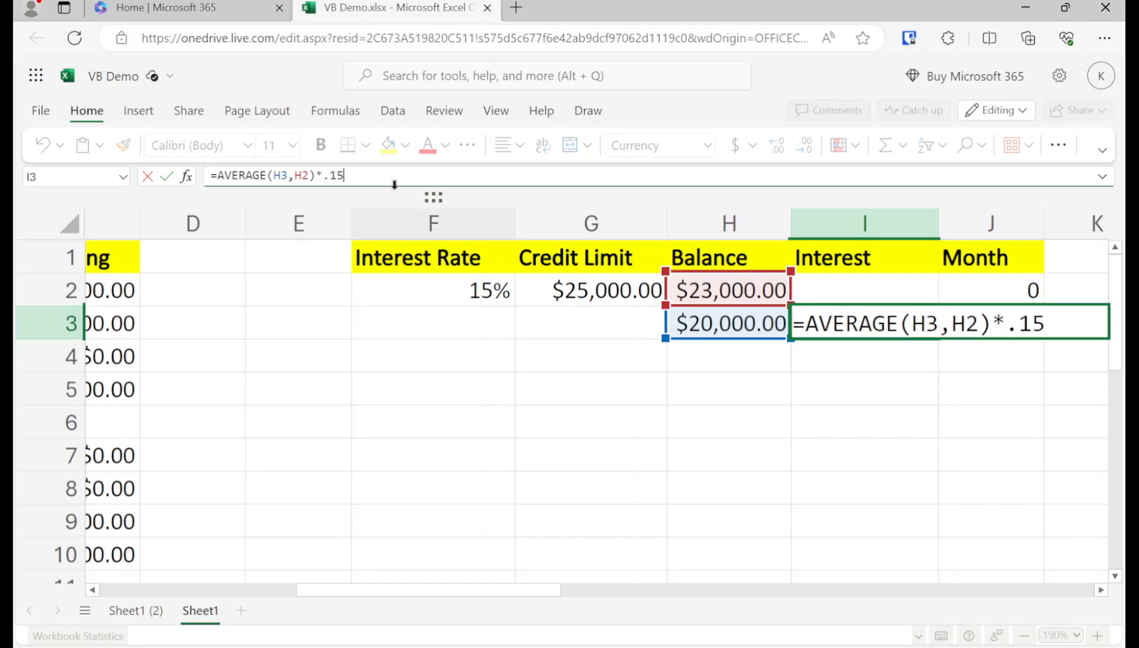
text(/12)
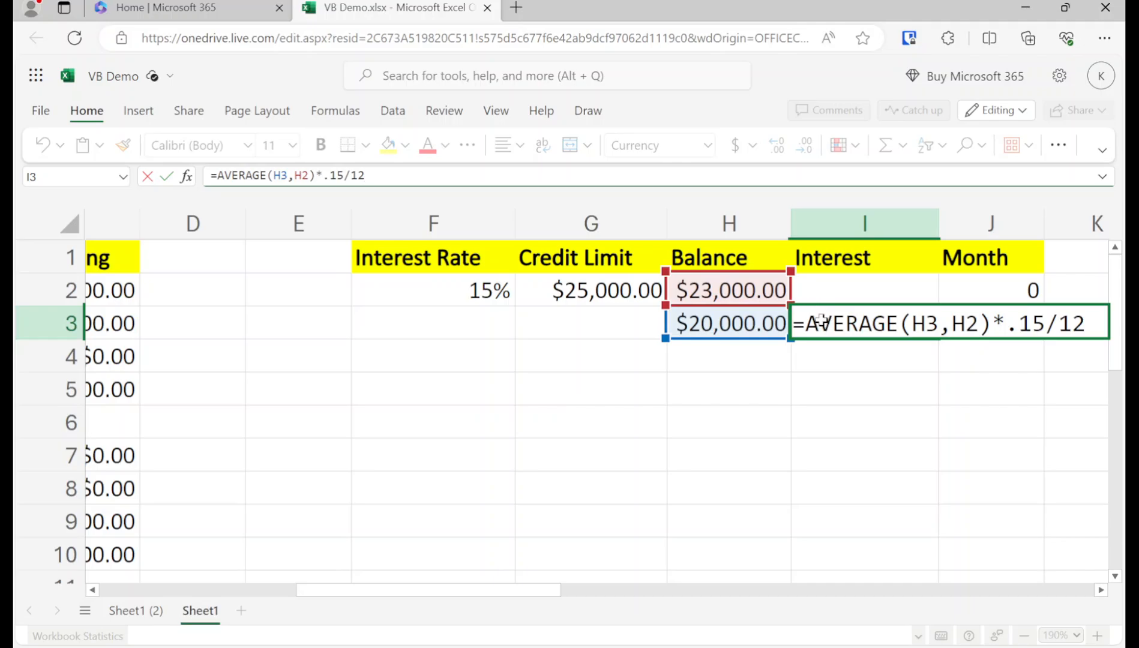
key(Return)
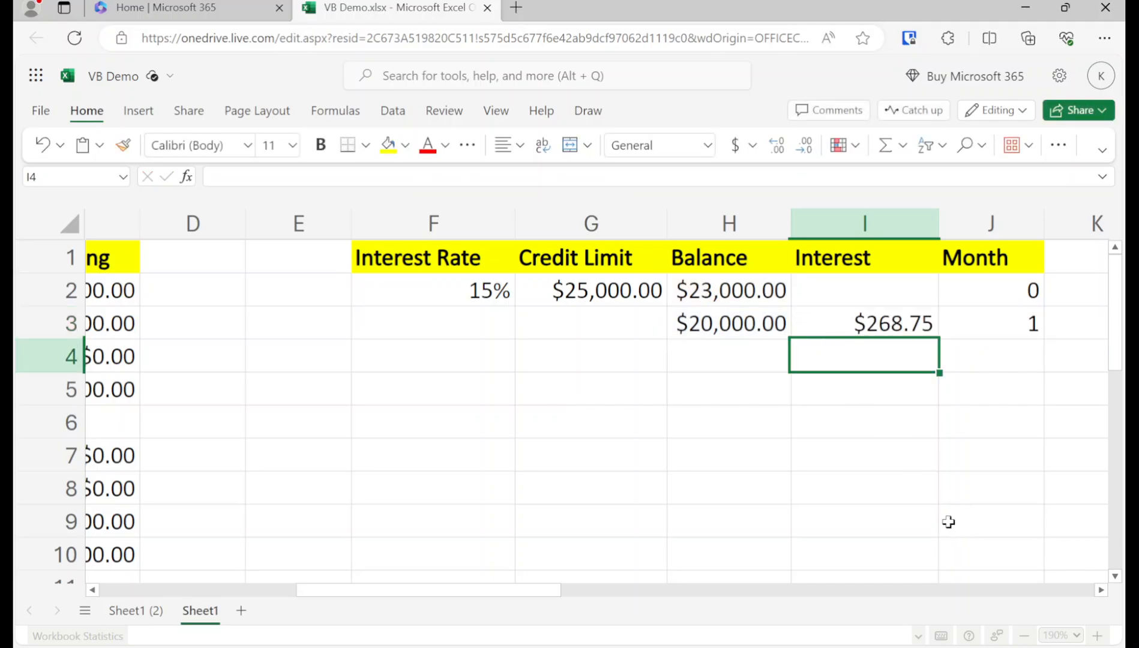
Copy the Balance, Interest and Month formulas from H3:J3 into each row from 4 through 11
key(Left)
key(Up)
key(shift+Right)
key(shift+Right)
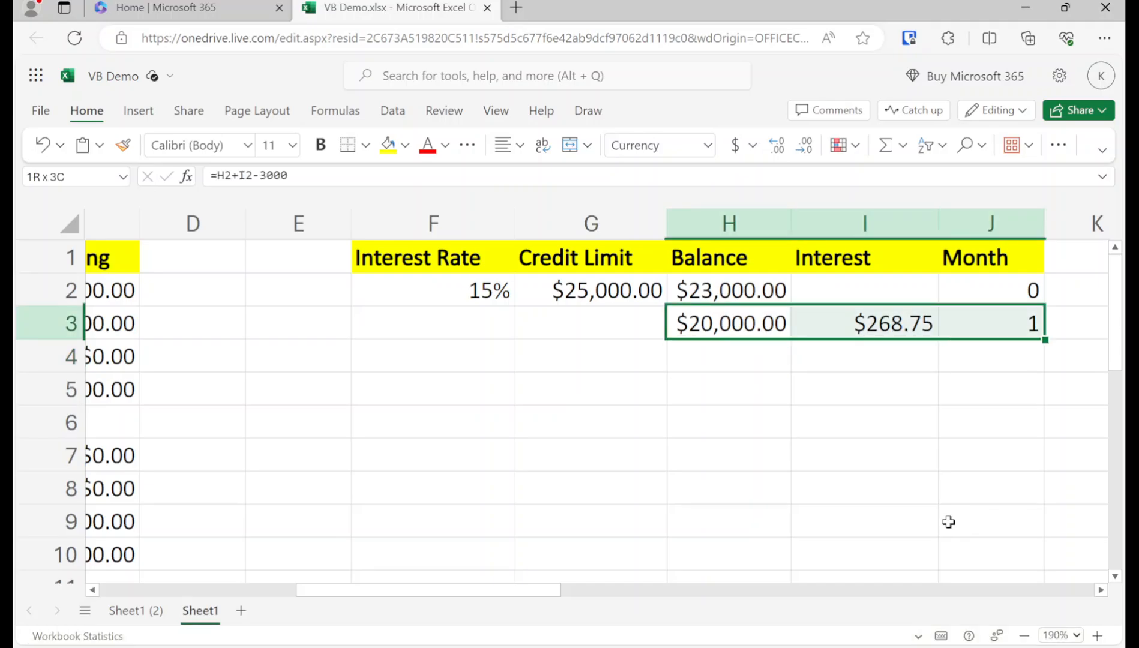
key(ctrl+c)
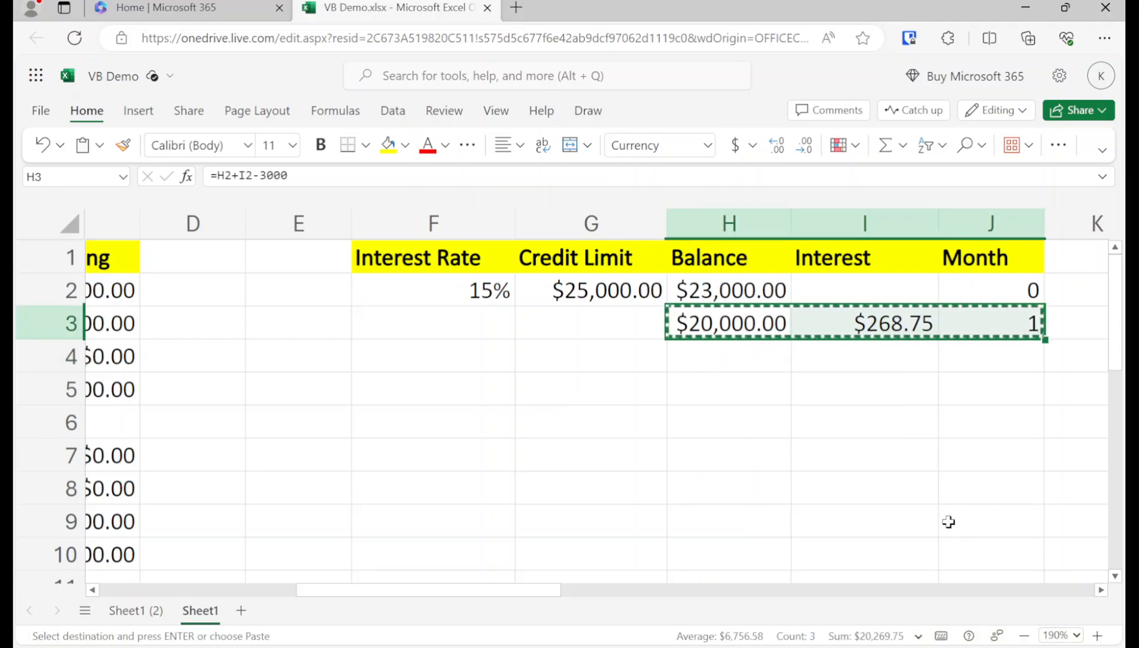
key(shift+Down)
key(shift+Down)
key(Down)
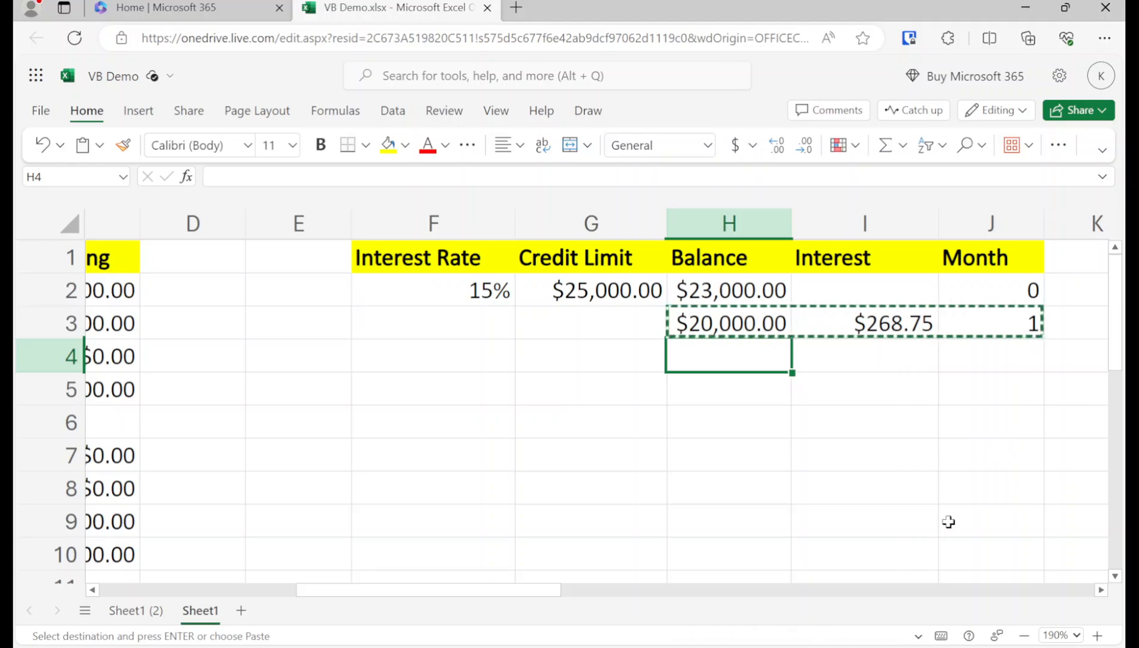
key(ctrl+v)
key(Down)
key(ctrl+v)
key(Down)
key(ctrl+v)
key(Down)
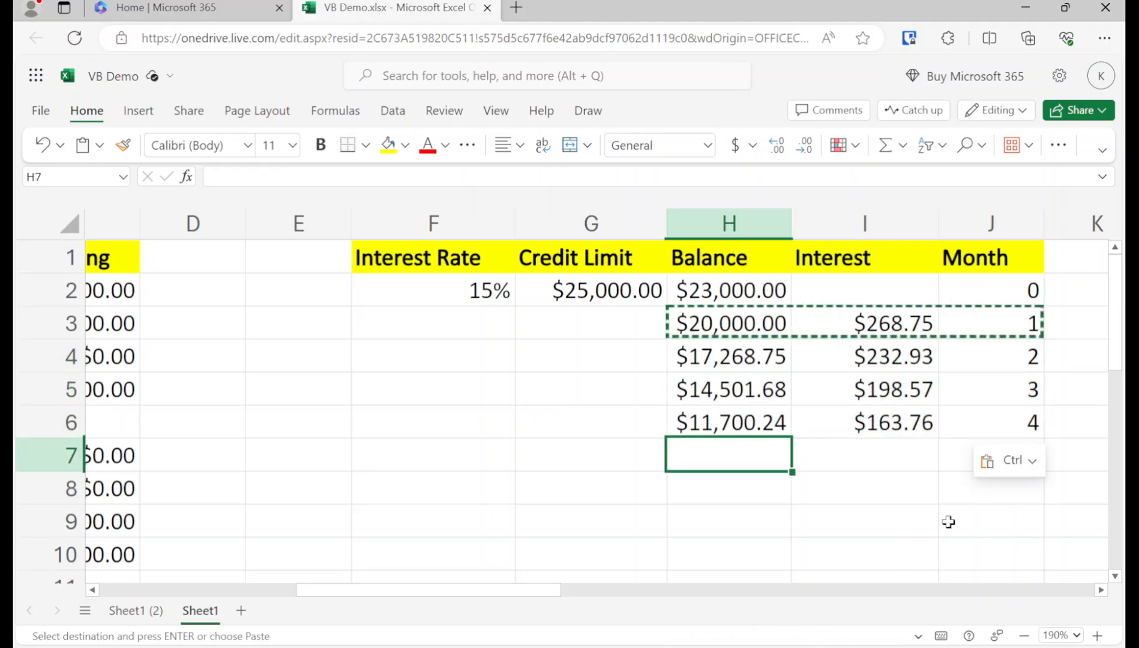
key(ctrl+v)
key(Down)
key(ctrl+v)
key(Down)
key(ctrl+v)
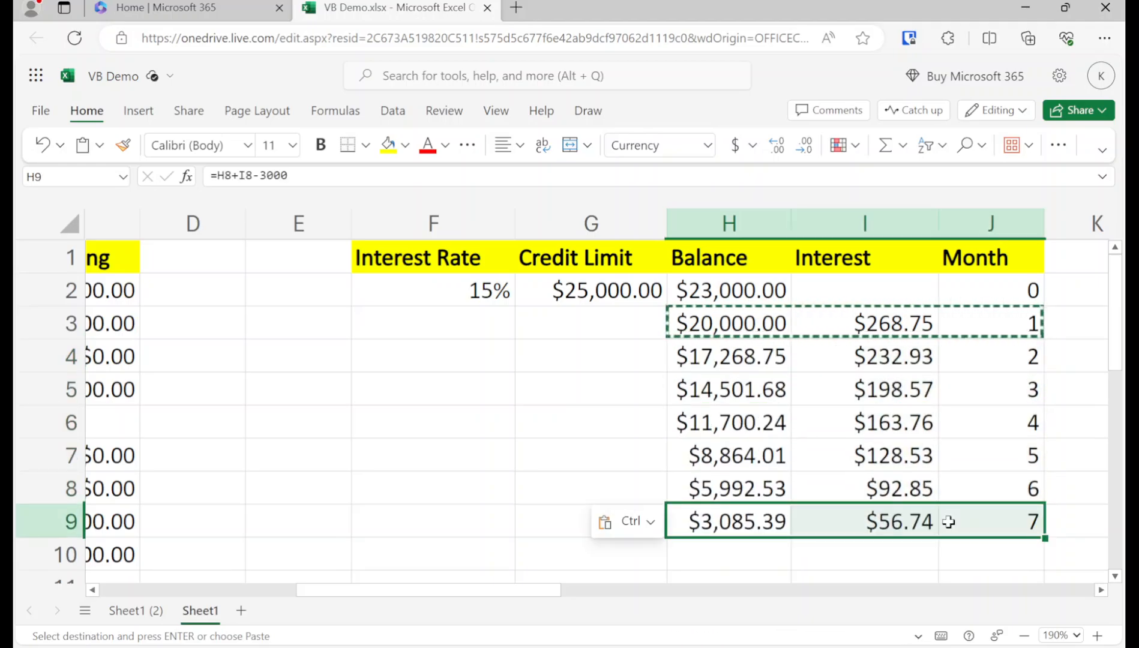
key(Down)
key(ctrl+v)
key(Down)
key(Down)
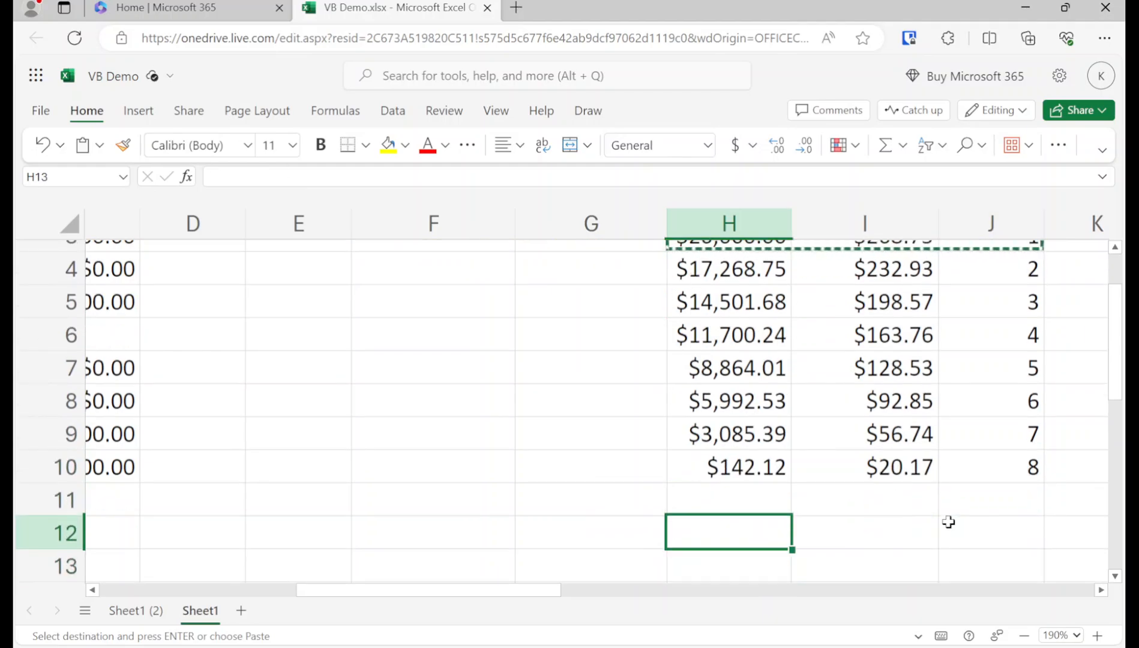
key(Up)
key(ctrl+v)
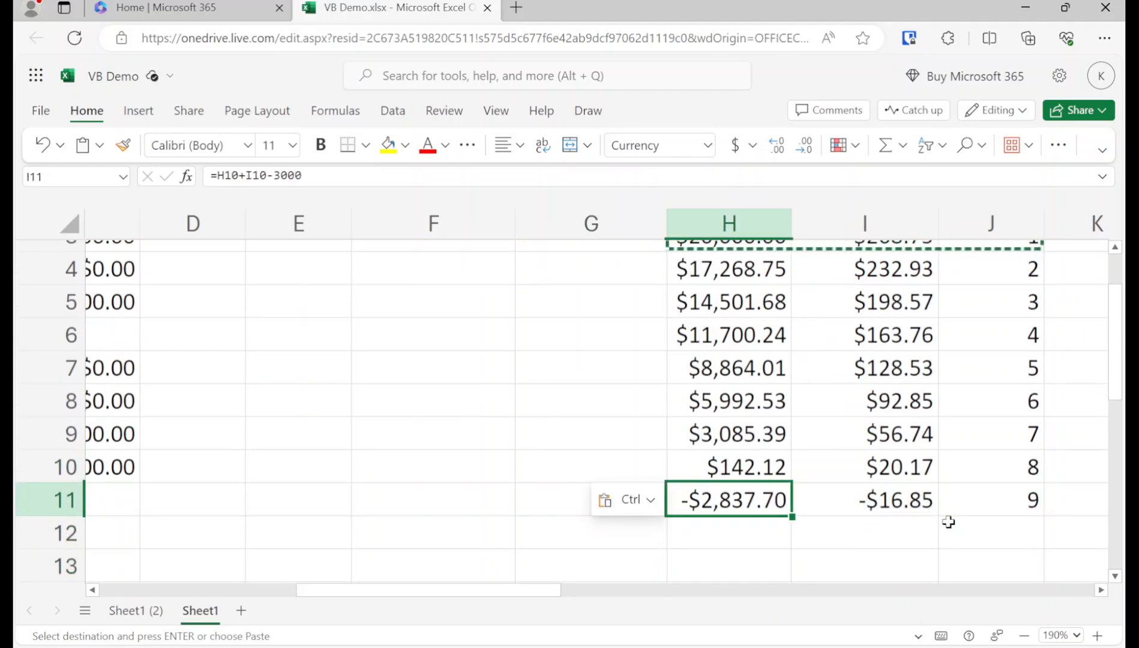
Format the month 9 Balance in H11 with red text and yellow fill, and replace its formula with 0
click(427, 145)
click(993, 495)
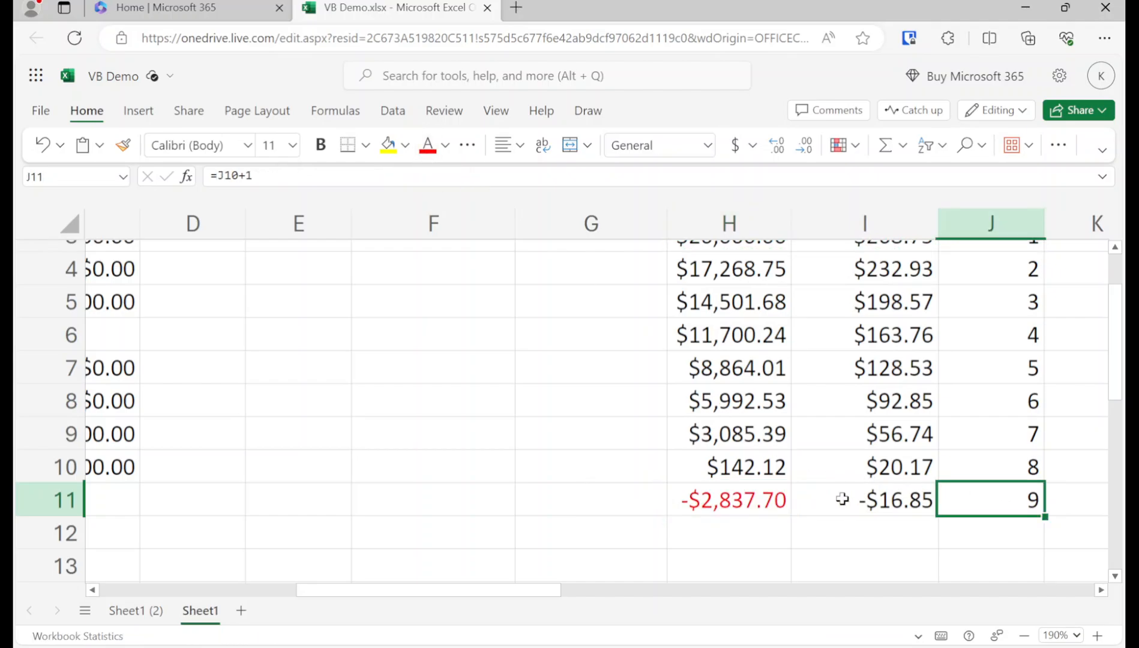
click(738, 504)
click(388, 145)
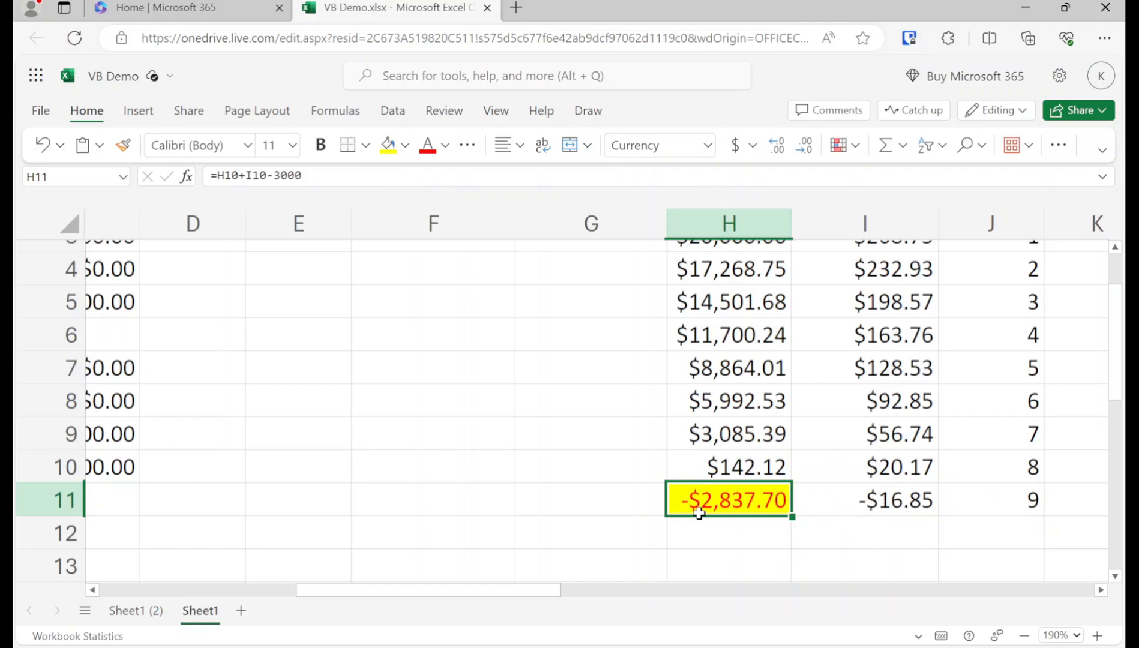
text(0)
key(Return)
Examine the Balance column back up to its first rows and the Month column down to its last months
key(Up)
key(Up)
key(Up)
key(Up)
key(Up)
key(Up)
key(Up)
key(Up)
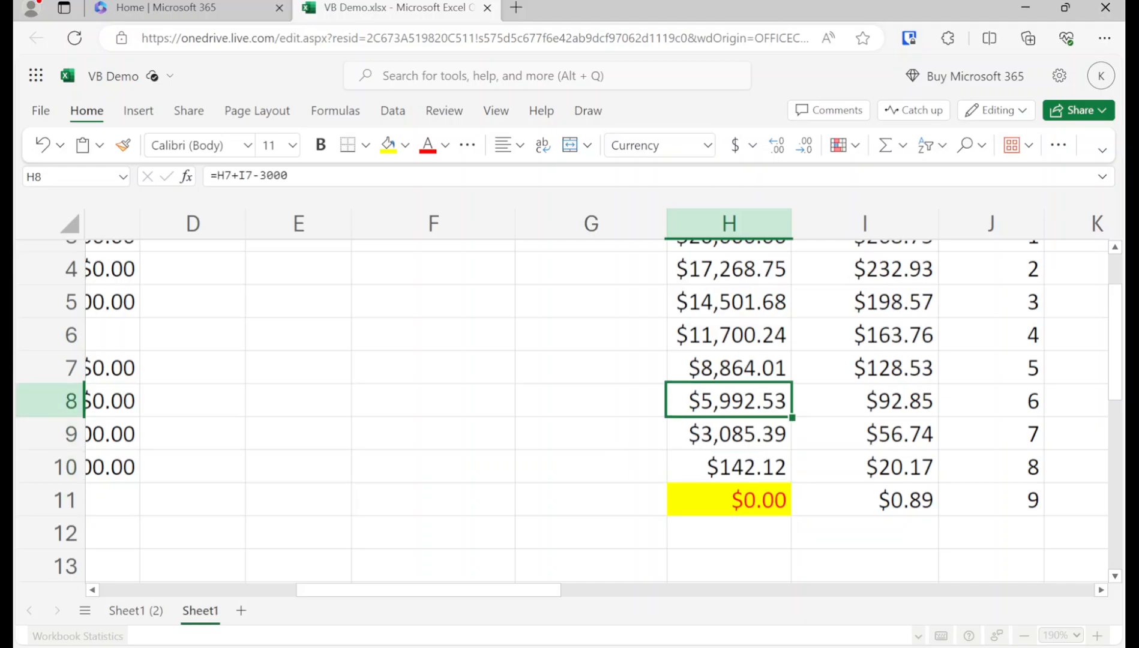
key(Up)
key(Up)
key(Up)
key(Right)
key(Right)
key(Down)
key(Down)
key(Down)
key(Down)
key(Down)
key(Down)
key(Down)
key(Down)
key(Down)
key(Down)
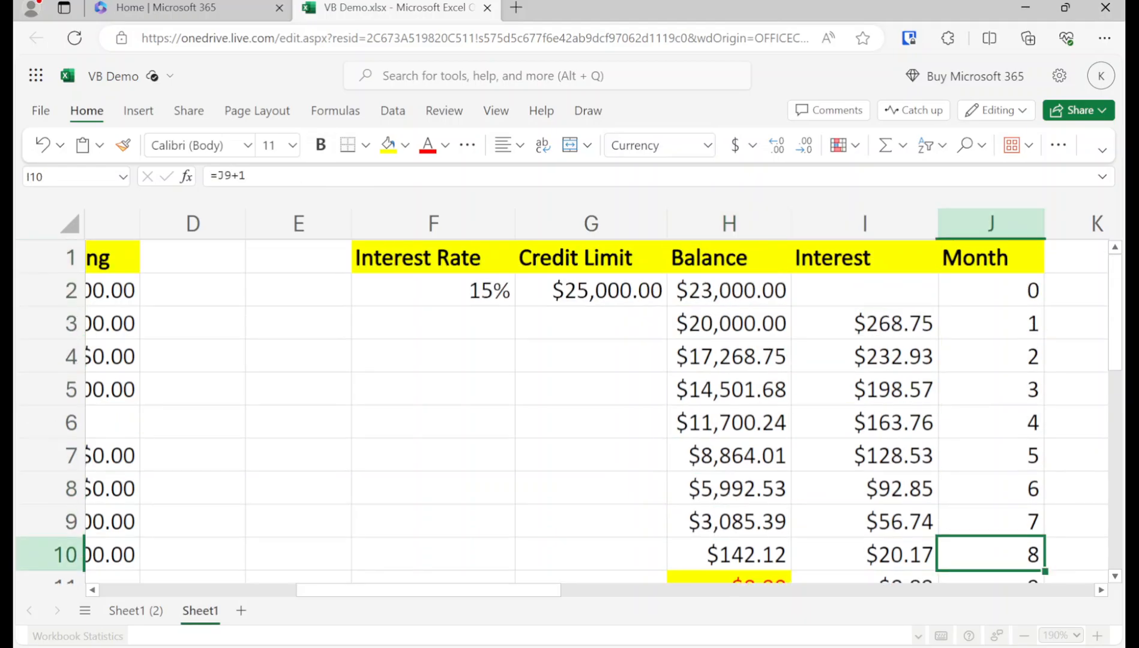
Examine the Balance column from its last months up to the opening balance in H2
key(Left)
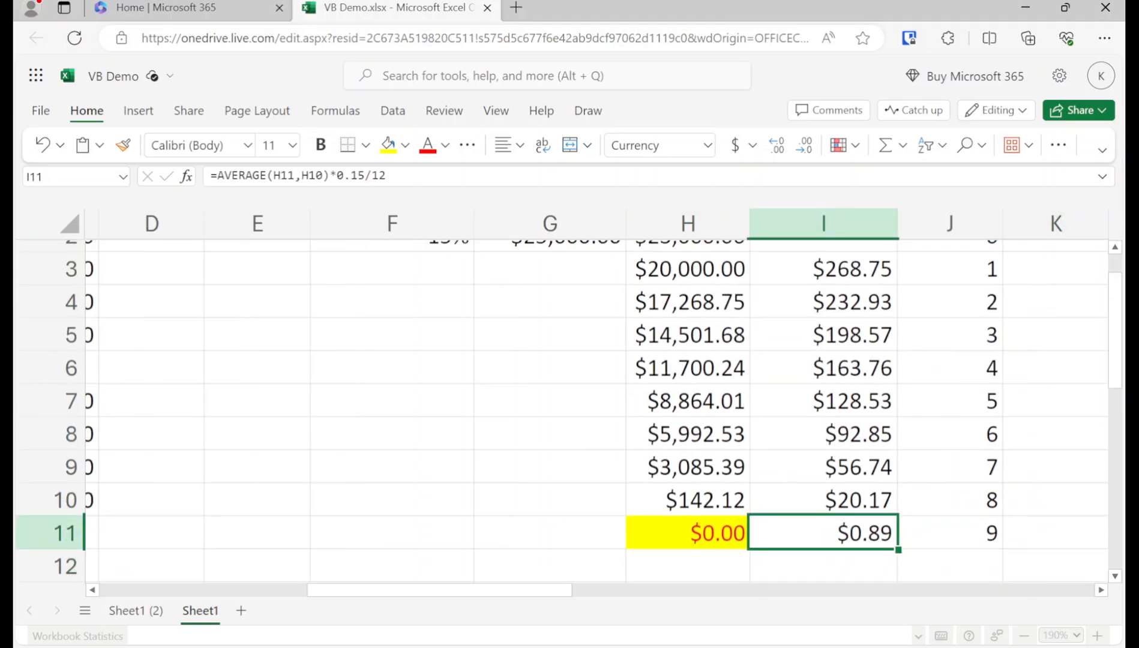
key(Up)
key(Left)
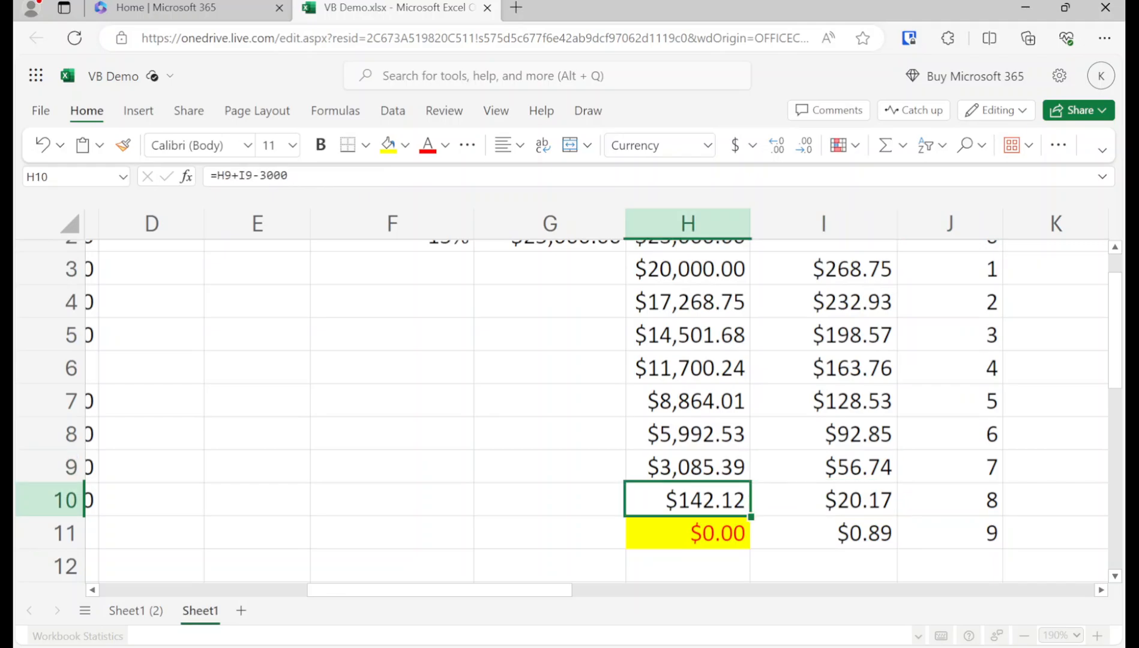
key(Up)
key(Up)
key(Up)
key(Up)
key(Up)
key(Up)
key(Up)
key(Up)
key(Up)
key(Down)
key(Down)
key(Up)
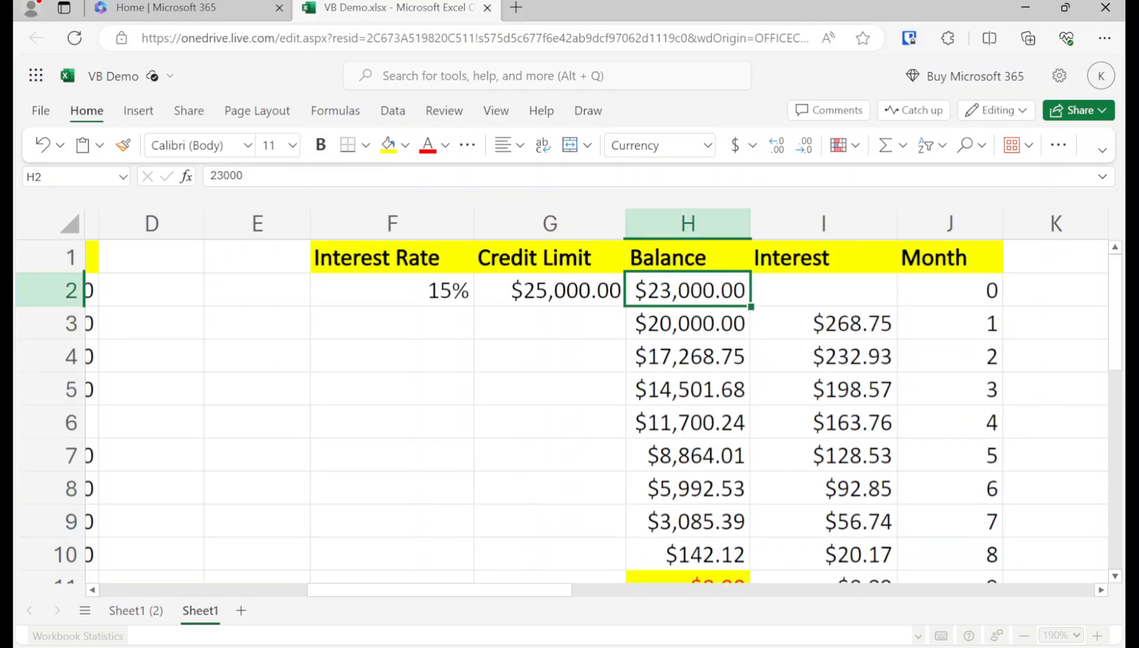
Total the Interest column in I13 with =SUM(I3:I12)
key(Down)
key(Down)
key(Down)
key(Down)
key(Down)
key(Down)
key(Down)
key(Down)
key(Down)
key(Down)
key(Up)
key(Down)
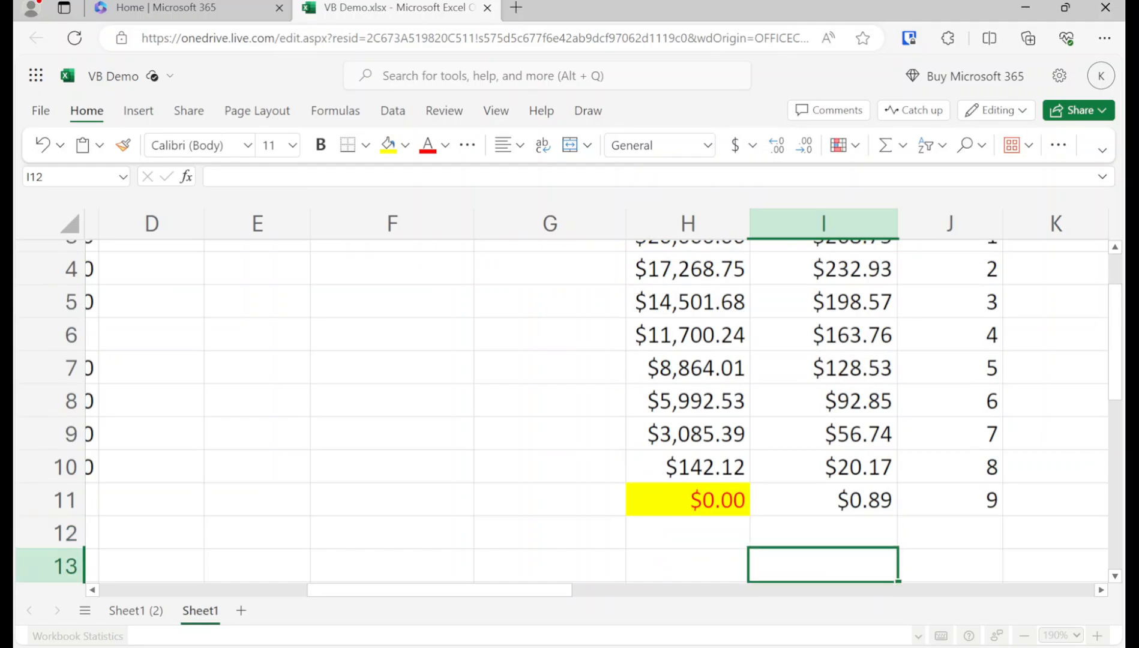
key(Left)
key(Right)
scroll(863, 400, up, 1)
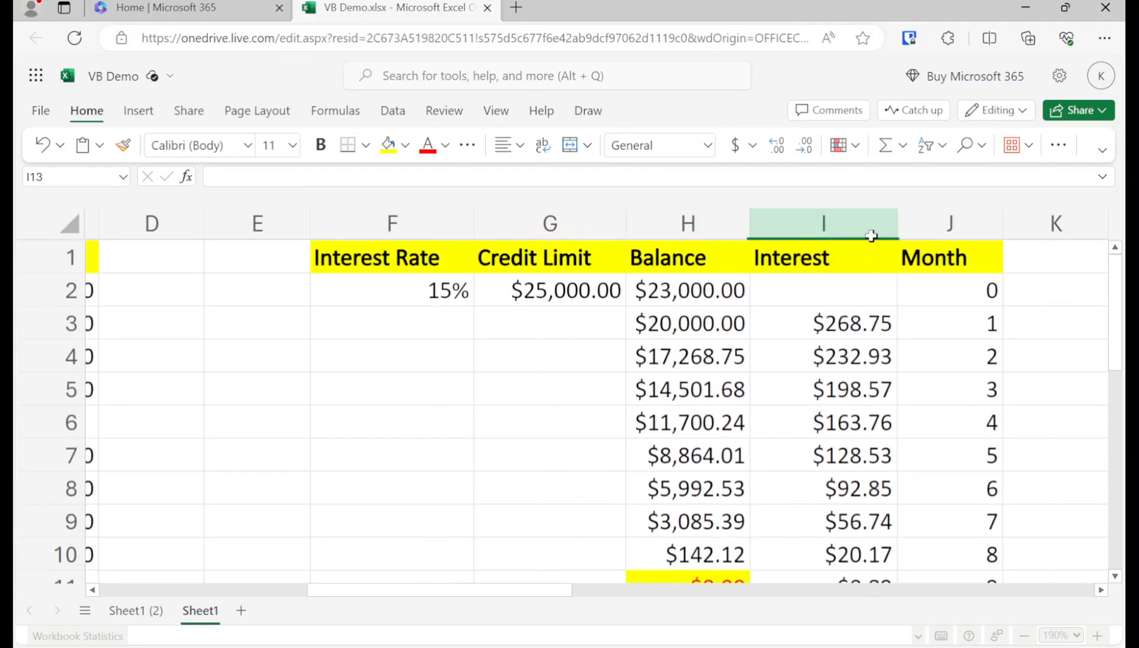
click(885, 146)
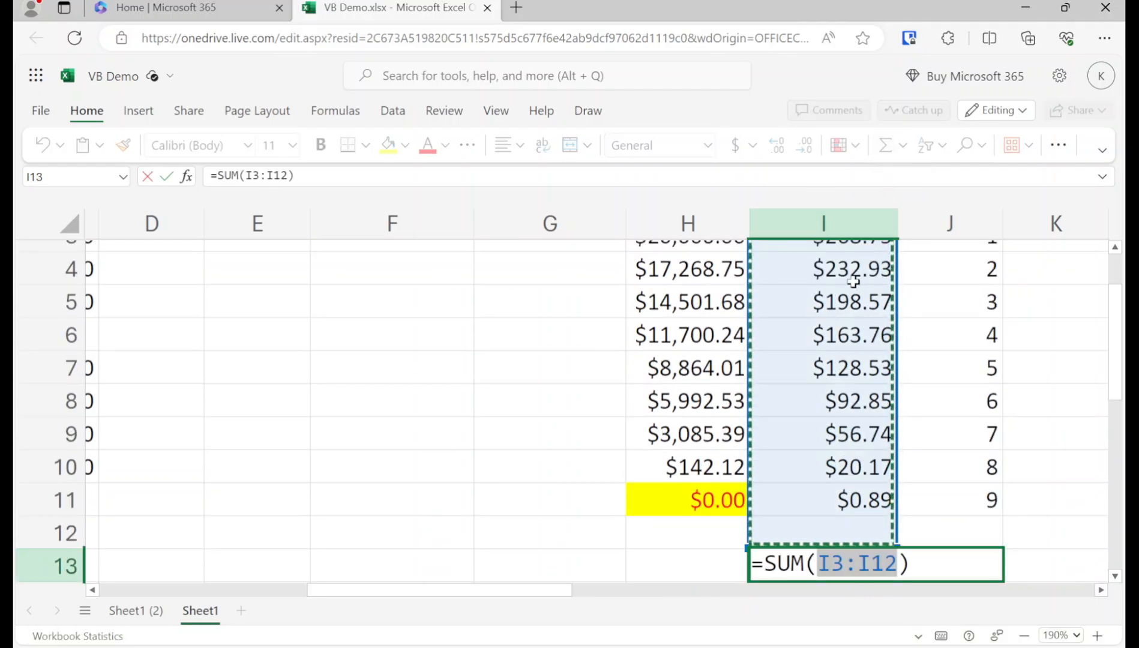
key(Return)
click(861, 531)
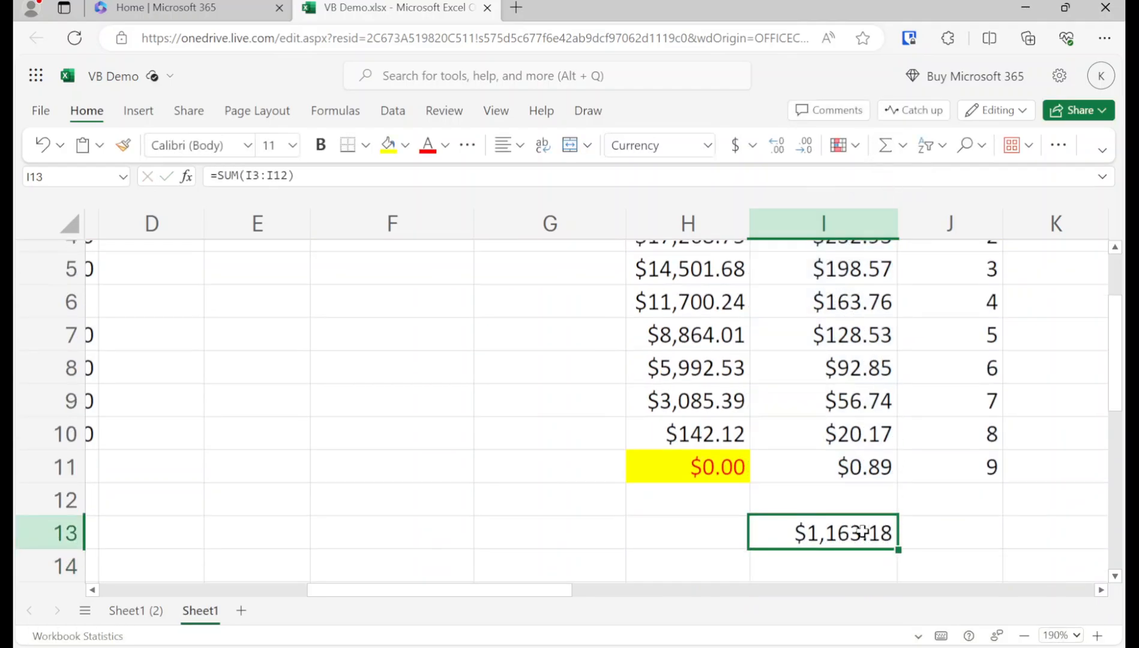
Review the Student Loan and Auto Loan entries under Expense Breakdown in A7:A8
scroll(709, 516, up, 1)
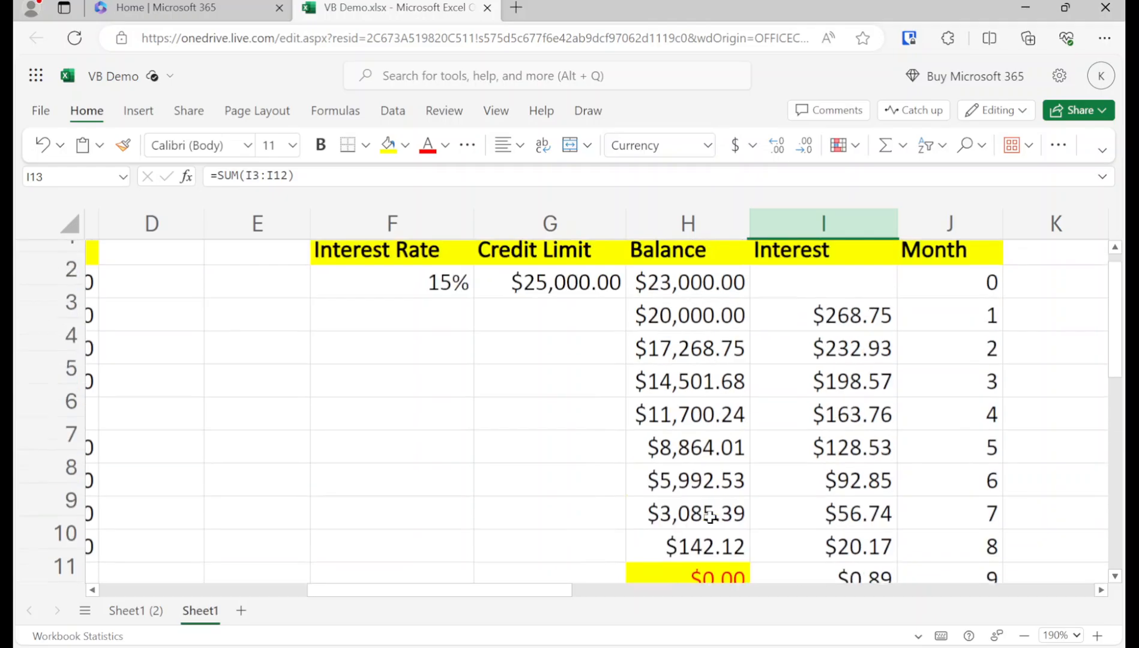
click(138, 425)
key(Left)
key(Left)
key(Left)
key(Down)
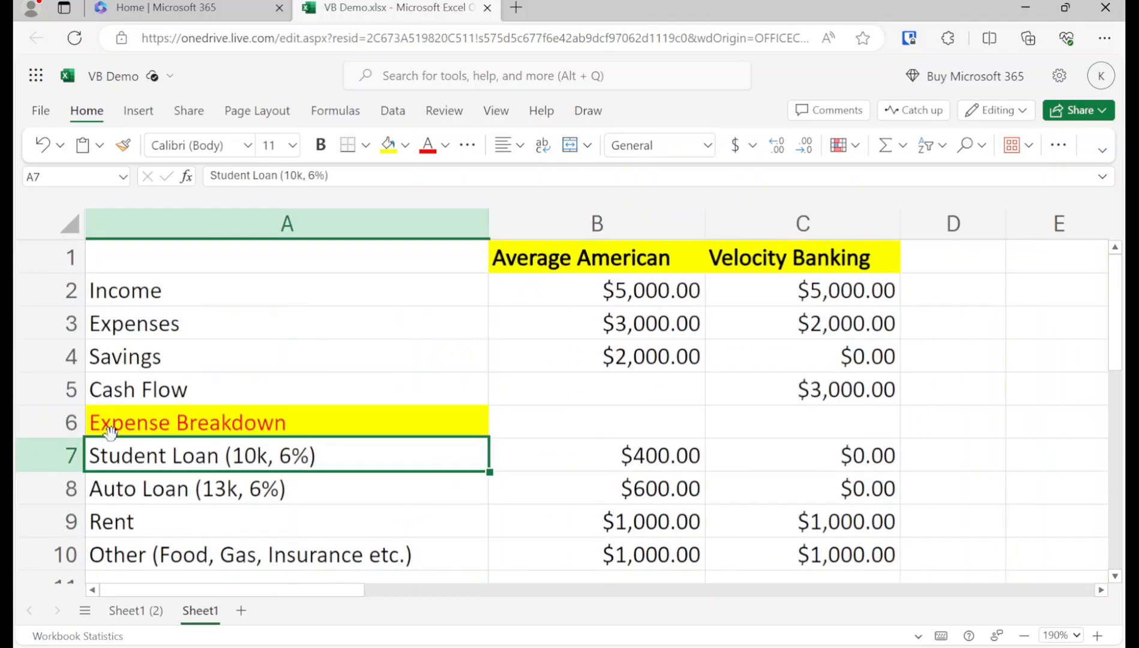
key(shift+Down)
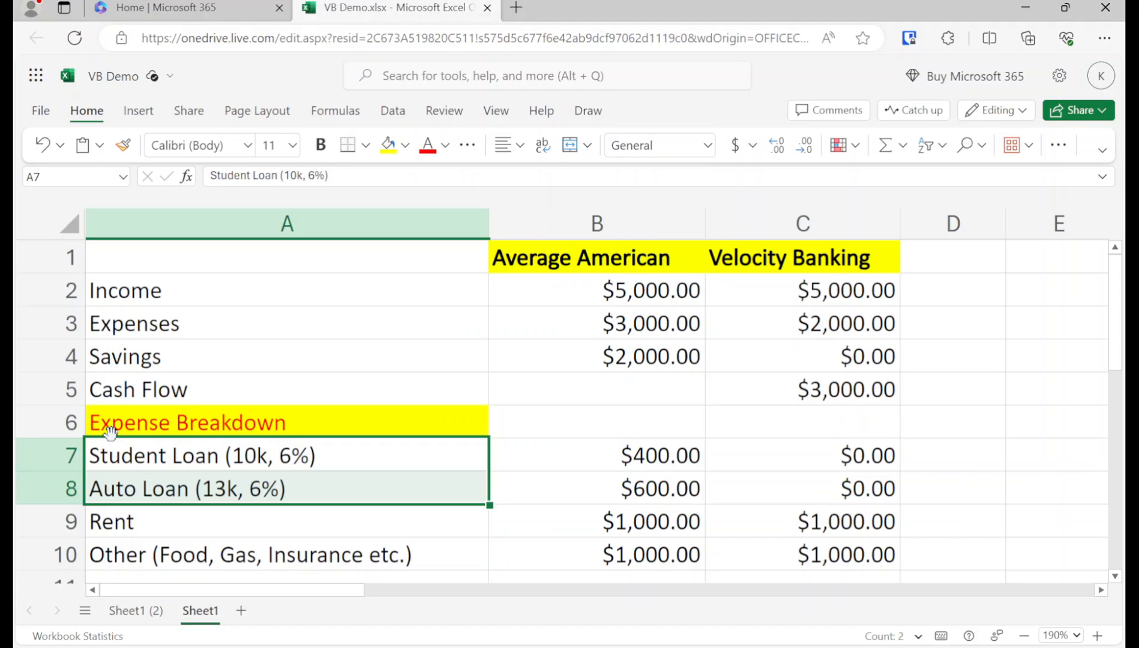
key(Up)
key(Up)
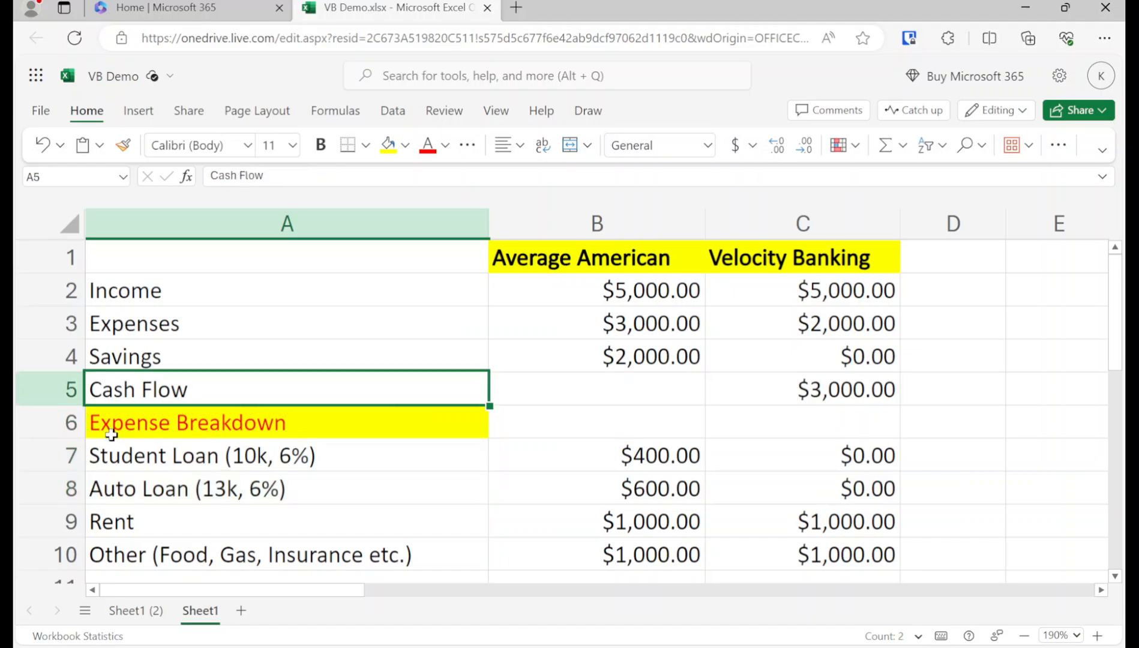
Examine the Average American income in B2, then the first monthly charges in the Interest column
key(Right)
key(Up)
key(Up)
key(Up)
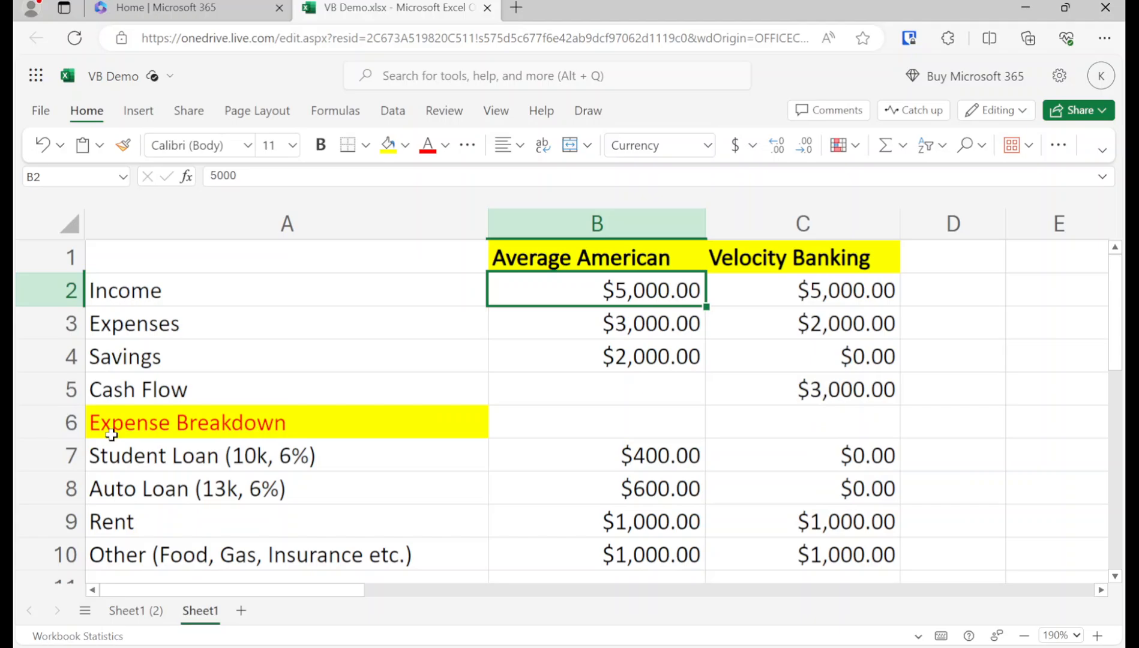
key(Right)
key(Right)
key(Right)
key(Right)
key(Right)
key(Right)
key(Right)
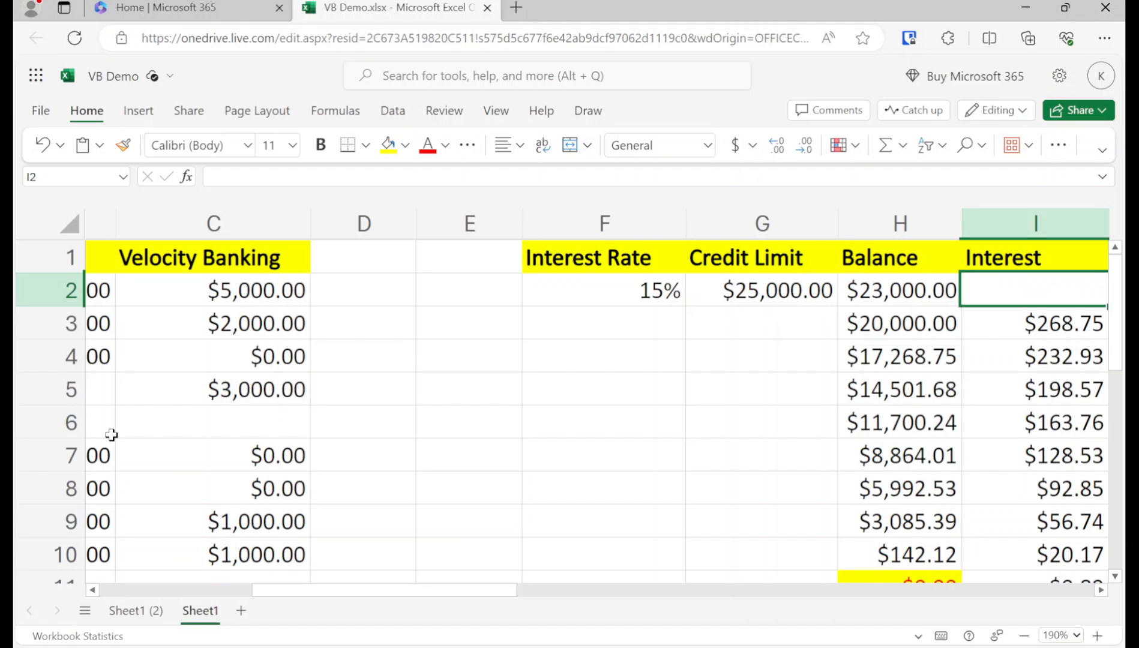
key(Down)
key(Down)
key(Down)
key(Down)
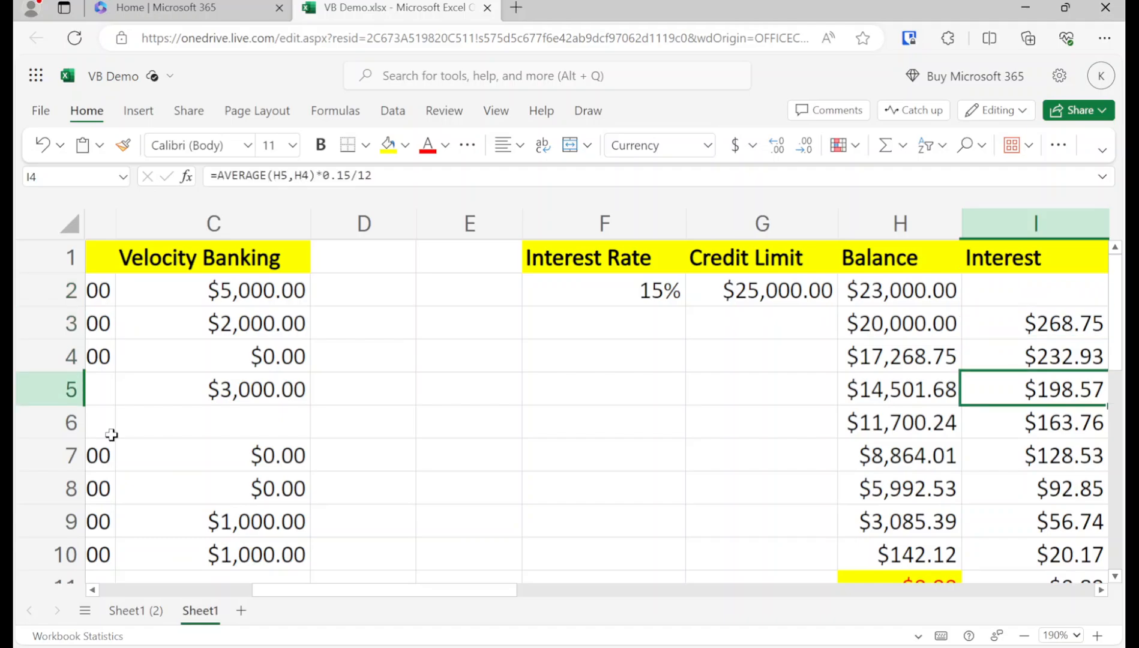
Compare the Student Loan row with the credit line's opening balance in H2
key(Left)
key(Home)
key(Down)
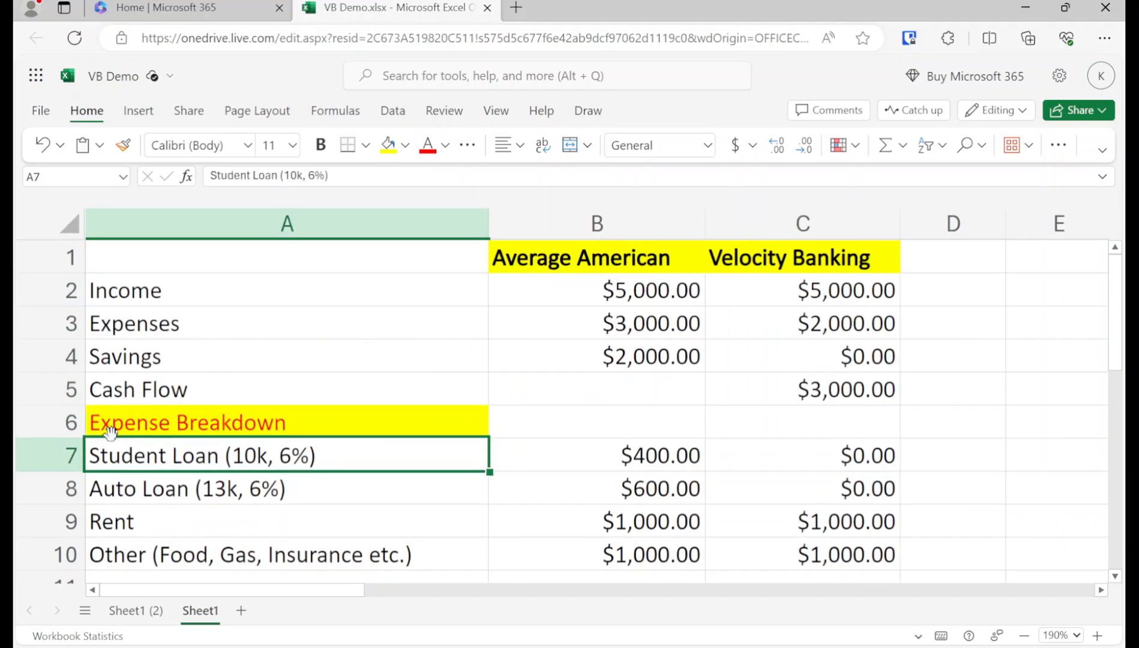
key(Right)
key(Up)
key(Right)
key(Up)
key(Right)
key(Up)
key(Right)
key(Up)
key(Right)
key(Up)
key(Right)
key(Up)
key(Right)
key(Down)
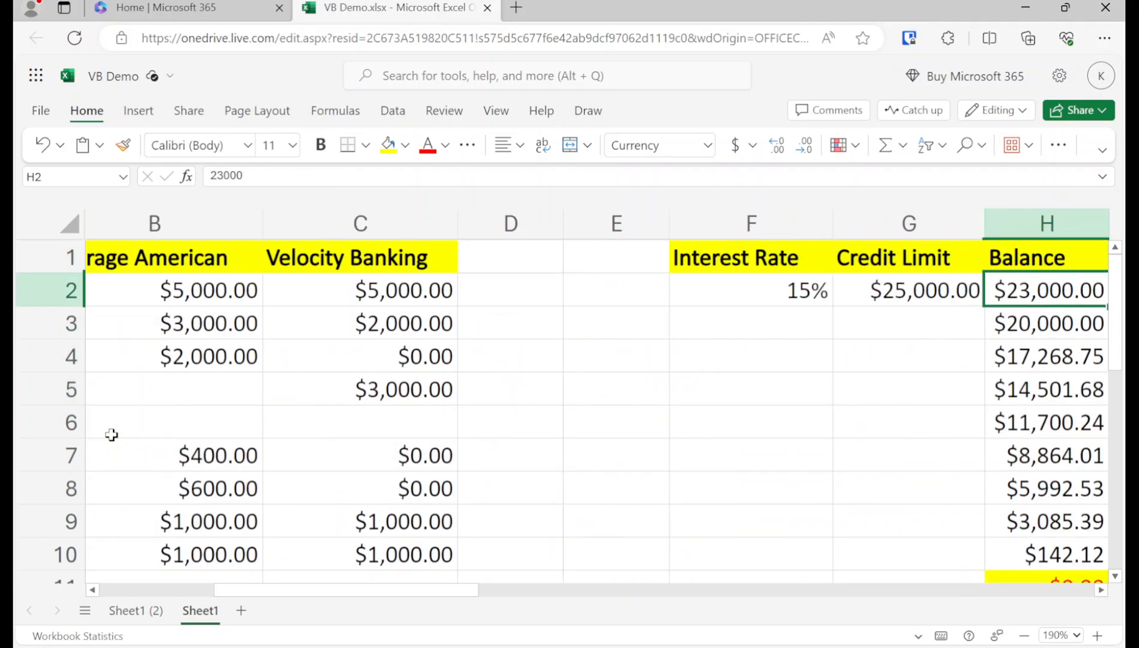
Follow the velocity banking Balance column down to the month 9 payoff in H11
key(Right)
key(Down)
key(Down)
key(Down)
key(Left)
key(Down)
key(Down)
key(Down)
key(Down)
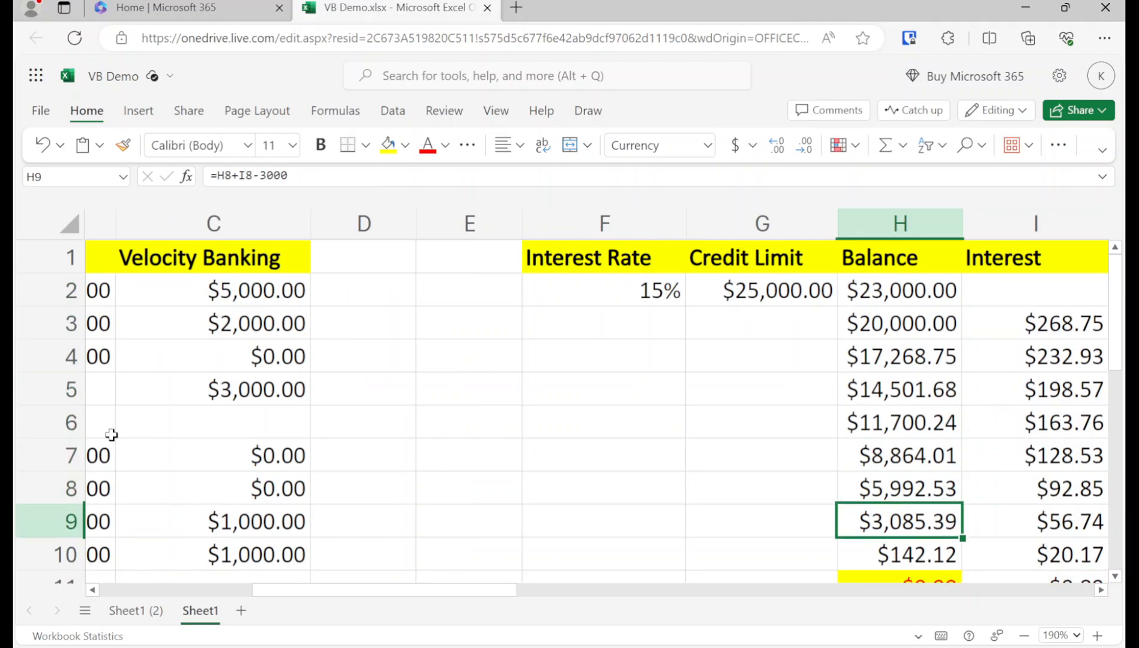
key(Down)
key(Down)
key(Down)
key(Up)
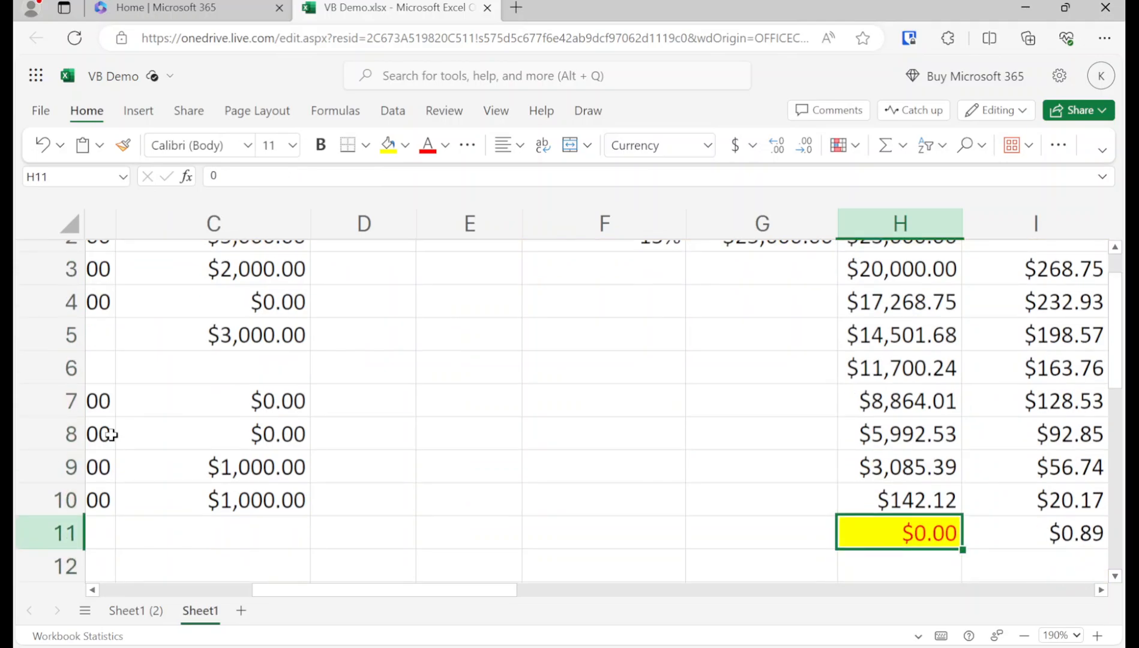
Examine the total interest in I13 and the Interest column back up to its header
key(Right)
key(Right)
key(Down)
key(Down)
key(Left)
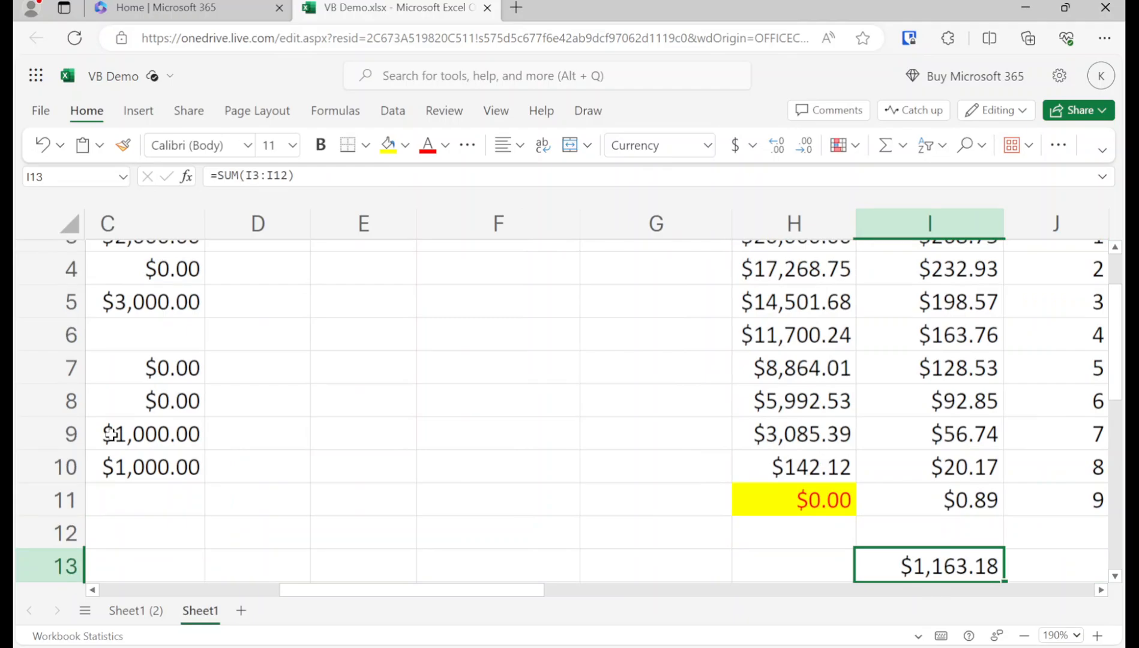
key(Up)
key(Up)
key(Up)
key(Up)
key(Up)
key(Up)
key(Up)
key(Up)
key(Up)
key(Up)
key(Up)
key(Up)
key(Right)
key(Right)
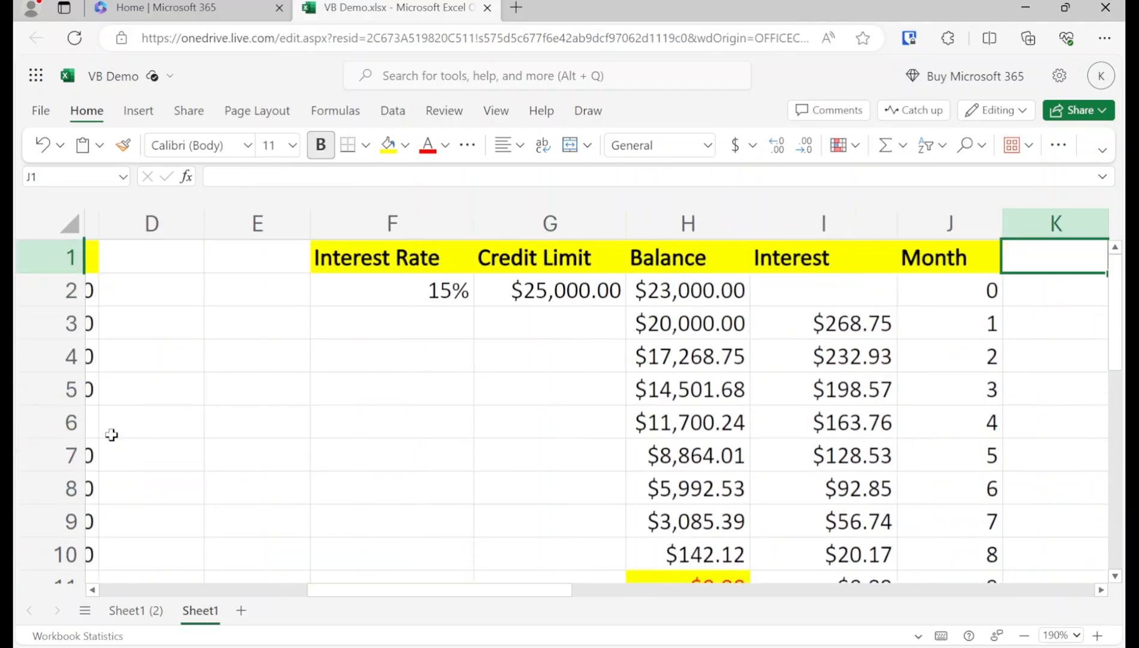
Review row 2 from the credit line table back to the Income label in A2
key(Down)
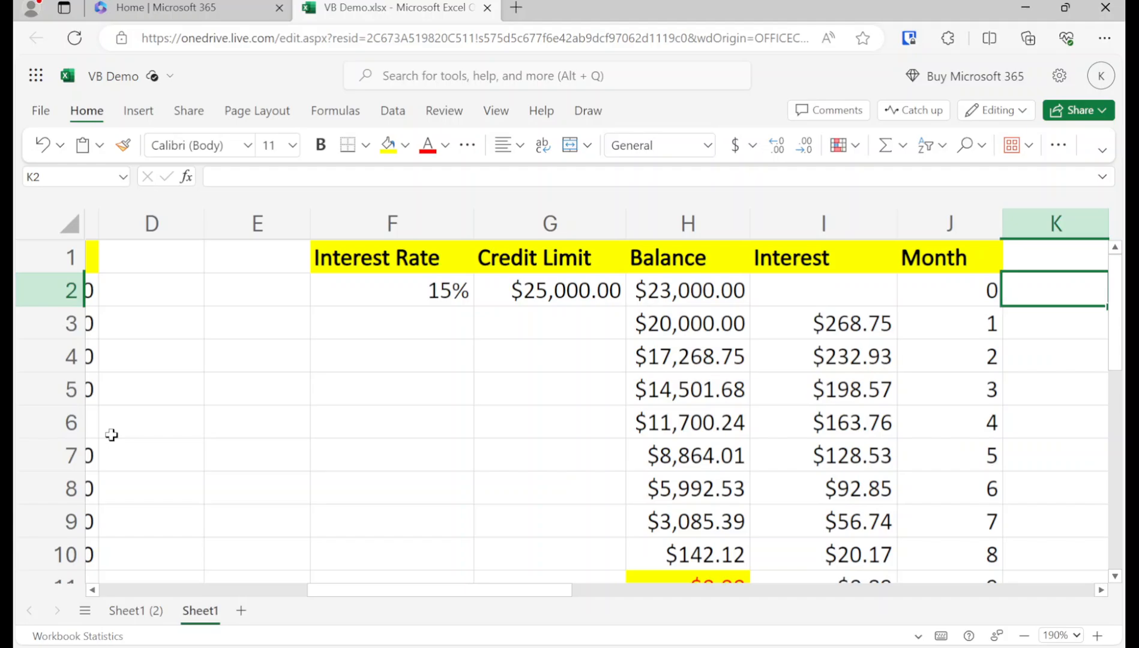
key(Left)
key(Left)
key(Left)
key(Left)
key(Left)
key(Left)
key(Left)
key(Left)
key(Left)
key(Left)
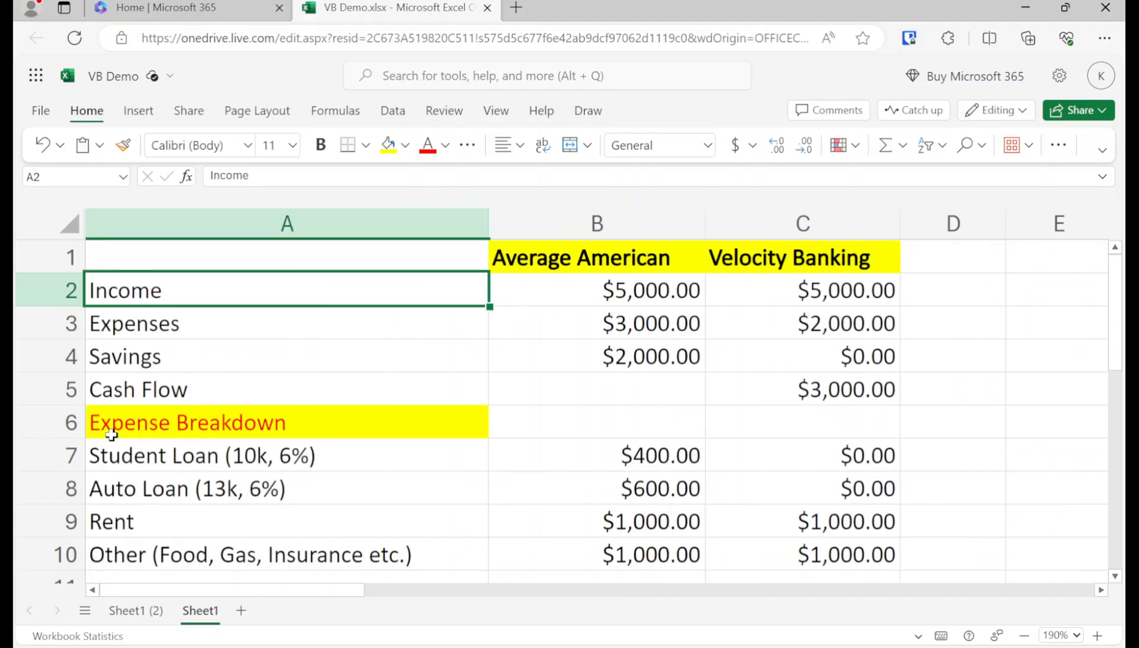
Examine the Average American header and the budget labels from Income down to Expense Breakdown
key(Up)
key(Right)
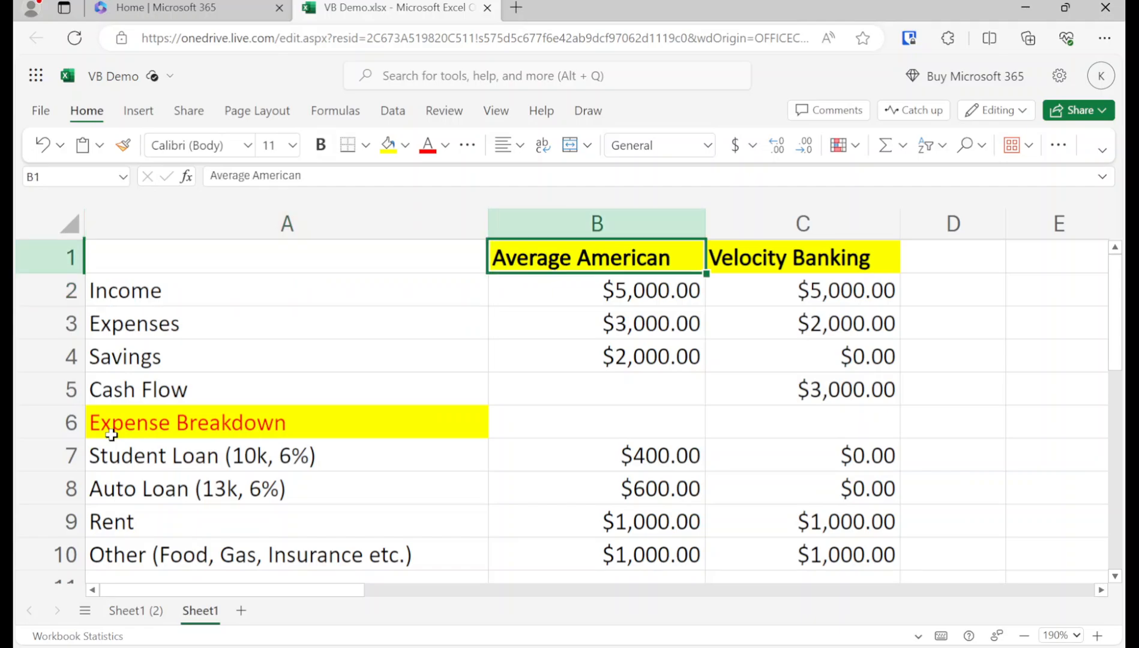
key(Left)
key(Down)
key(Down)
key(Down)
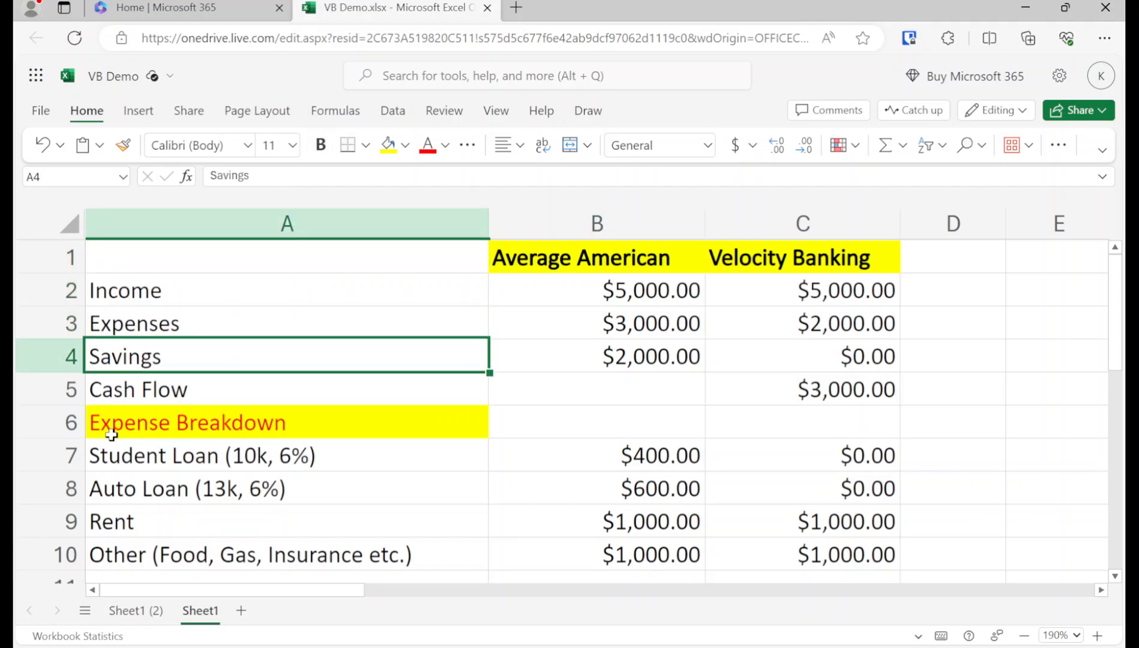
key(Right)
key(Left)
key(Down)
key(Down)
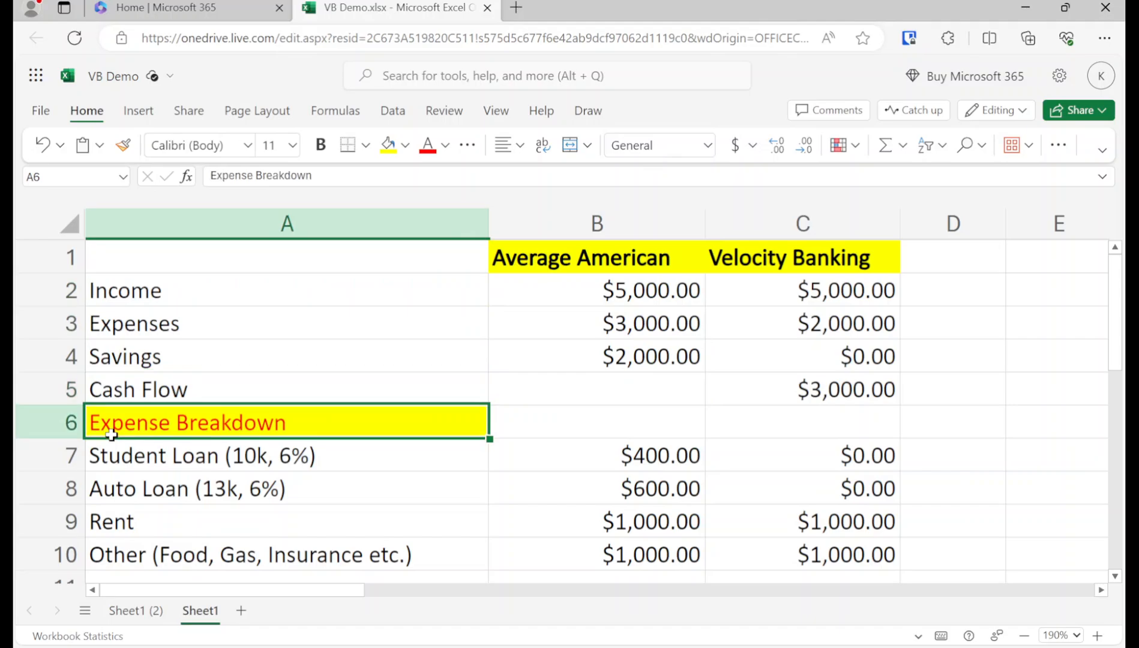
Check the two loan labels in A7:A8 against the Rent row below them
key(Down)
key(shift+Down)
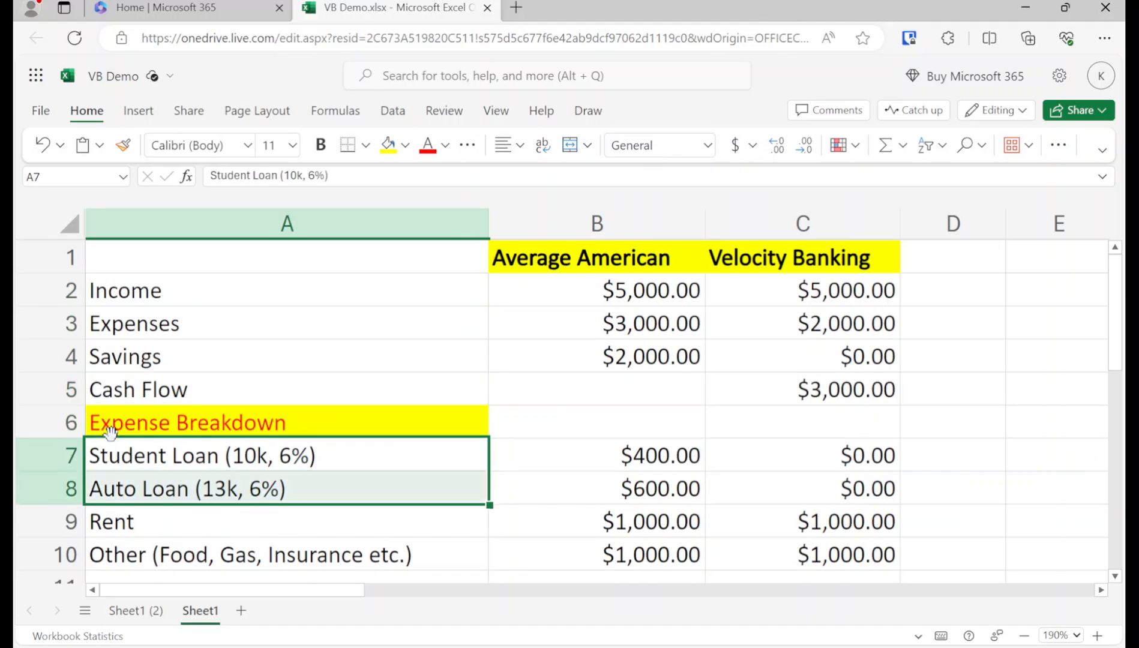
key(Down)
key(Down)
key(Up)
key(Up)
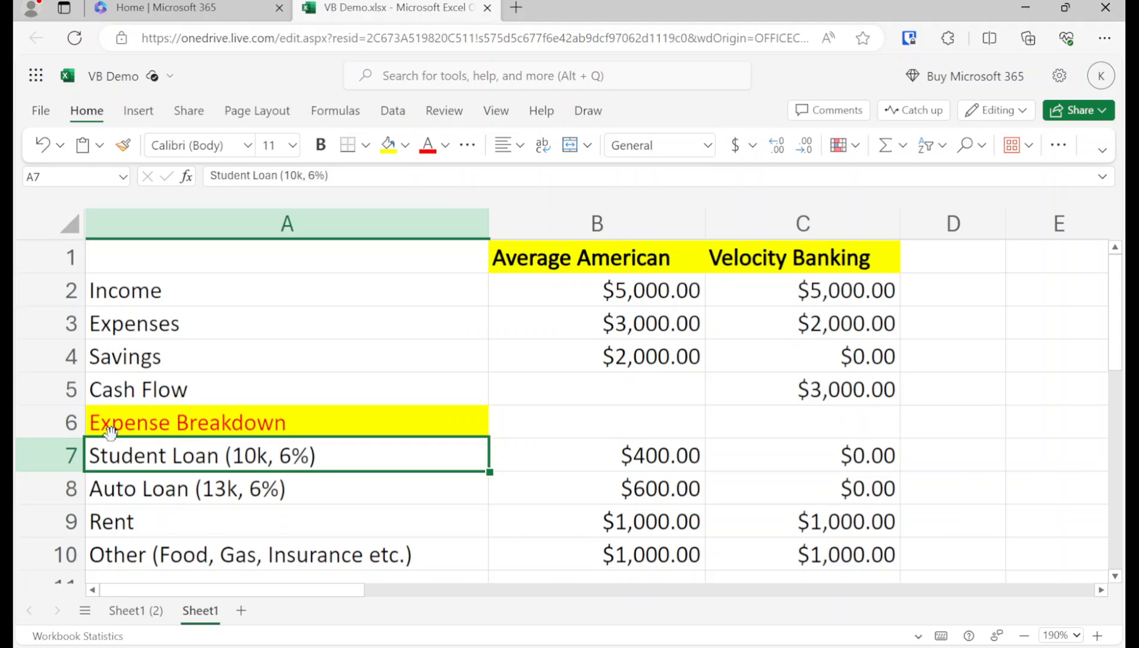
Examine the month 0 row of the credit line table, ending at the Balance in H2
key(Right)
key(Right)
key(Right)
key(Up)
key(Up)
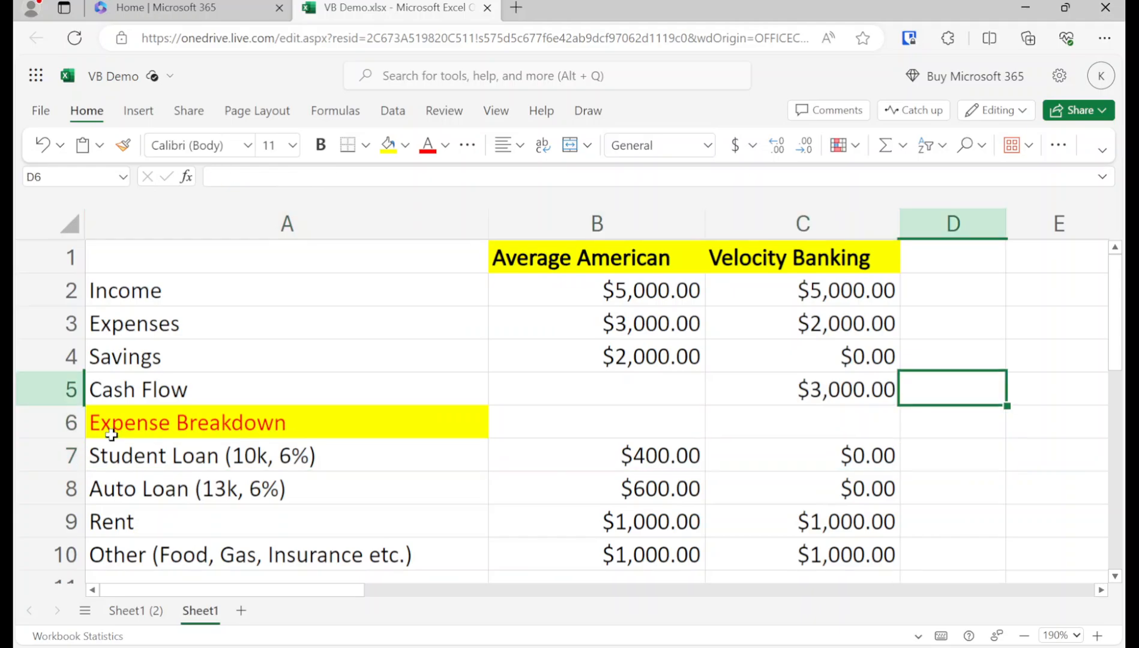
key(Right)
key(Right)
key(Right)
key(Up)
key(Up)
key(Right)
key(Right)
key(Up)
key(Right)
key(Left)
key(Right)
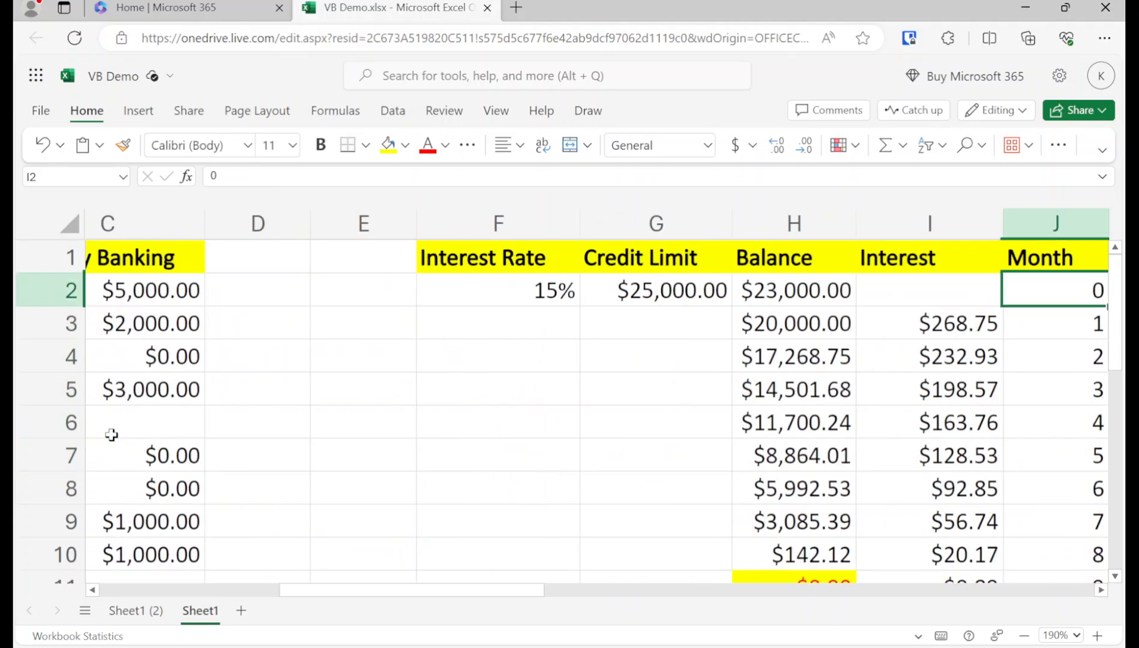
key(Right)
key(Left)
key(Left)
key(Left)
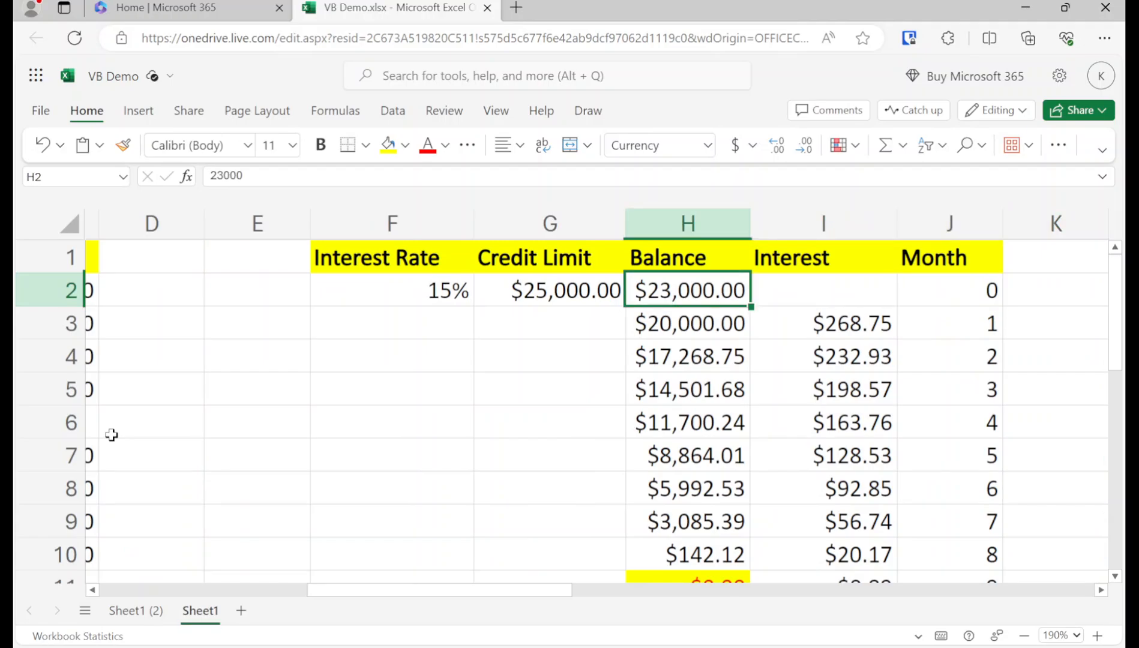
Inspect the month 1 figures in H3:J3 and the Balance formula in H3 against the opening balance in H2
key(Down)
key(shift+Right)
key(shift+Right)
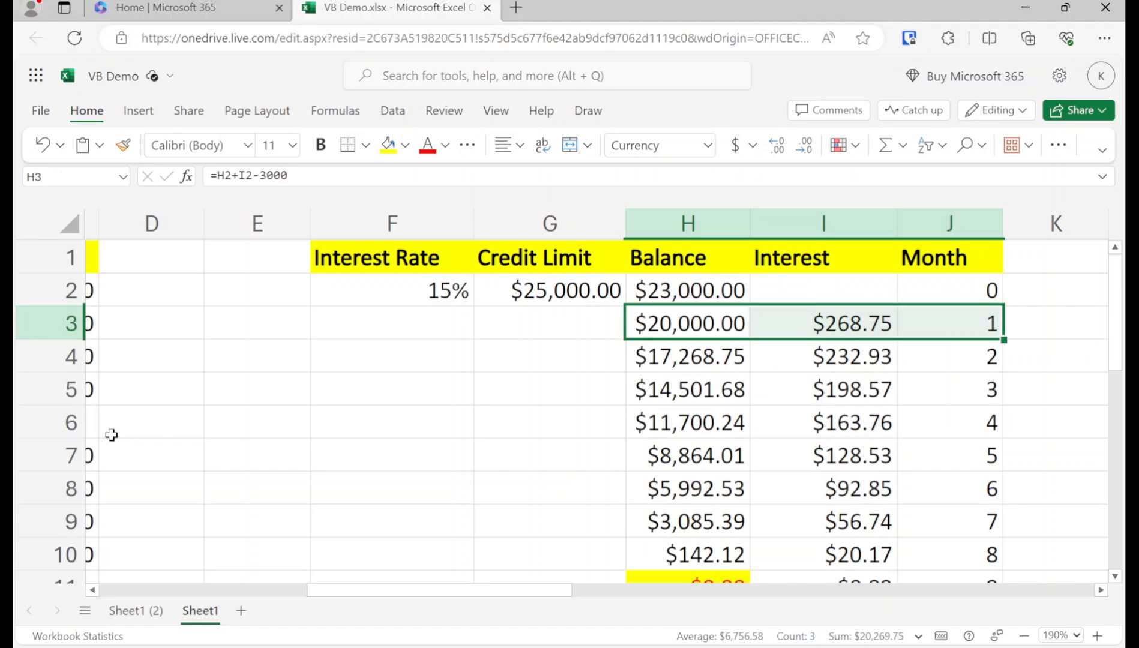
key(Left)
key(Right)
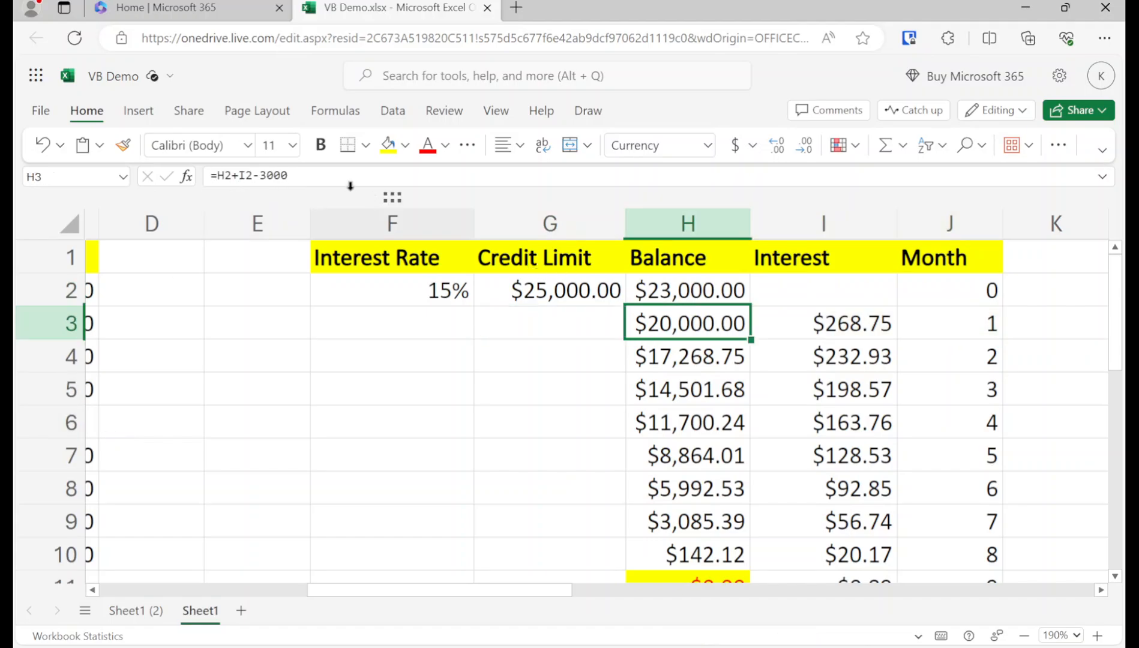
click(682, 288)
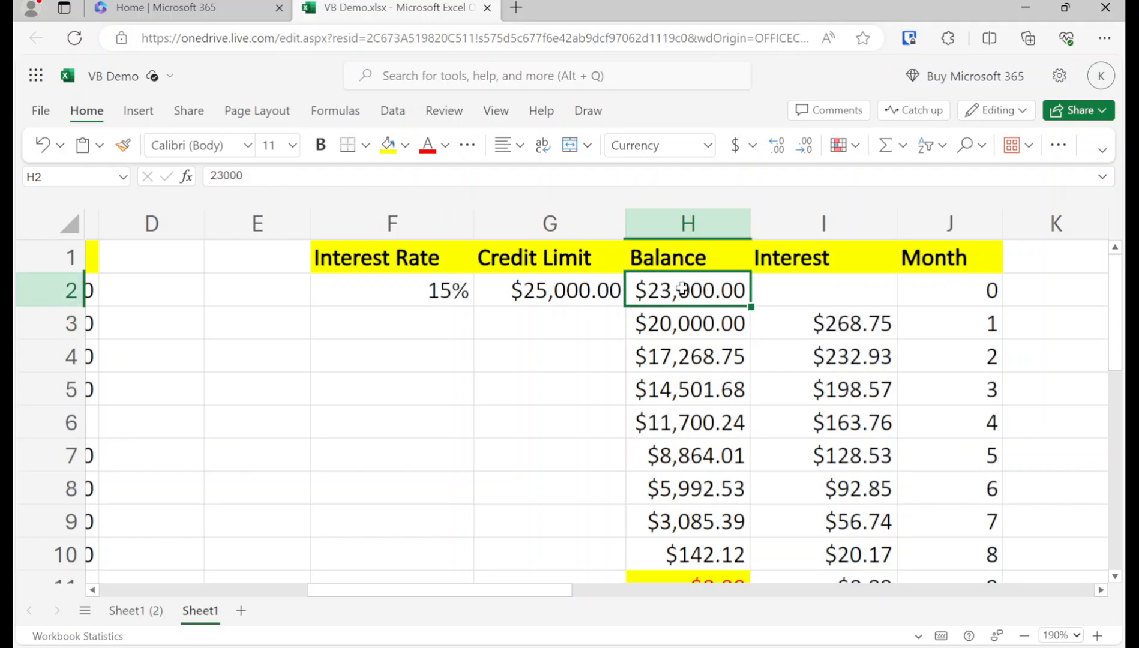
Inspect the month 1 Balance formula in H3 and the Interest formula in I3 alongside the Velocity Banking figures
click(795, 288)
click(715, 319)
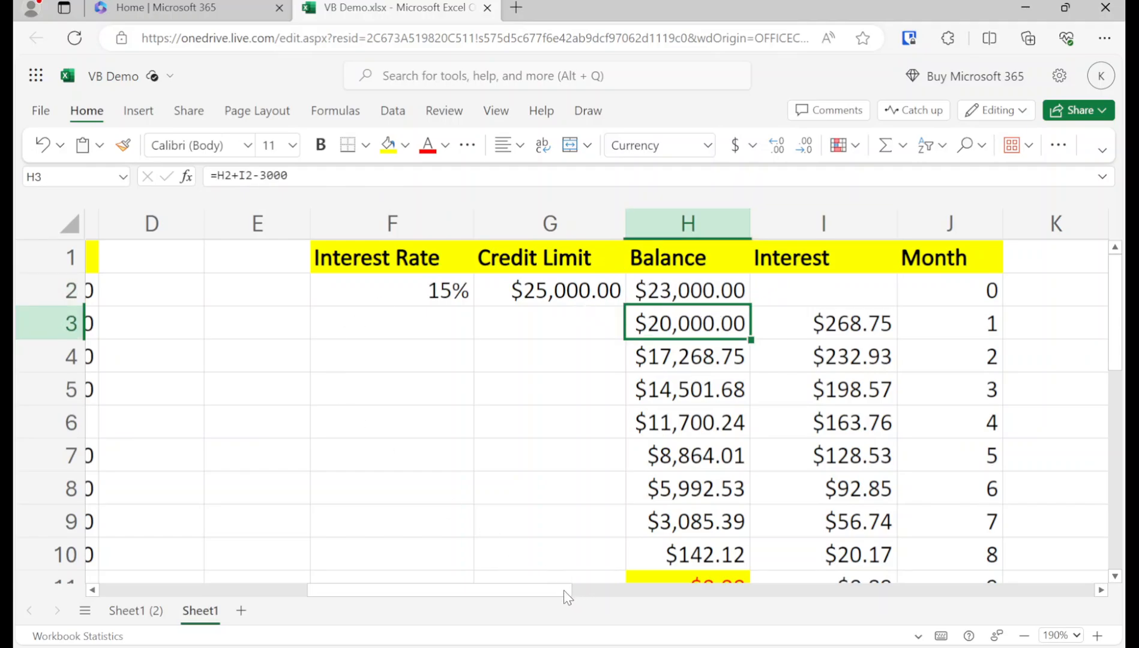
drag(563, 590, 507, 591)
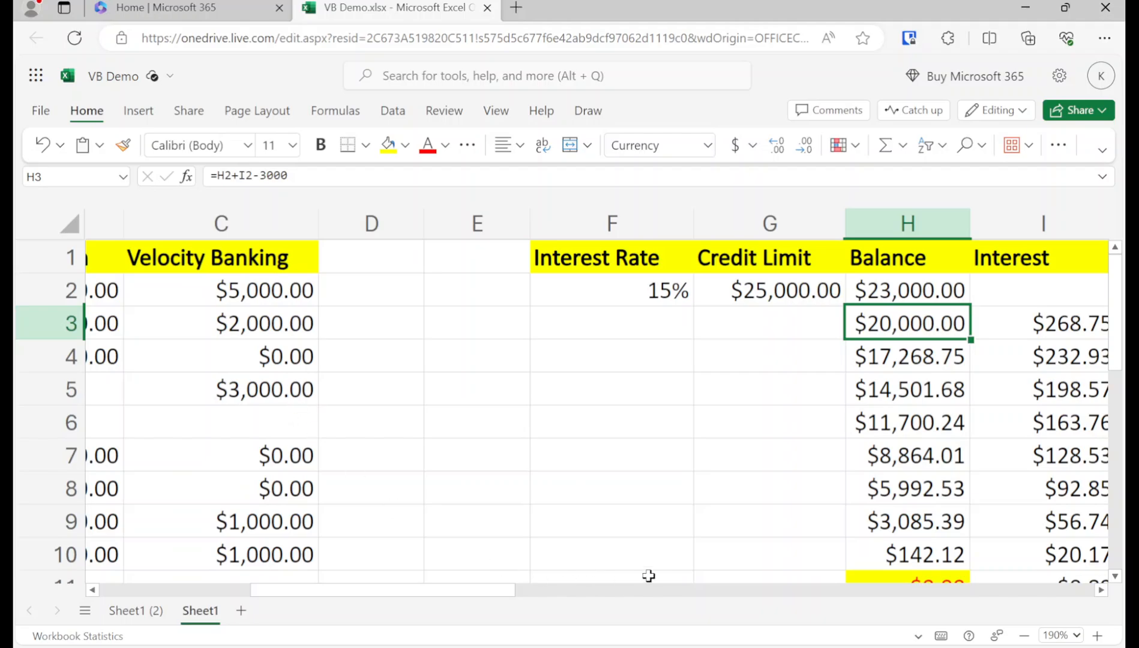
click(1046, 331)
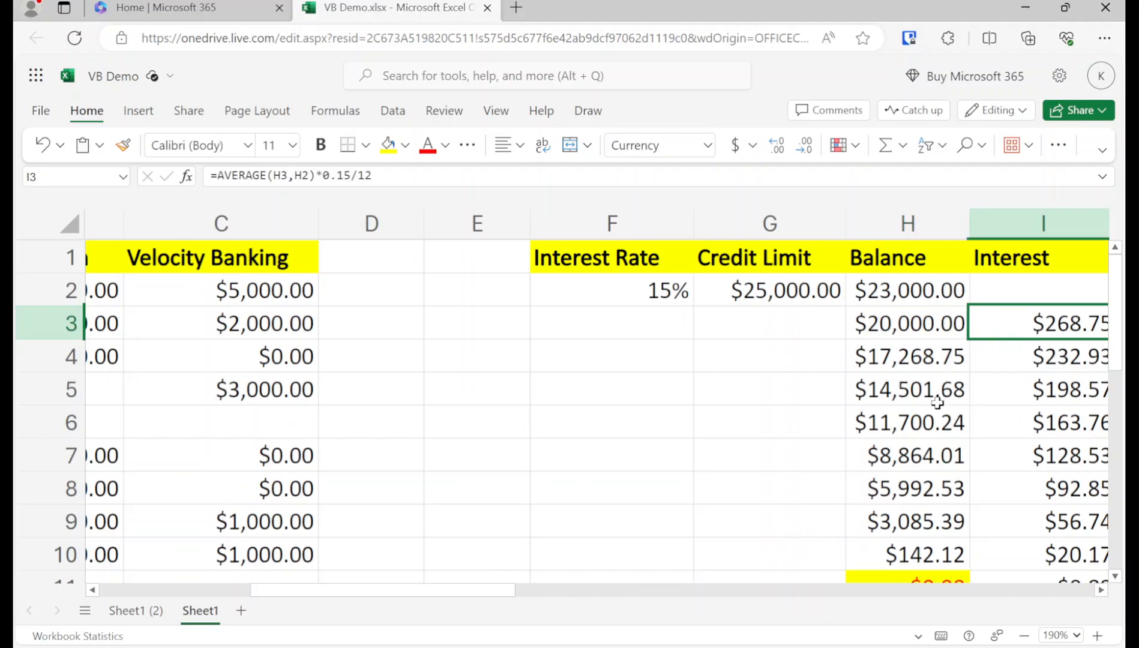
scroll(937, 402, right, 3)
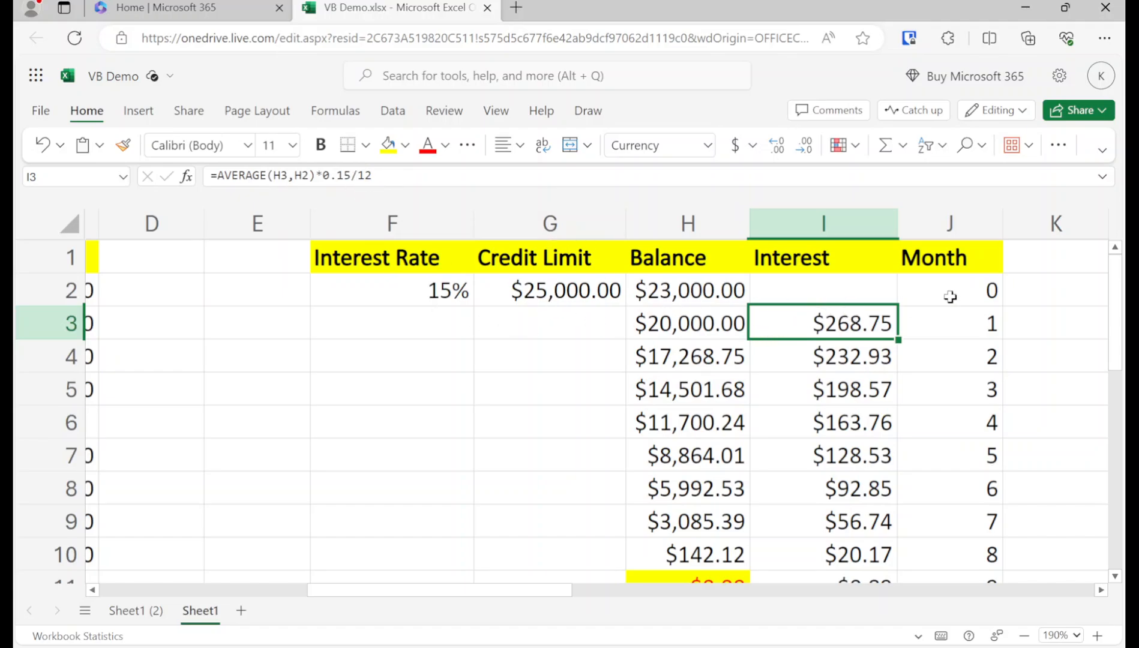
Go through the month 1 row from the Balance in H3 to the Month formula in J3 and back to Interest
click(707, 321)
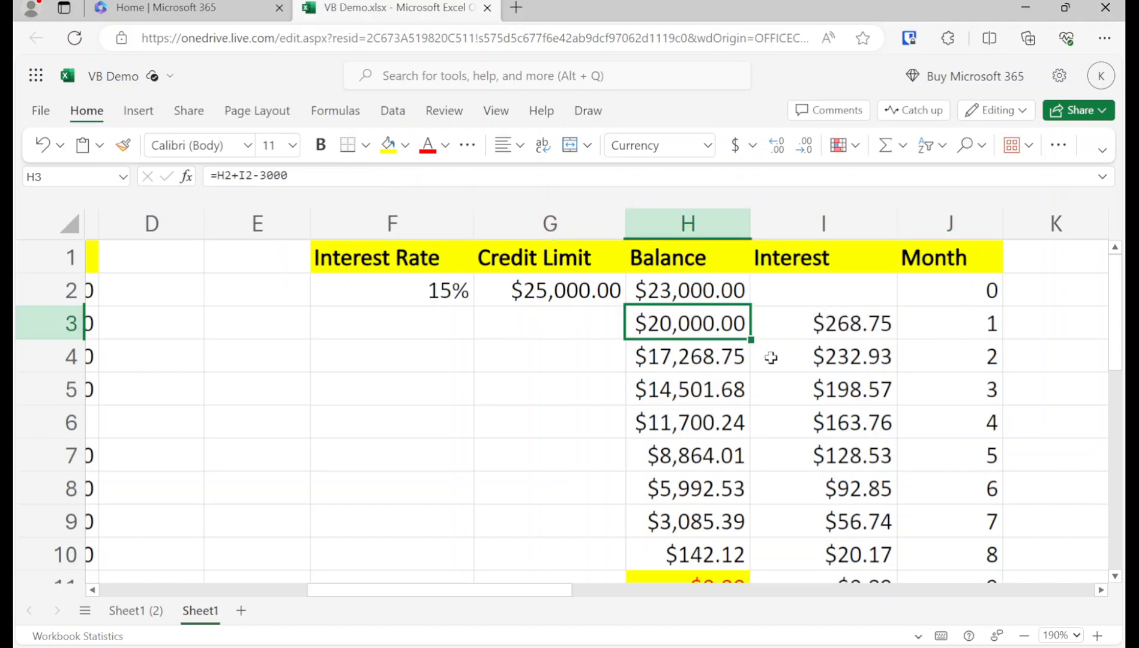
key(Right)
key(Right)
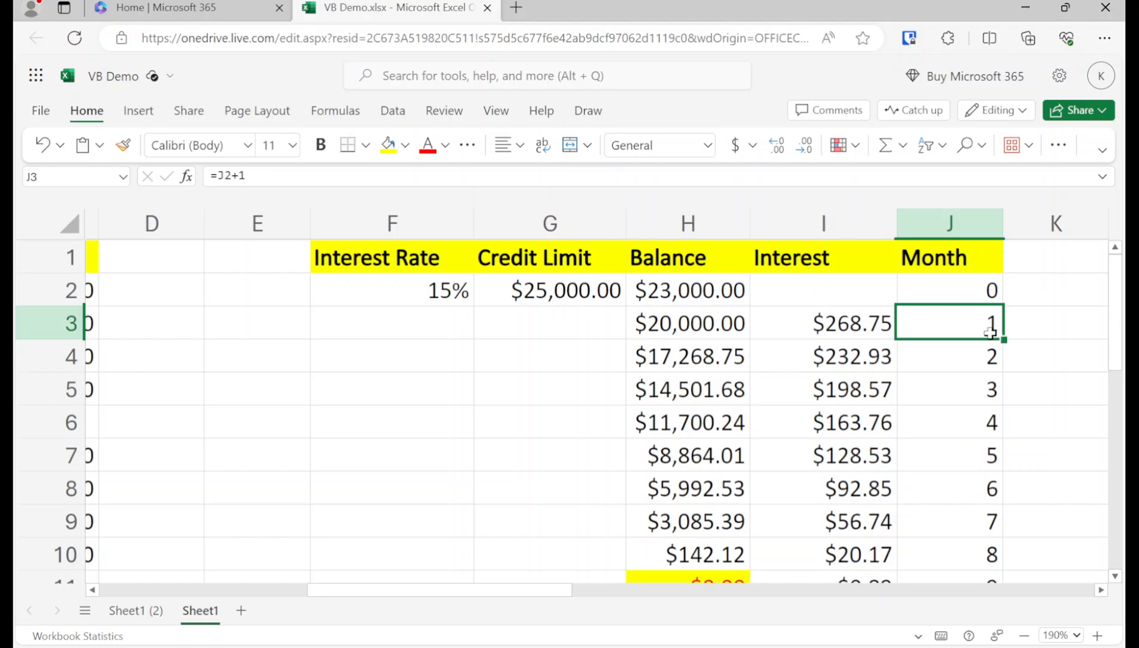
key(Left)
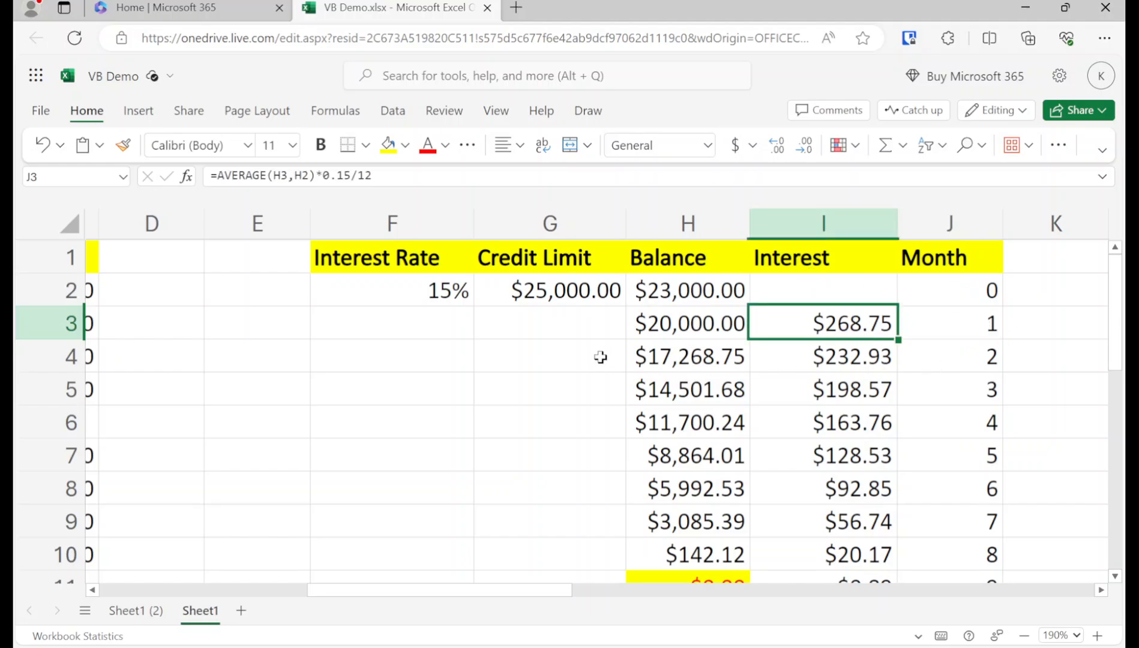
Select the month 1 to month 9 rows of the credit line table, H3:J11, to review the payoff
key(Left)
key(shift+Right)
key(shift+Right)
key(shift+Down)
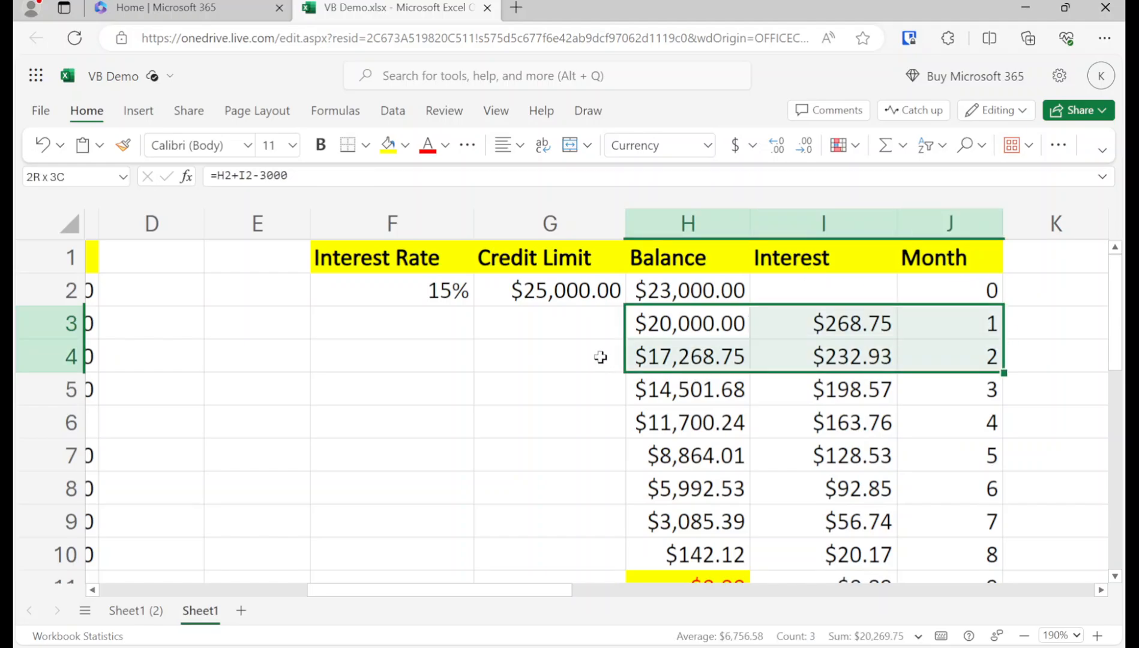
key(shift+Down)
key(shift+Down)
key(shift+Down)
key(shift+Down)
key(shift+Down)
key(shift+Down)
key(shift+Down)
key(shift+Down)
key(shift+Down)
key(shift+Up)
key(shift+Up)
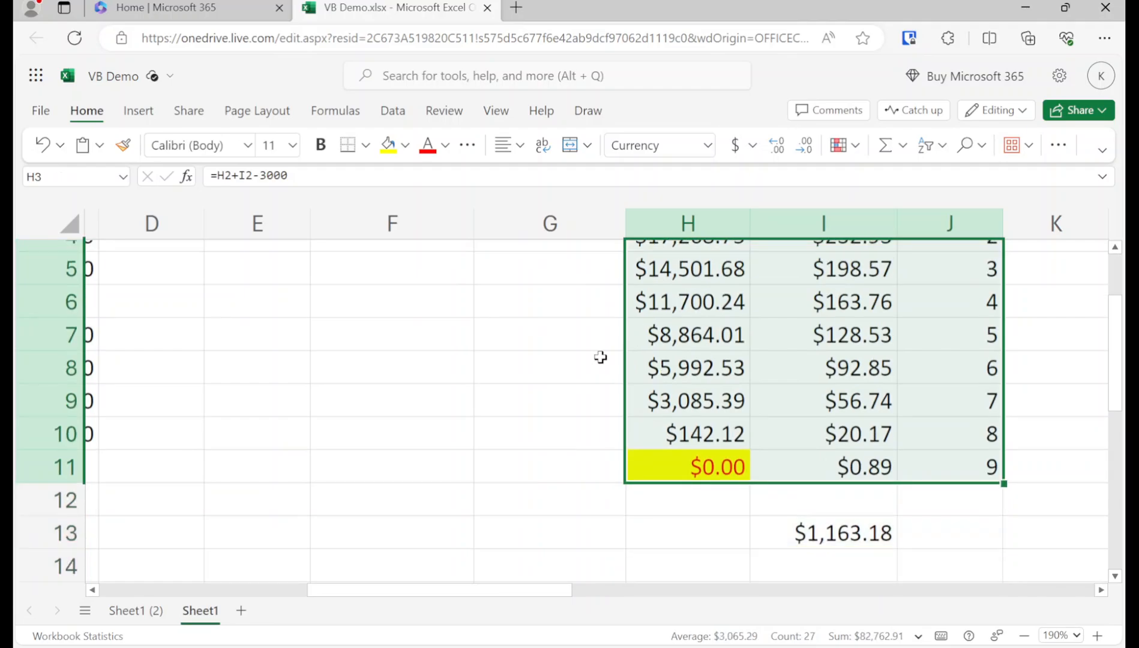
Follow the Balance column down to the month 9 row and check the total interest formula in I13
key(Down)
key(Down)
key(Down)
key(Down)
key(Down)
key(Down)
key(Down)
key(Down)
key(Down)
key(Up)
key(Right)
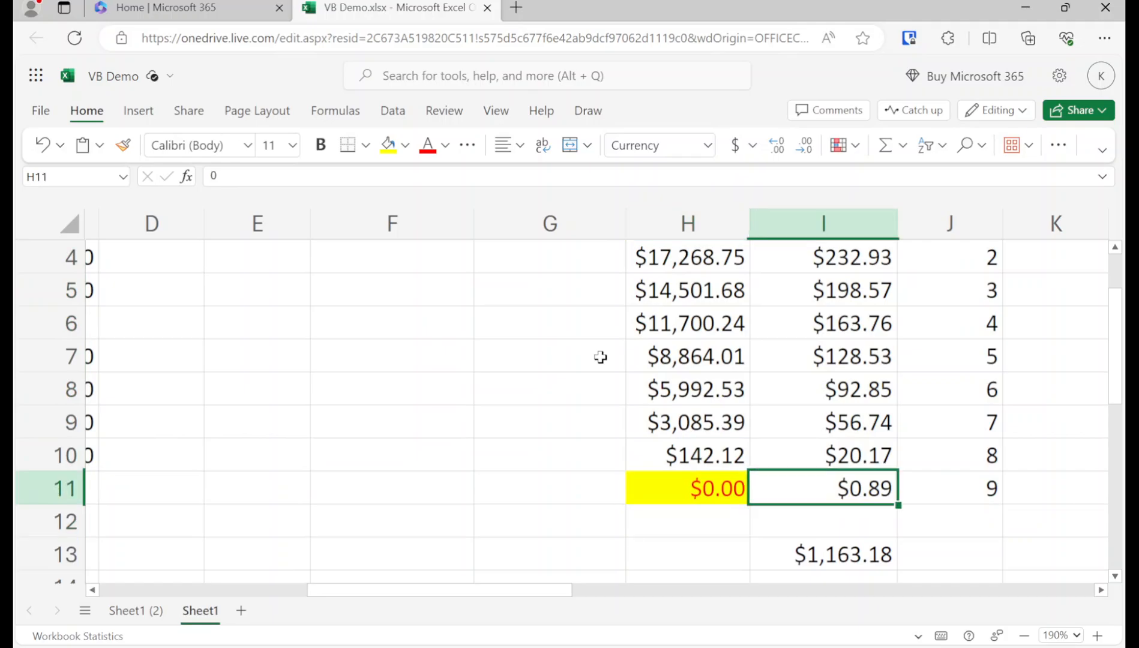
key(Down)
key(Down)
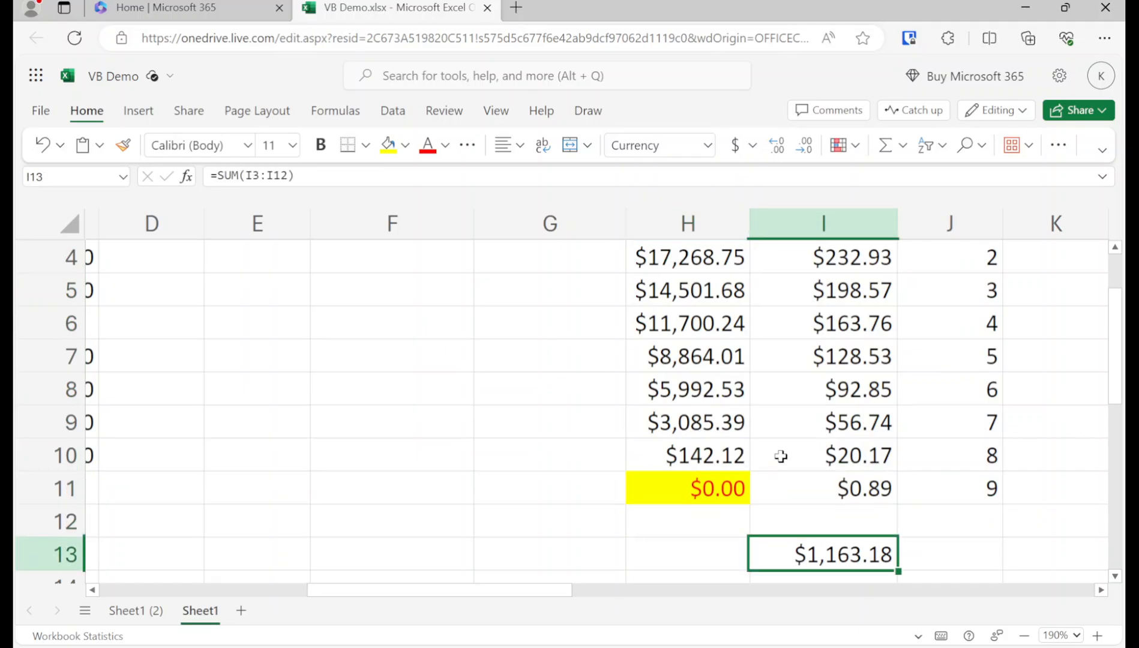
Recheck the opening balance in H2 against the month 1 Interest formula in I3 and Balance formula in H3
scroll(780, 456, up, 3)
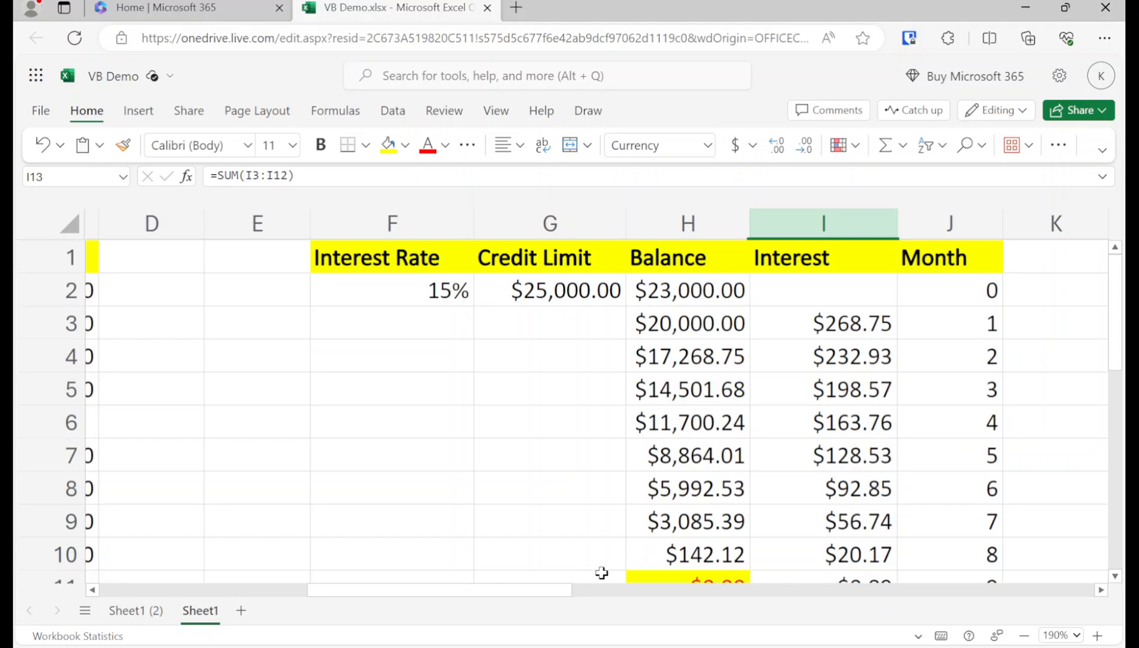
drag(531, 591, 558, 591)
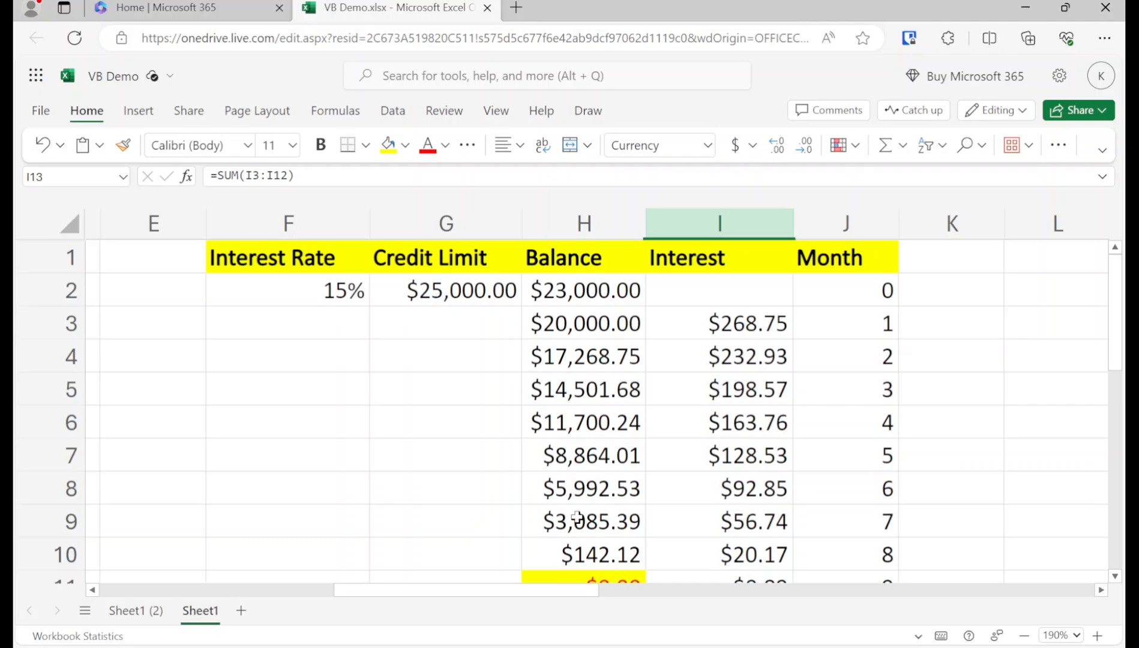
scroll(577, 517, down, 1)
scroll(577, 517, up, 1)
drag(485, 594, 444, 590)
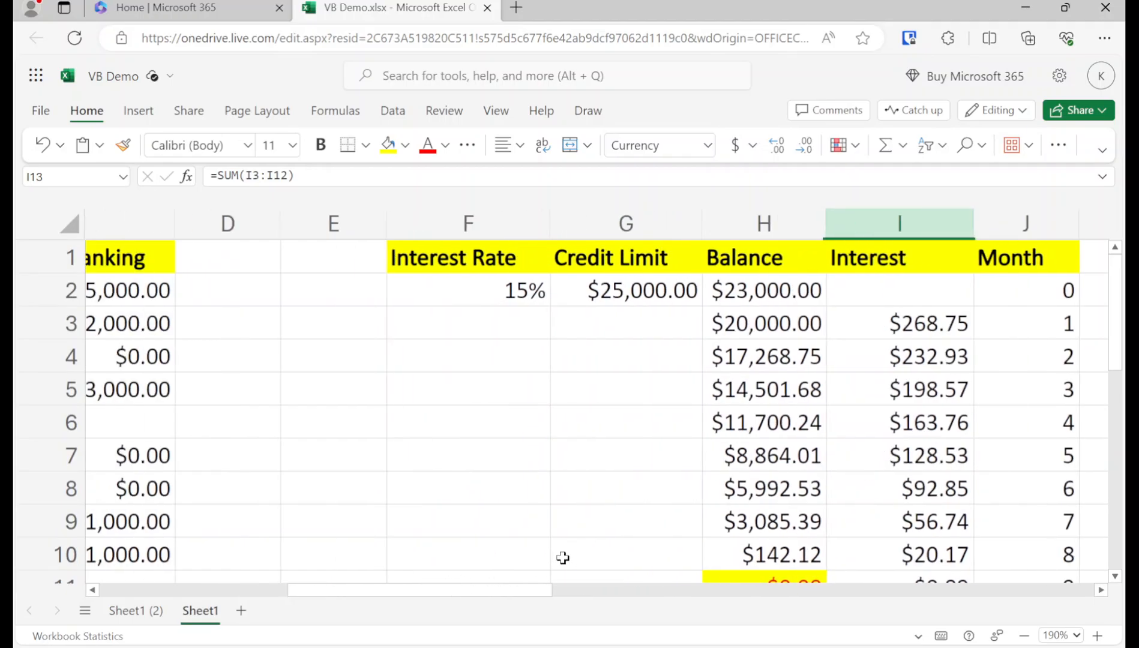
click(797, 294)
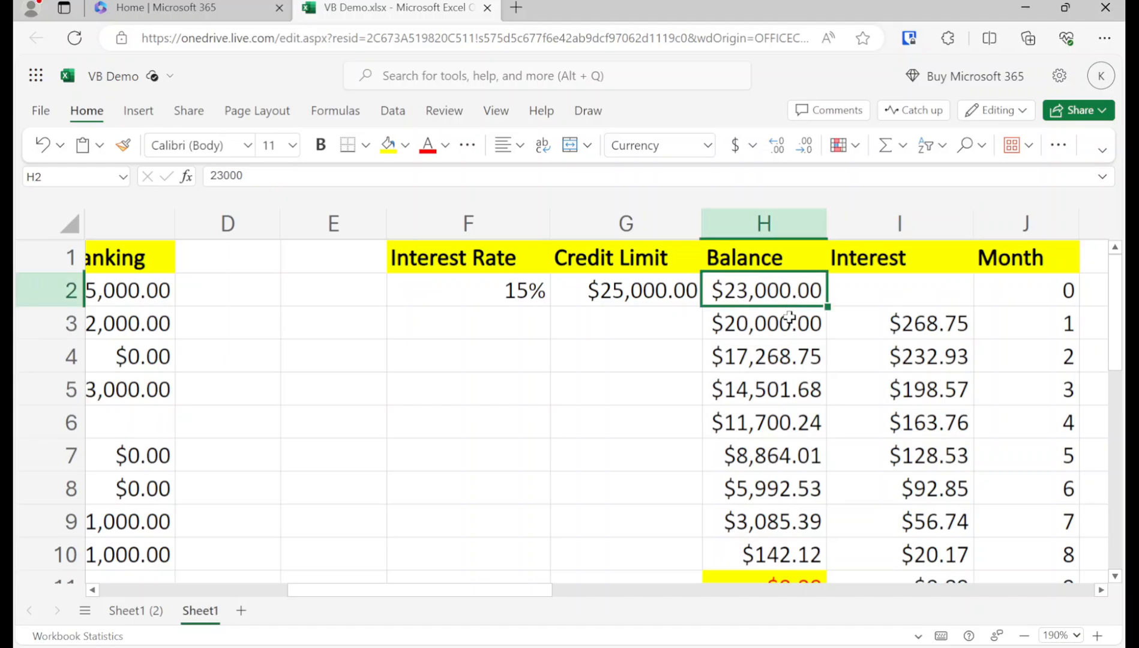
click(898, 323)
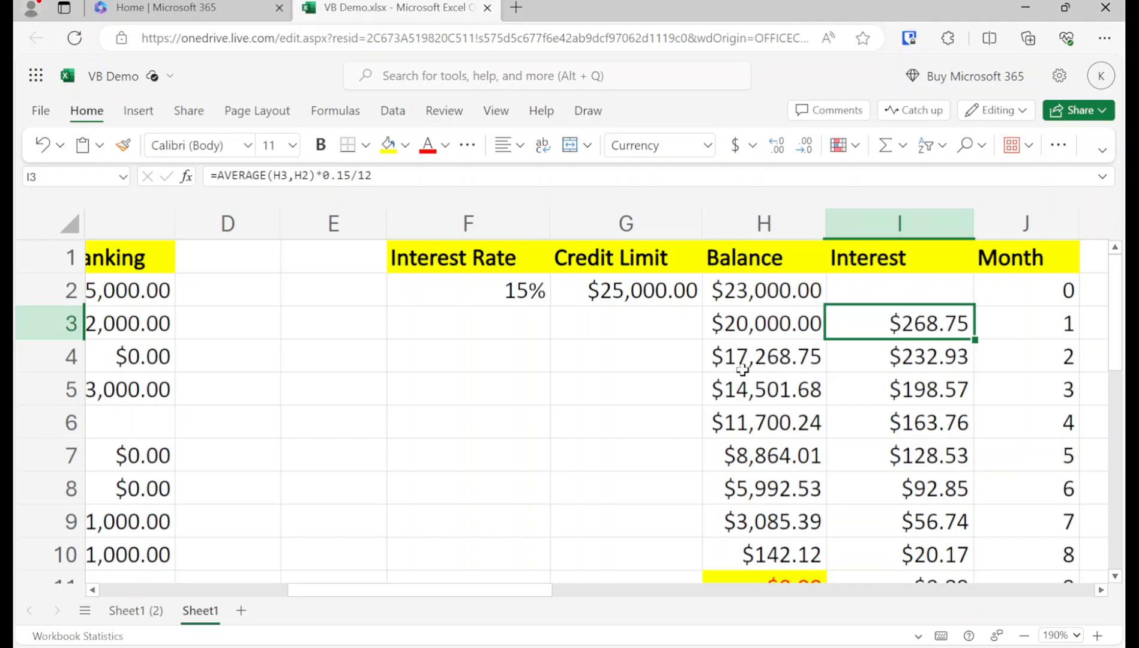
click(761, 328)
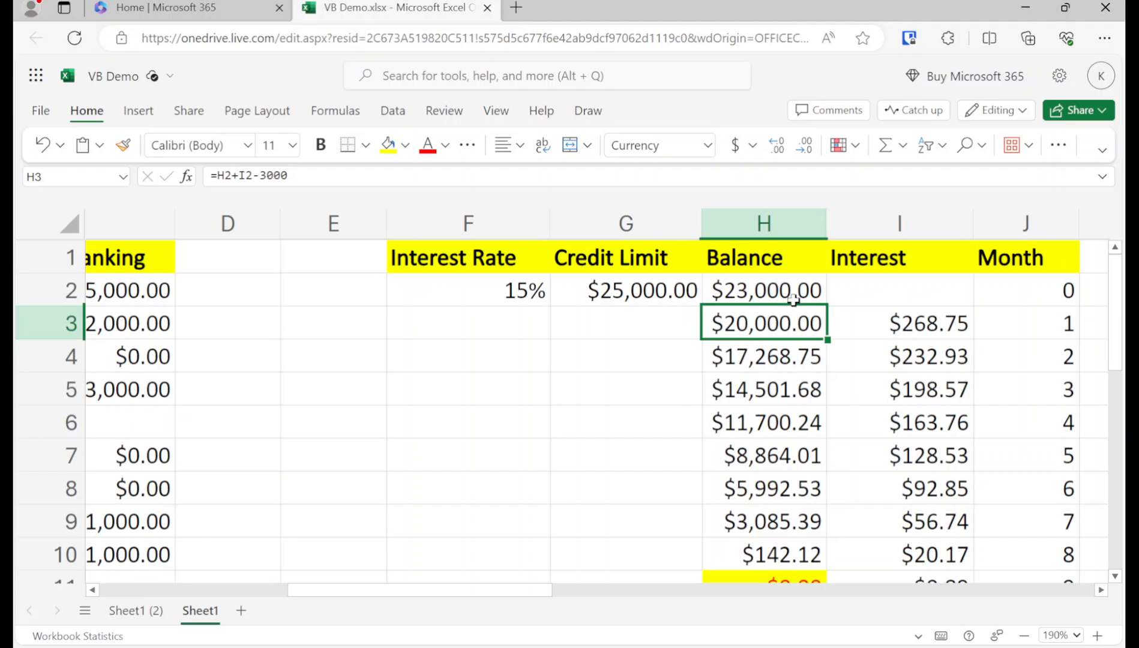
Return along row 3 to the Expenses label in A3 to view both budget columns
click(650, 329)
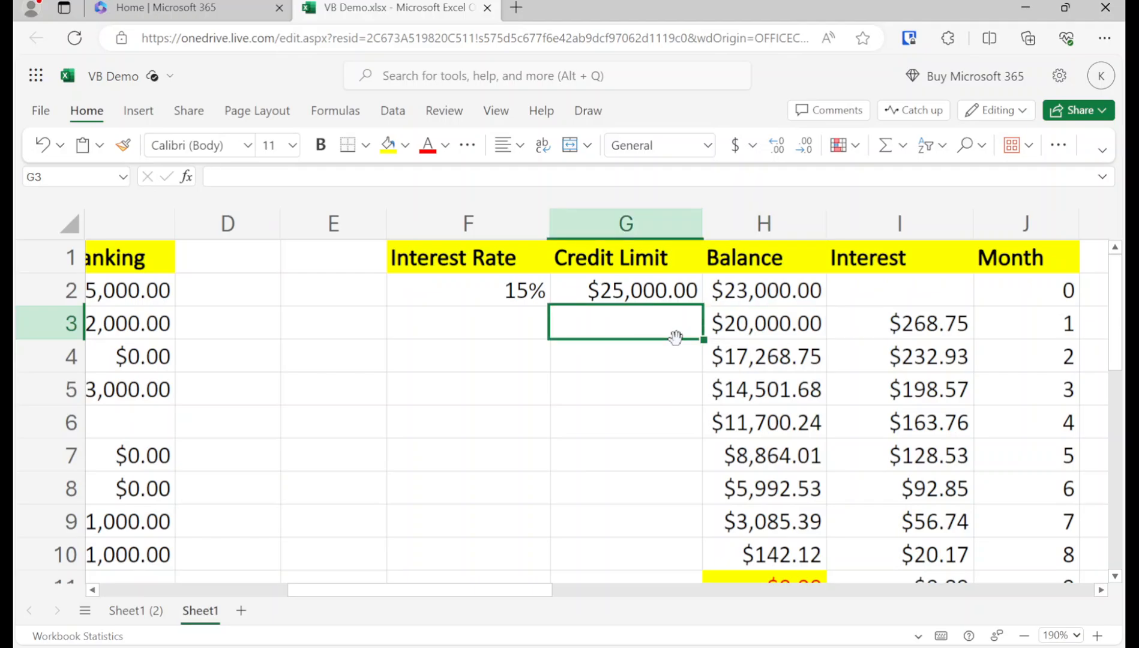
key(Left)
key(Left)
key(Left)
key(Left)
key(Left)
key(Left)
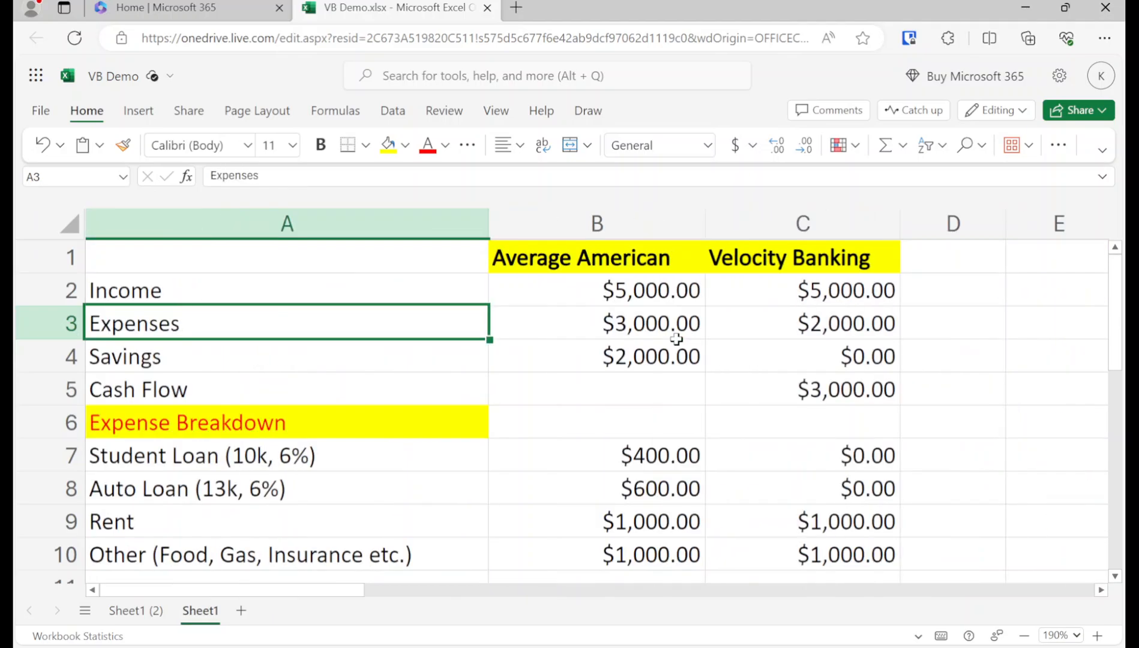